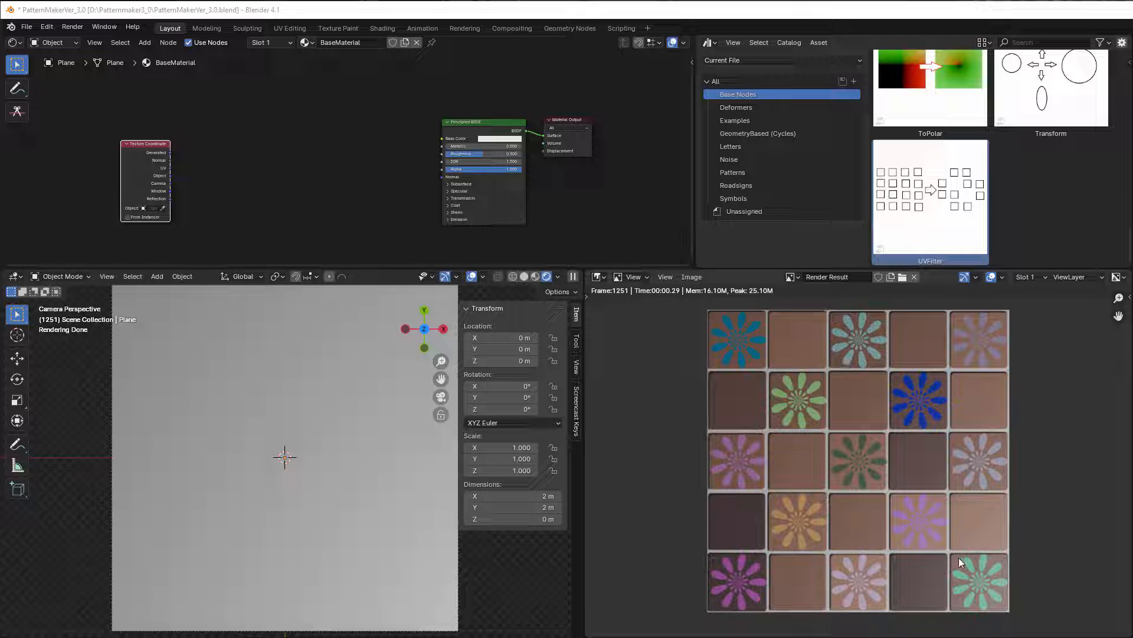
# Add the BrickGenerator asset from the Patterns catalog to the BaseMaterial node tree, between Texture Coordinate and Principled BSDF
pyautogui.click(734, 170)
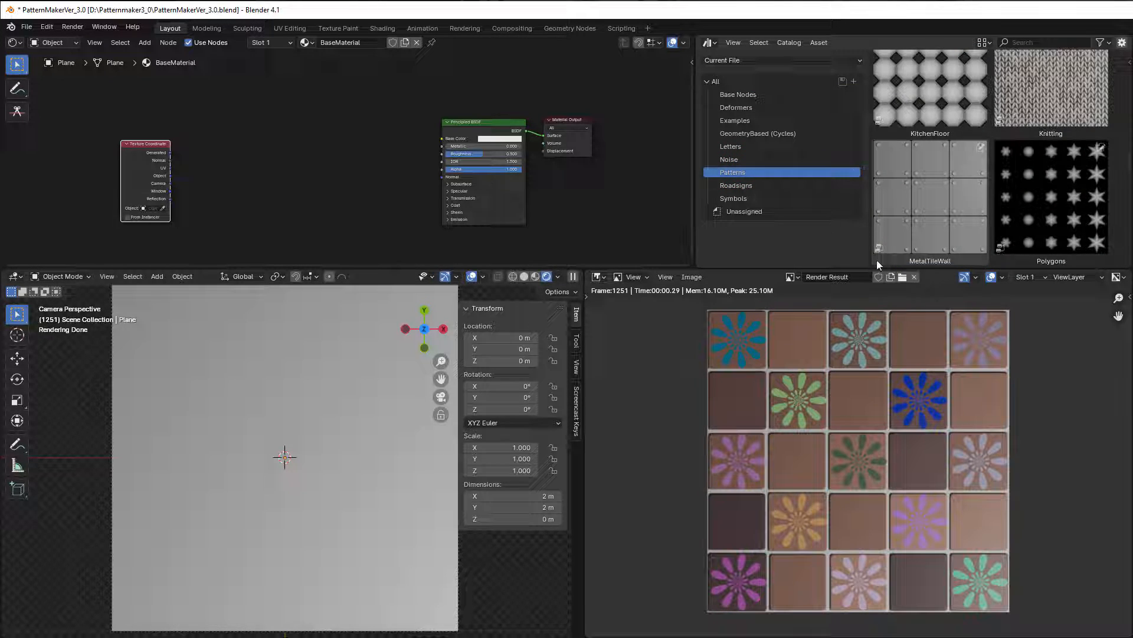
pyautogui.scroll(3, 982, 196)
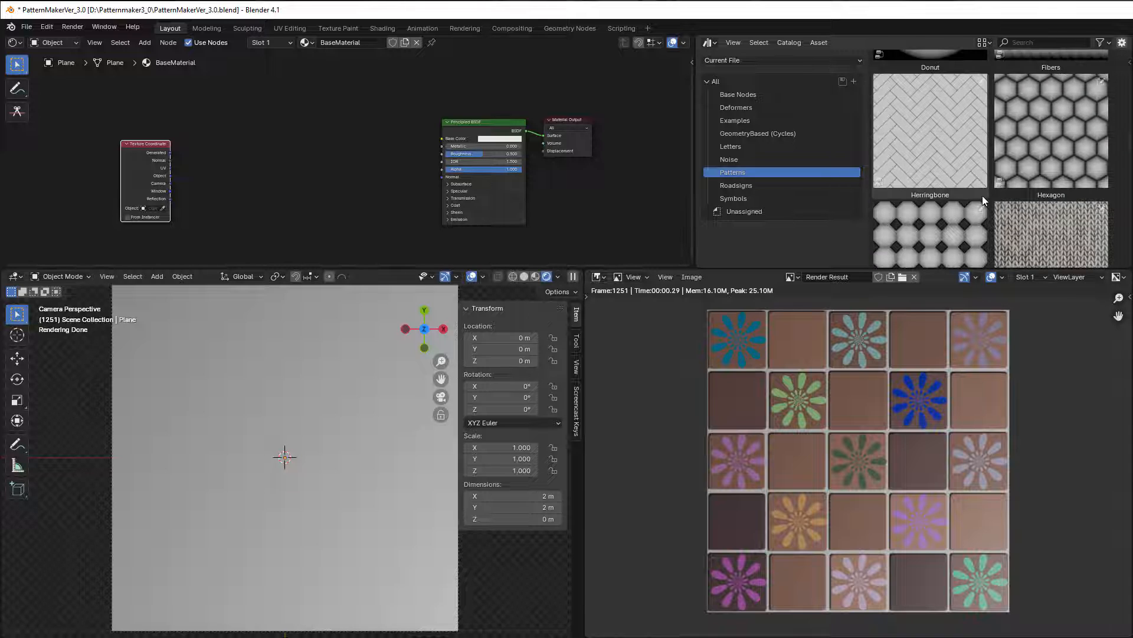
pyautogui.scroll(2, 982, 196)
pyautogui.scroll(-2, 983, 196)
pyautogui.scroll(-2, 929, 217)
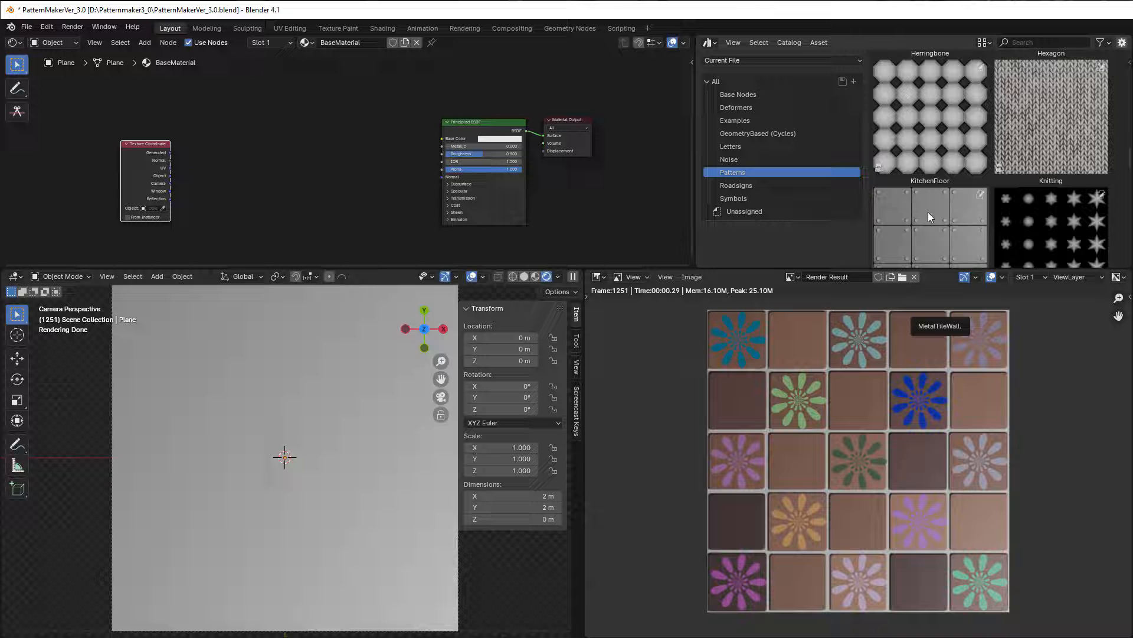
pyautogui.scroll(10, 930, 214)
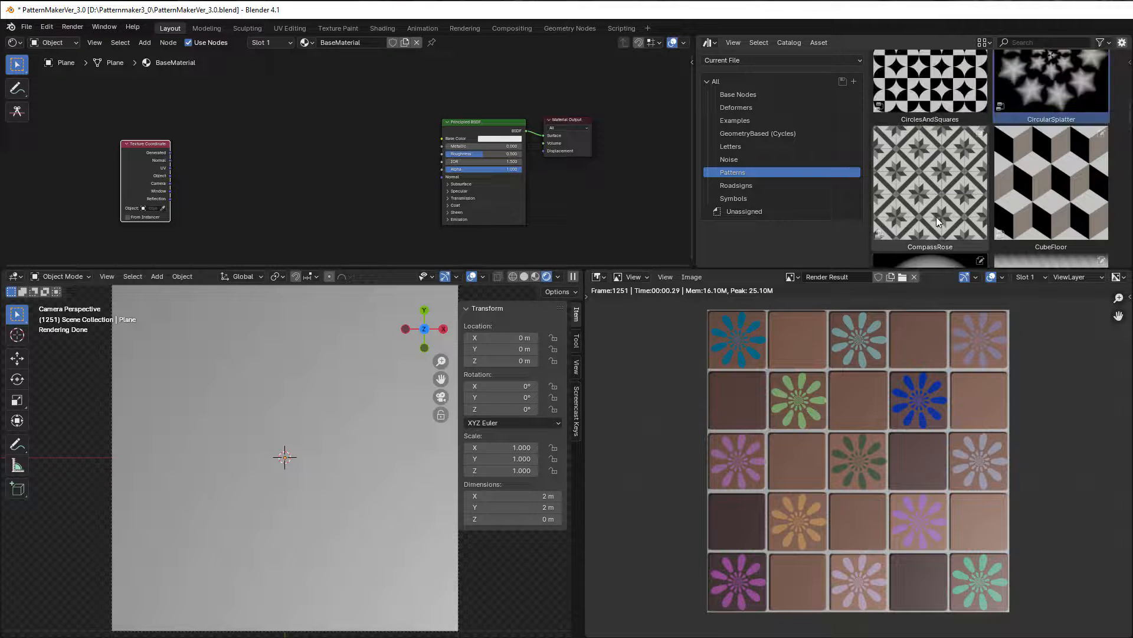
pyautogui.scroll(5, 934, 218)
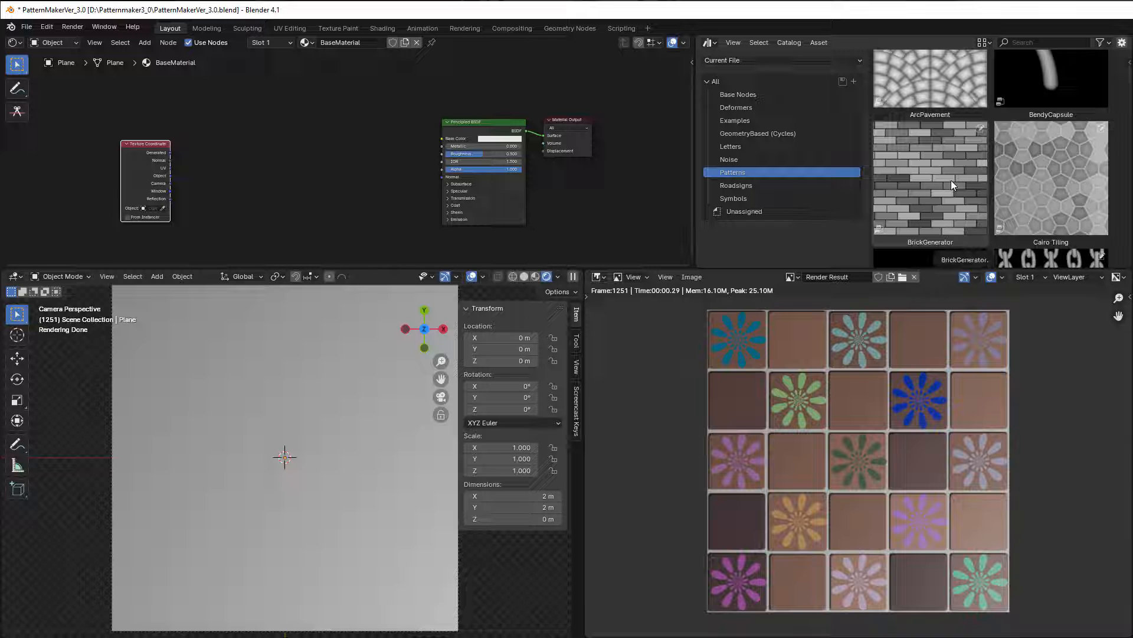
pyautogui.moveTo(934, 162); pyautogui.dragTo(270, 113)
# Connect the UV output of the Texture Coordinate node to the Vector input of the BrickGenerator
pyautogui.scroll(3, 271, 215)
pyautogui.scroll(-4, 382, 176)
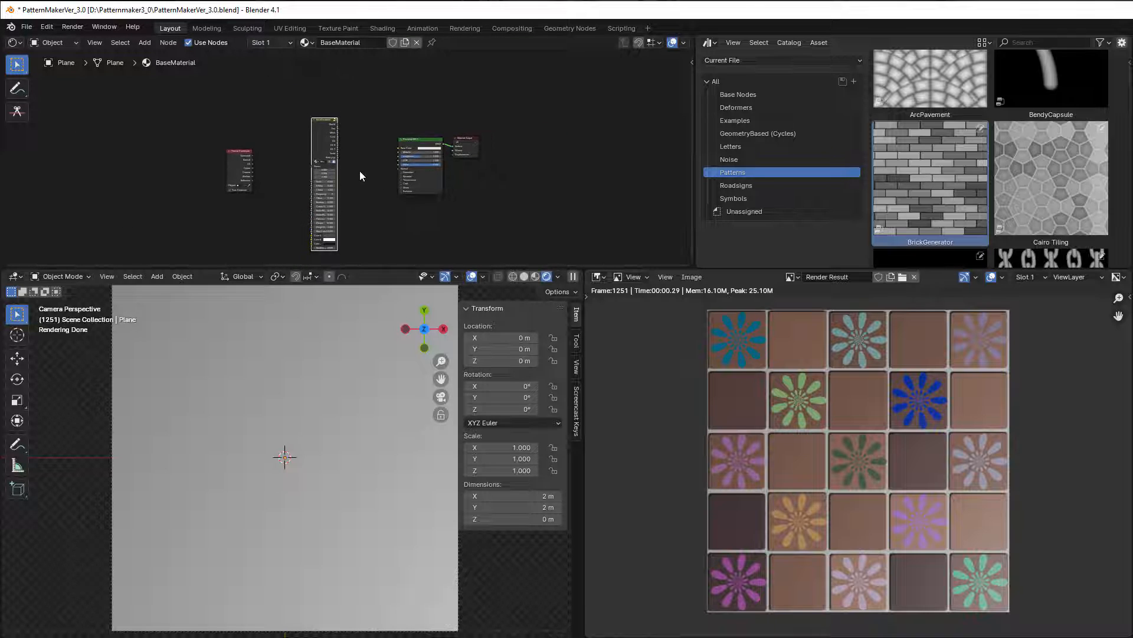
pyautogui.scroll(2, 361, 207)
pyautogui.scroll(4, 366, 213)
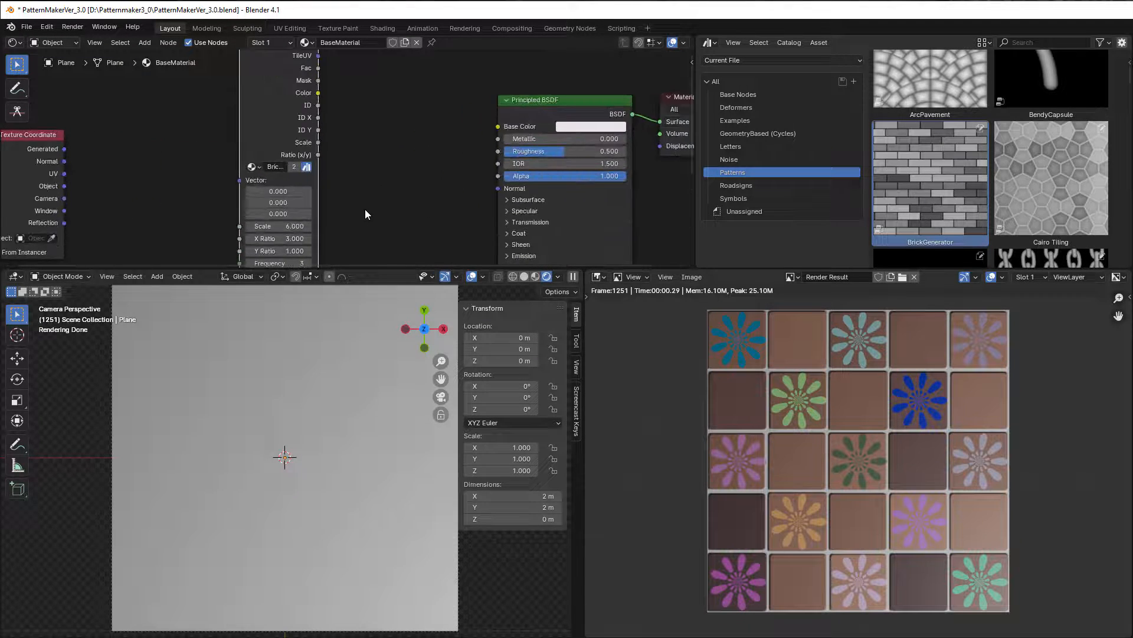
pyautogui.moveTo(130, 170); pyautogui.dragTo(235, 182)
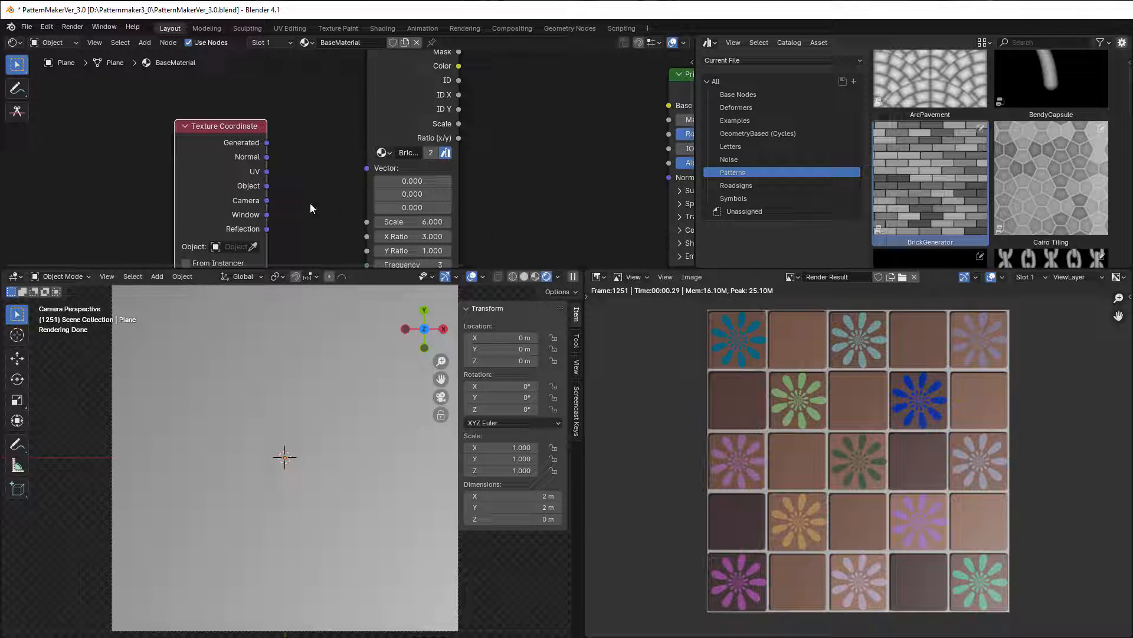
pyautogui.moveTo(267, 171); pyautogui.dragTo(367, 168)
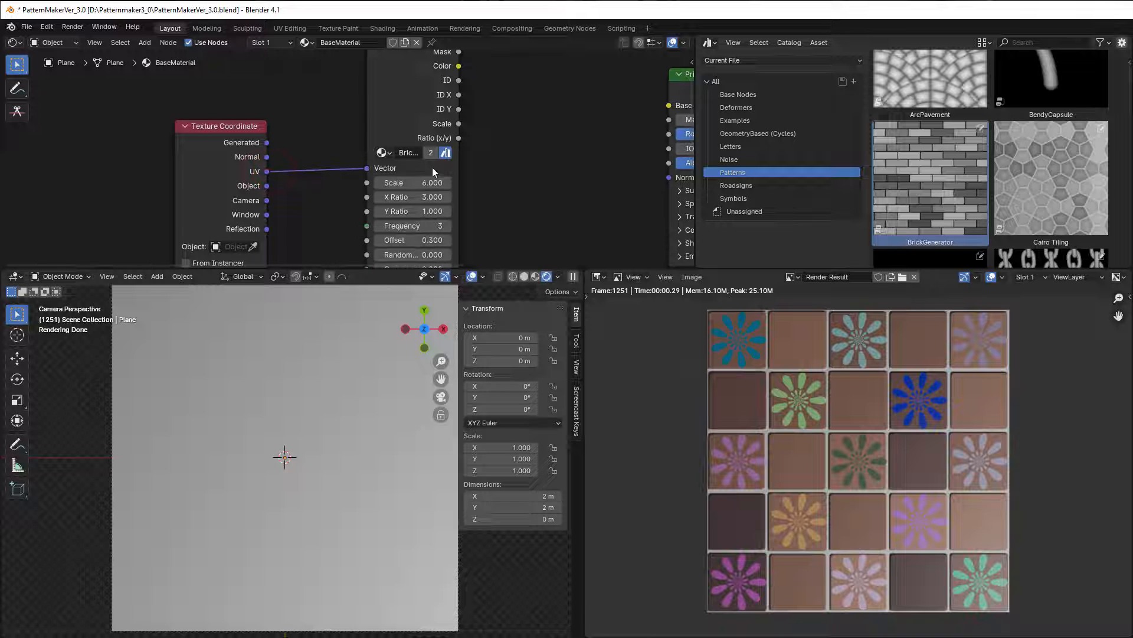
# Reposition the BrickGenerator node and connect its Fac output to the Base Color of the Principled BSDF
pyautogui.moveTo(512, 152); pyautogui.dragTo(444, 237, button='middle')
pyautogui.moveTo(352, 131); pyautogui.dragTo(377, 200)
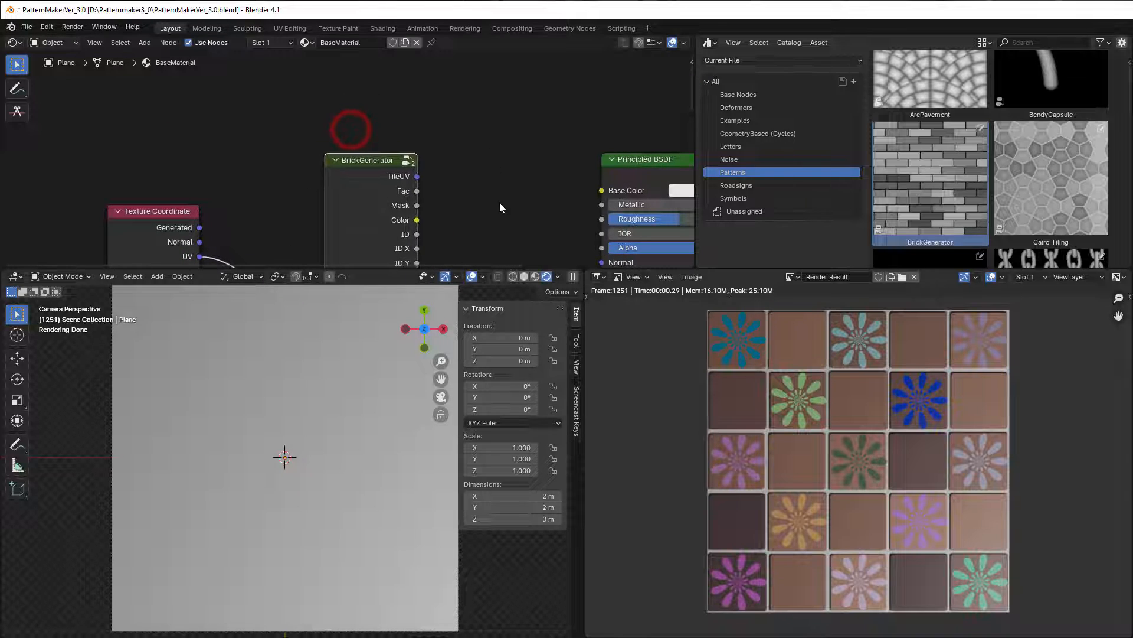
pyautogui.moveTo(499, 203); pyautogui.dragTo(374, 150, button='middle')
pyautogui.moveTo(291, 138); pyautogui.dragTo(466, 138)
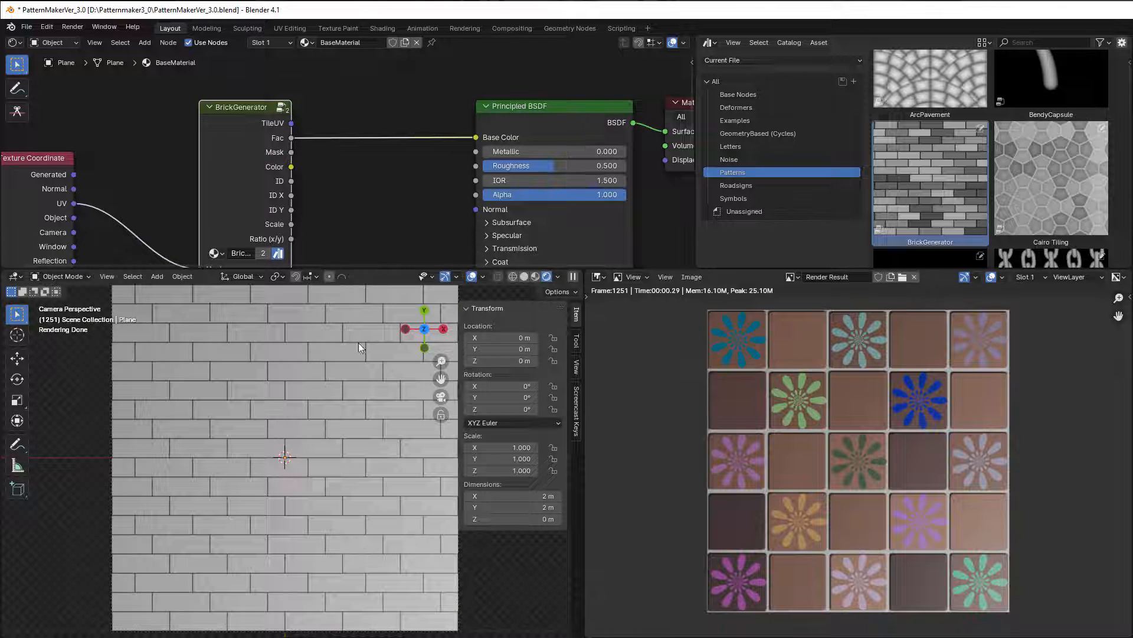
# Set the BrickGenerator's X Ratio to 1 and its Offset to 0 to form a straight grid of square tiles
pyautogui.moveTo(368, 222); pyautogui.dragTo(430, 72, button='middle')
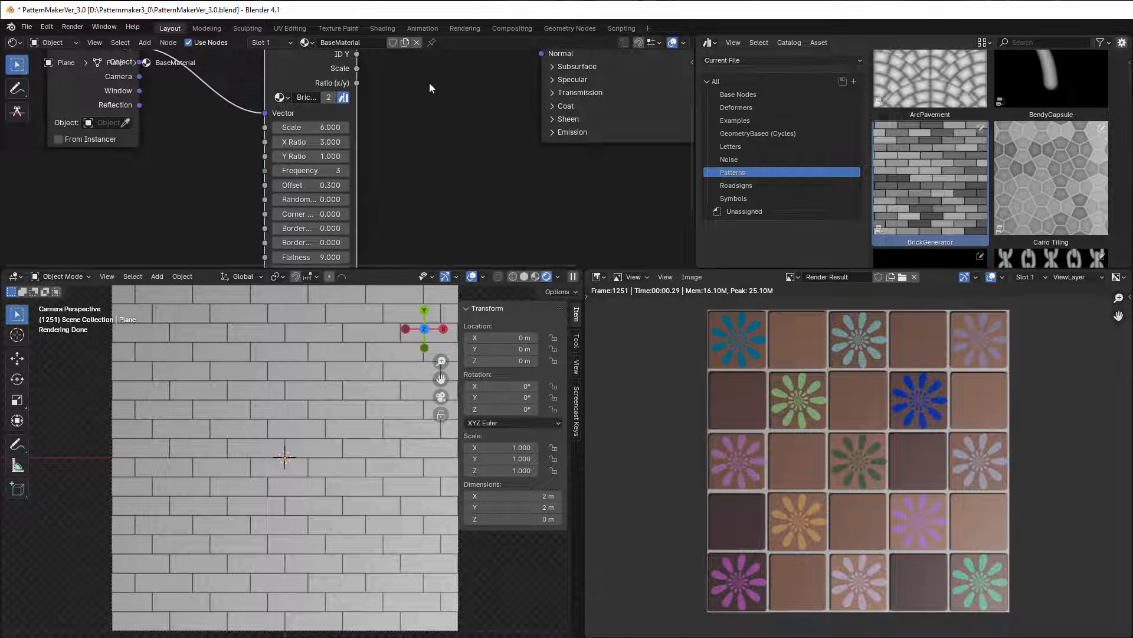
pyautogui.scroll(2, 431, 86)
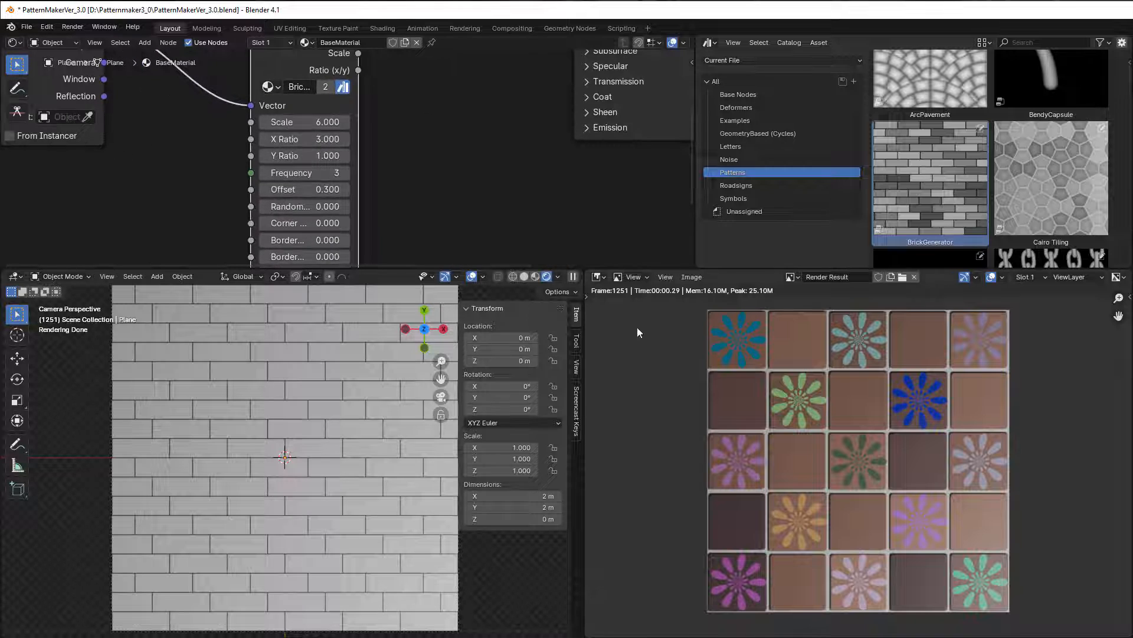
pyautogui.click(313, 135)
pyautogui.write('1')
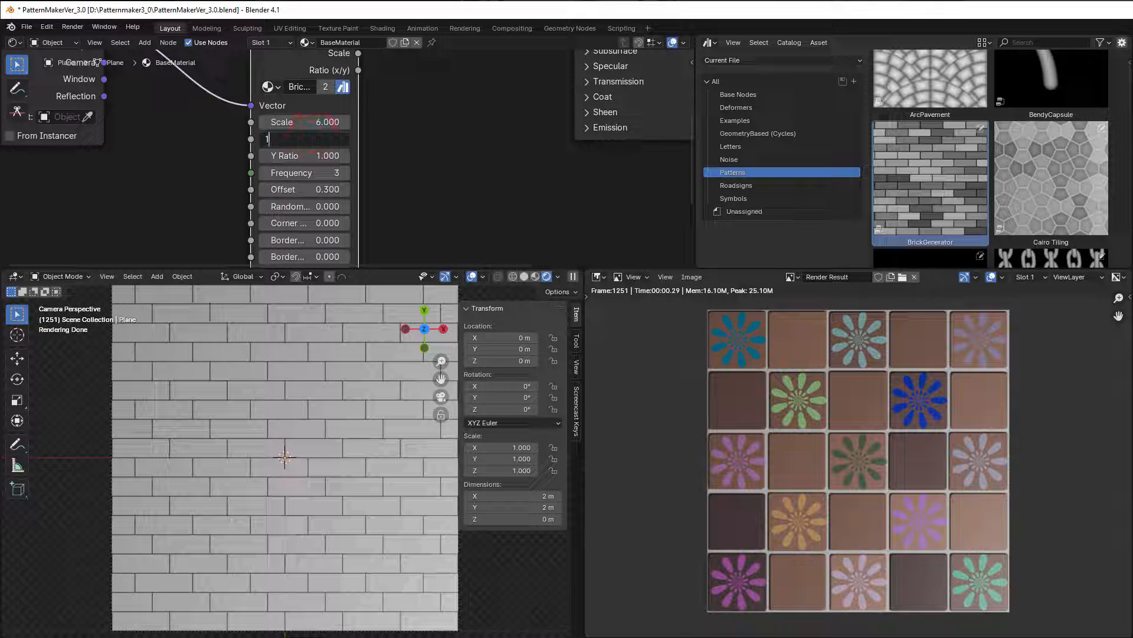
pyautogui.press('Return')
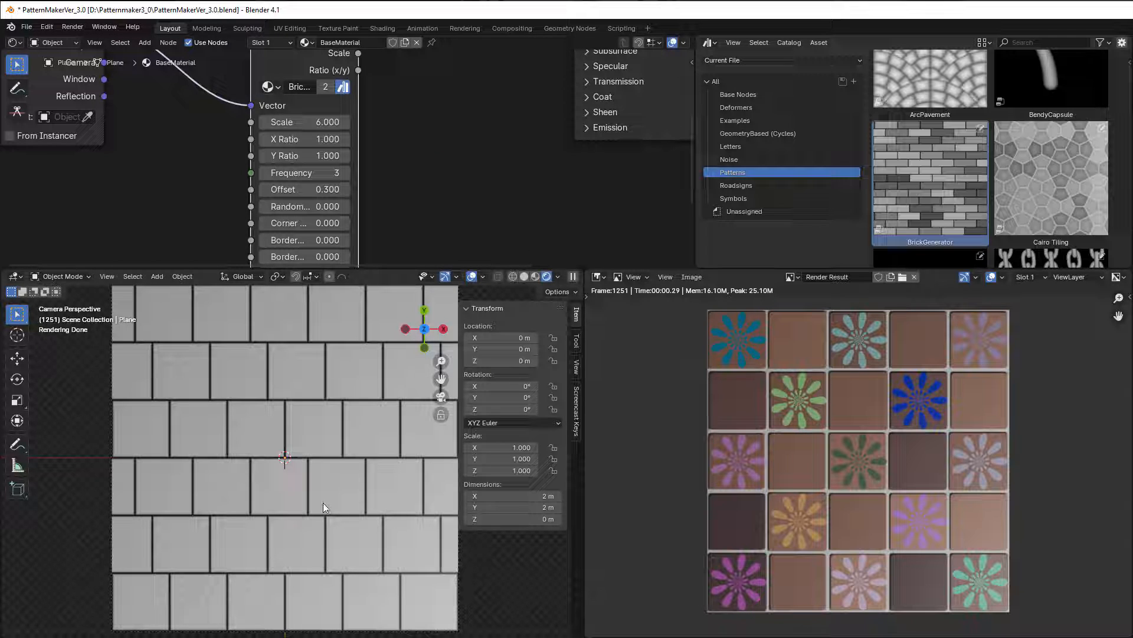
pyautogui.scroll(2, 348, 204)
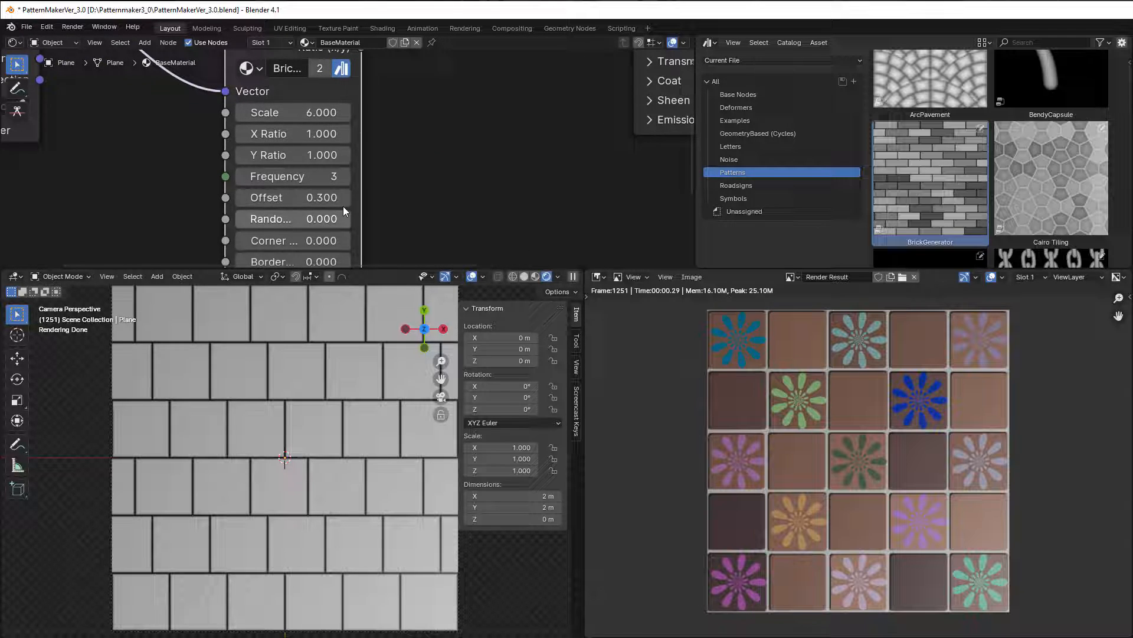
pyautogui.click(294, 197)
pyautogui.write('0')
pyautogui.press('Return')
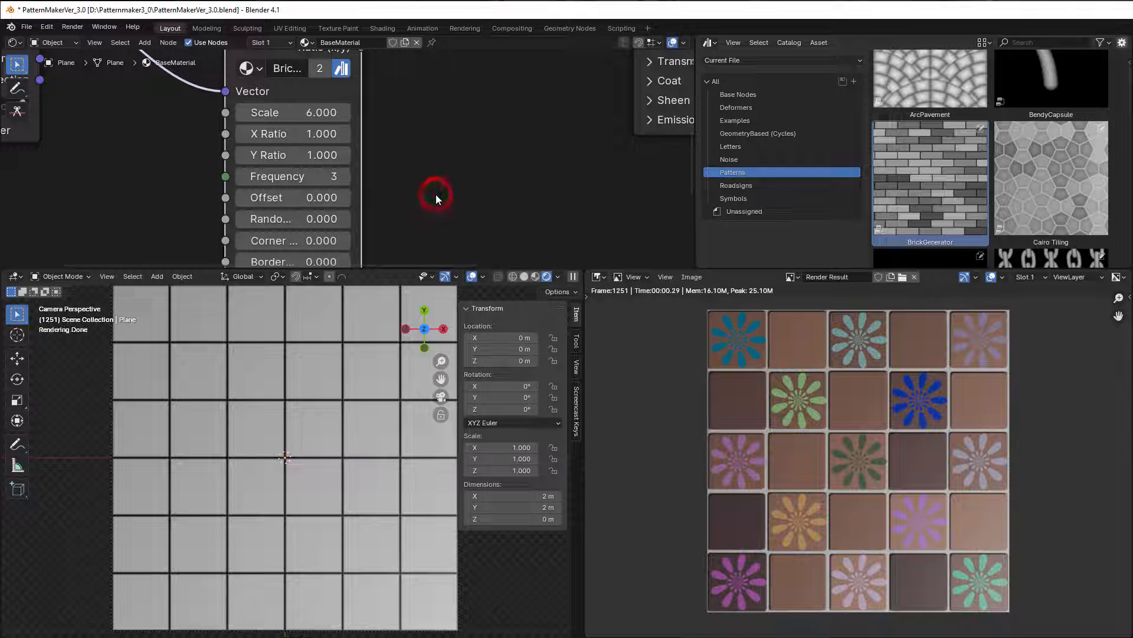
# Compare with the tile corners in the reference render and raise the BrickGenerator's Corner Softness to 2.3
pyautogui.scroll(5, 734, 403)
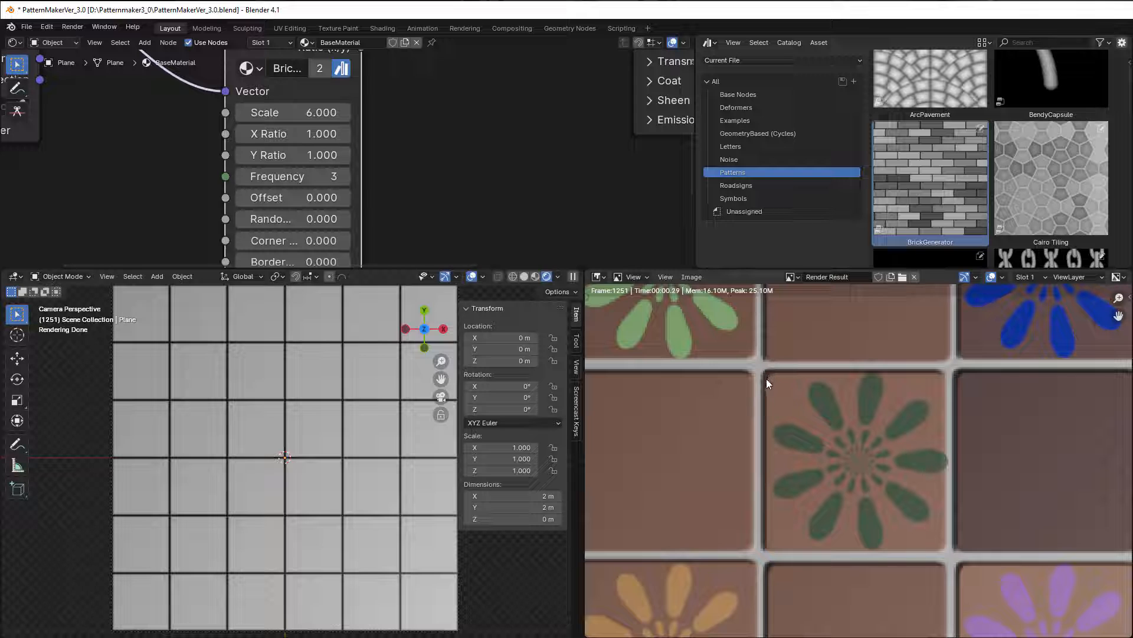
pyautogui.scroll(-3, 392, 220)
pyautogui.scroll(1, 392, 222)
pyautogui.moveTo(392, 222); pyautogui.dragTo(406, 165, button='middle')
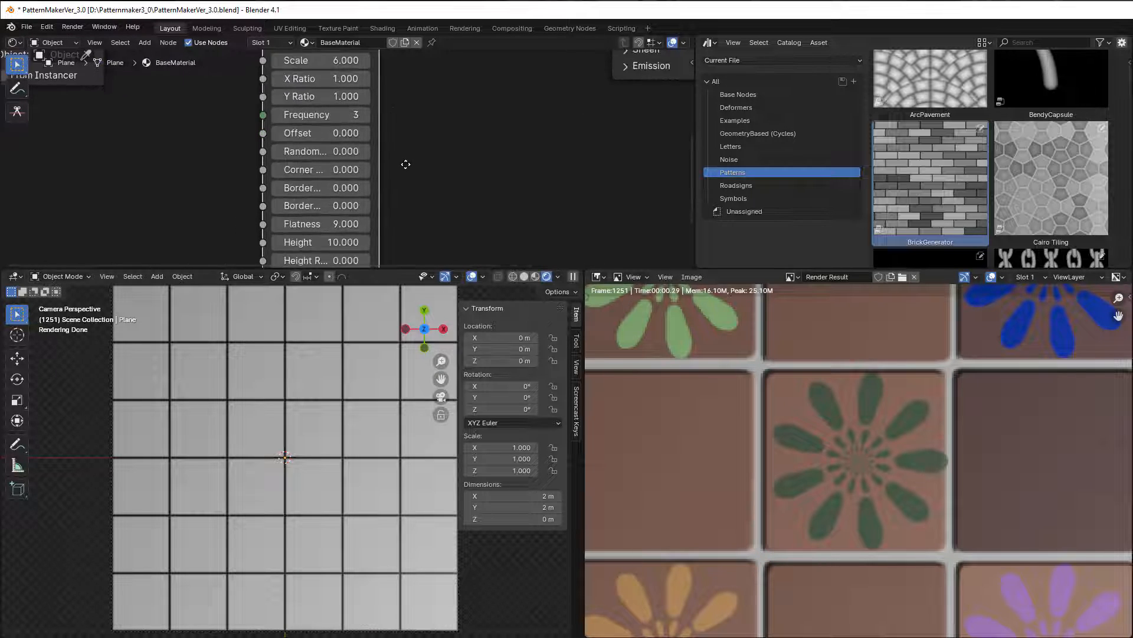
pyautogui.scroll(2, 397, 167)
pyautogui.moveTo(384, 172); pyautogui.dragTo(449, 172)
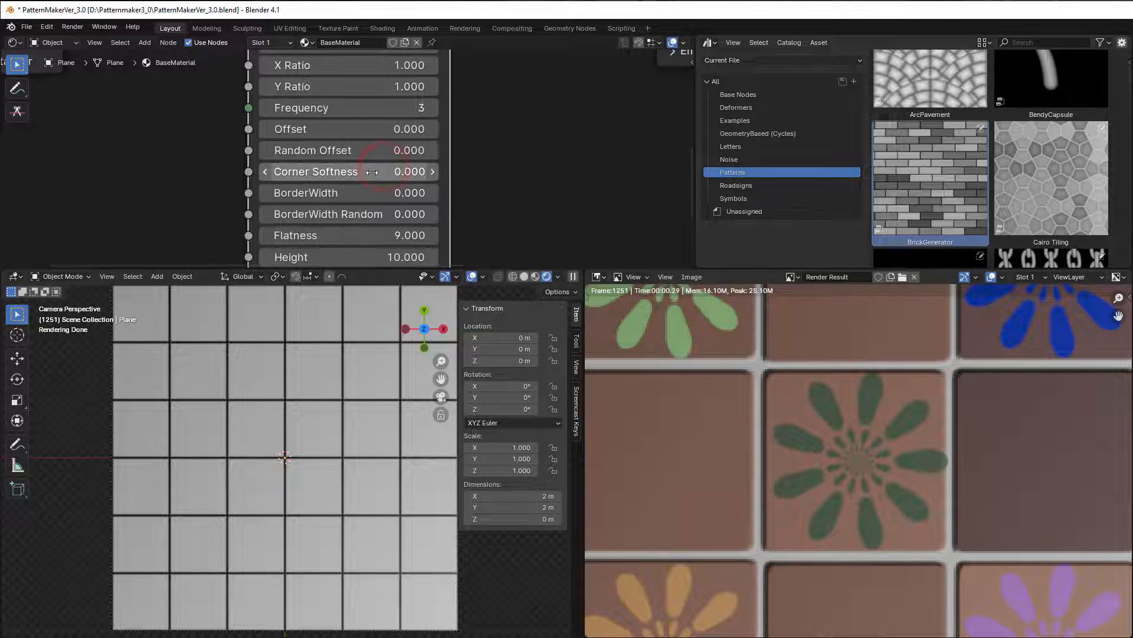
pyautogui.moveTo(361, 171)
pyautogui.mouseDown()
pyautogui.moveTo(413, 171)
pyautogui.moveTo(375, 171)
pyautogui.mouseUp()
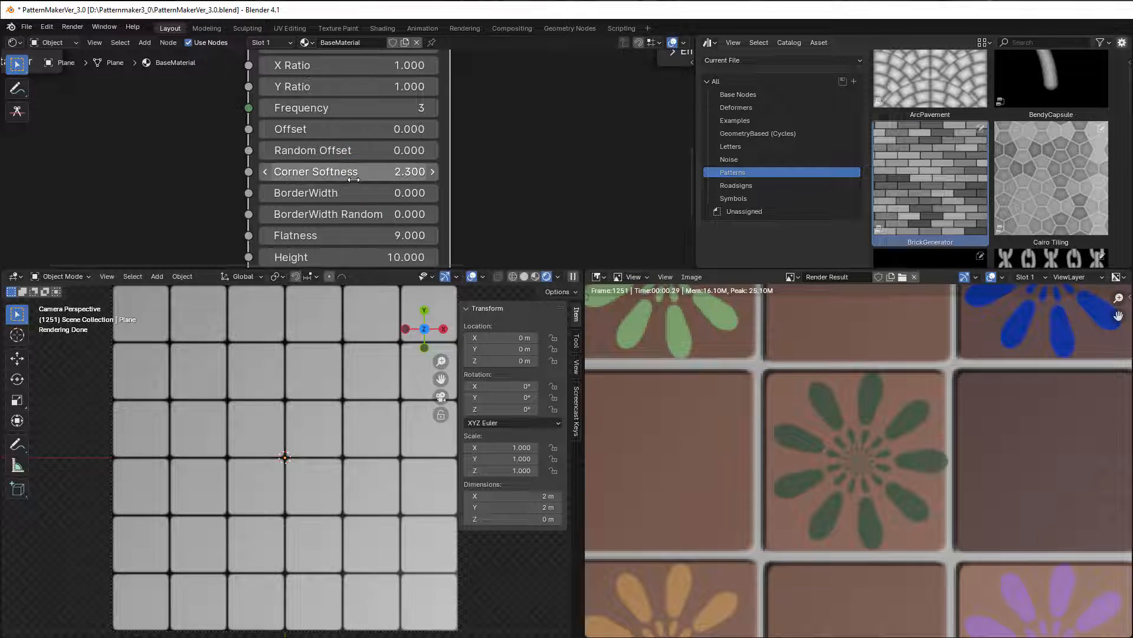
# Lower the BrickGenerator's Flatness to 8.7 and its Height to 4.7
pyautogui.moveTo(429, 235); pyautogui.dragTo(407, 176, button='middle')
pyautogui.scroll(1, 407, 176)
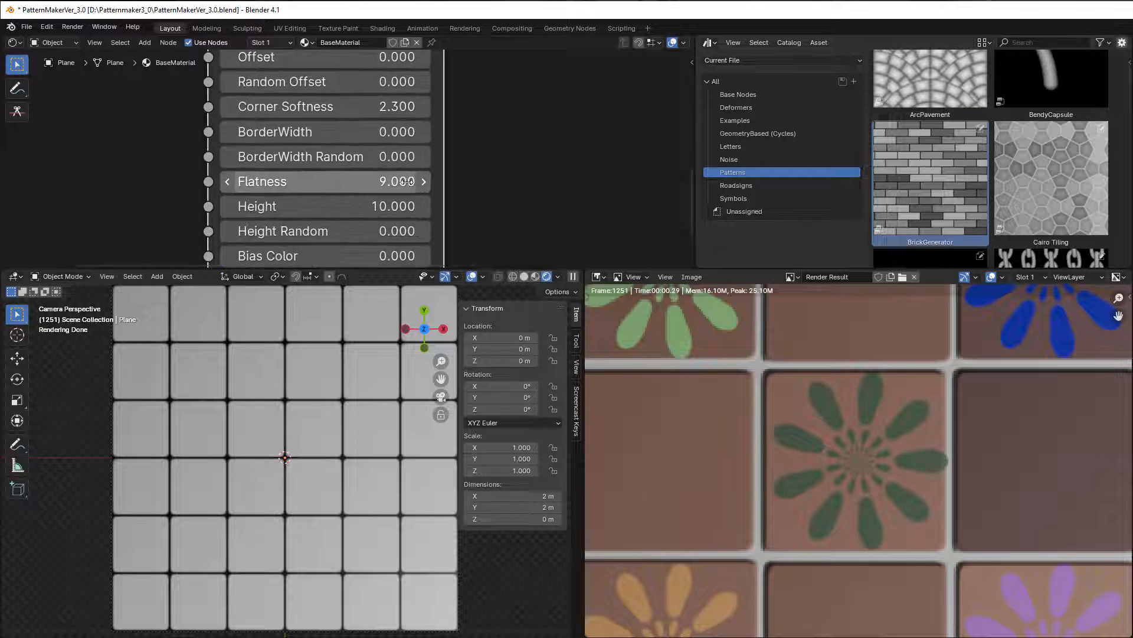
pyautogui.moveTo(361, 203); pyautogui.dragTo(336, 177)
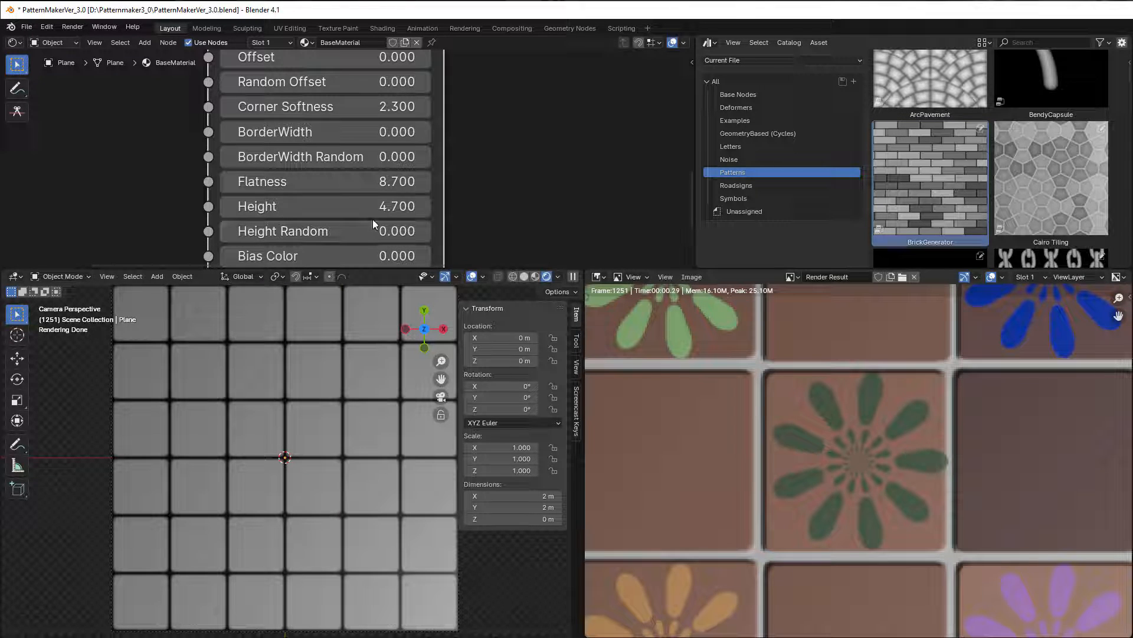
# Connect the BrickGenerator's Color output to the Base Color of the Principled BSDF in place of Fac
pyautogui.scroll(-5, 373, 219)
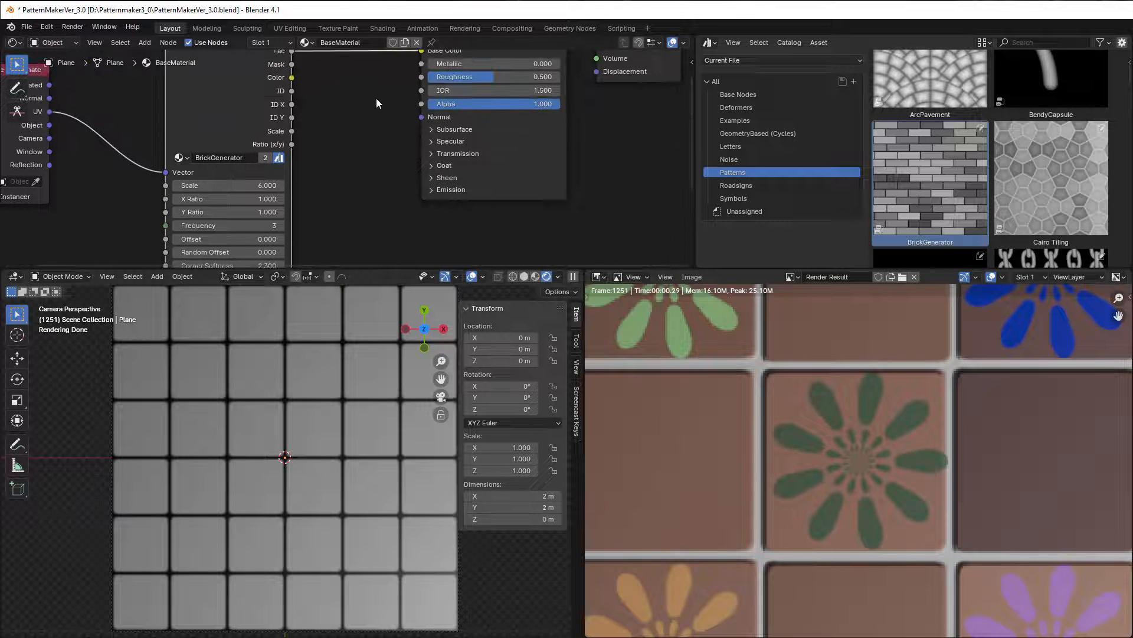
pyautogui.scroll(-1, 377, 99)
pyautogui.moveTo(376, 99); pyautogui.dragTo(348, 165, button='middle')
pyautogui.scroll(2, 297, 158)
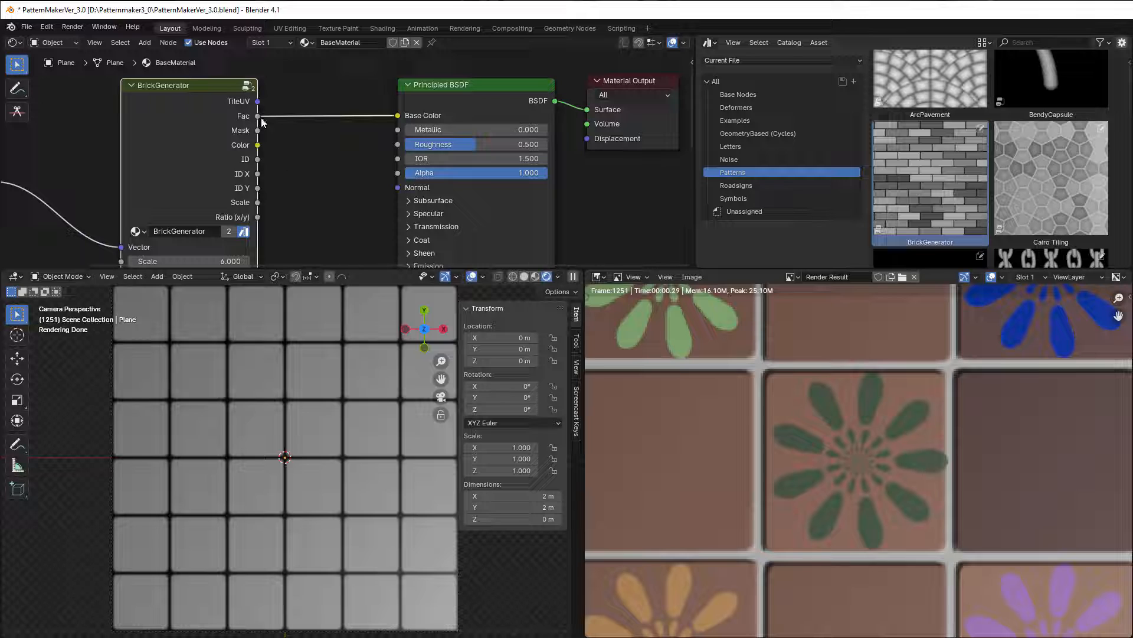
pyautogui.moveTo(258, 145)
pyautogui.mouseDown()
pyautogui.moveTo(323, 91)
pyautogui.moveTo(278, 140)
pyautogui.moveTo(387, 113)
pyautogui.mouseUp()
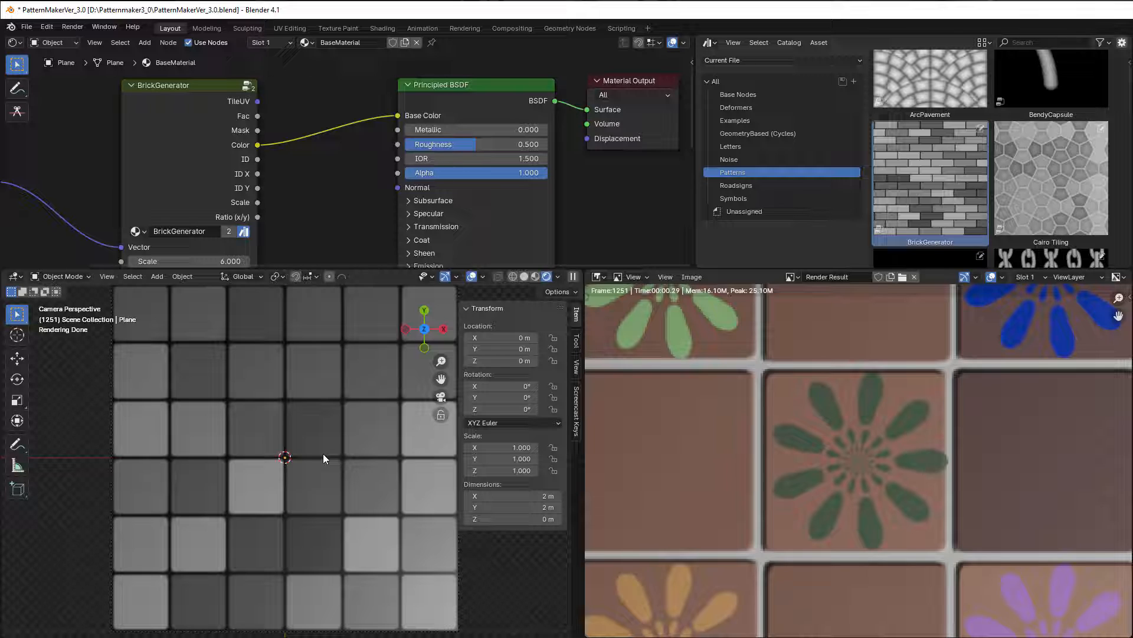
# Set the BrickGenerator's Color A to a medium warm brown like the tiles in the reference render
pyautogui.scroll(-2, 295, 204)
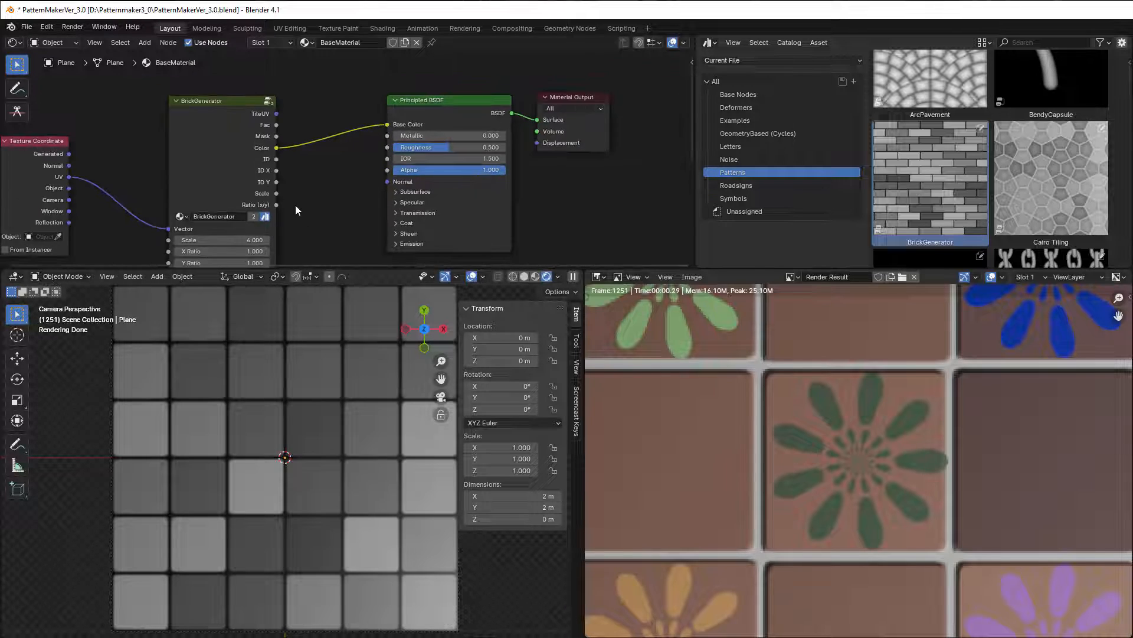
pyautogui.moveTo(295, 204); pyautogui.dragTo(326, 232, button='middle')
pyautogui.scroll(2, 343, 171)
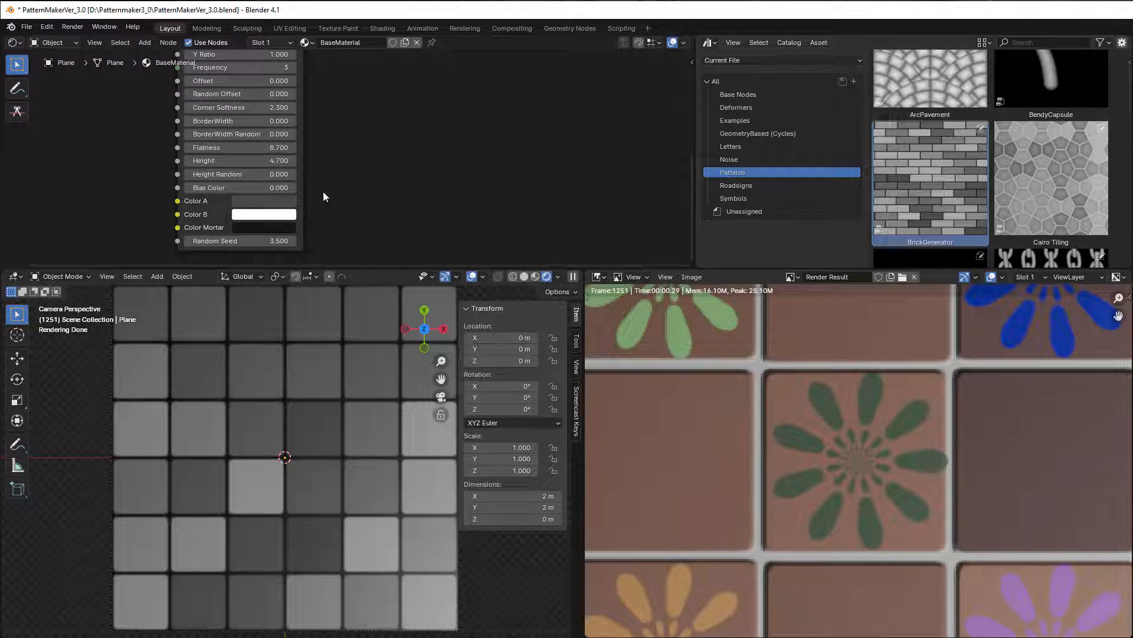
pyautogui.scroll(2, 328, 197)
pyautogui.moveTo(337, 194); pyautogui.dragTo(464, 146, button='middle')
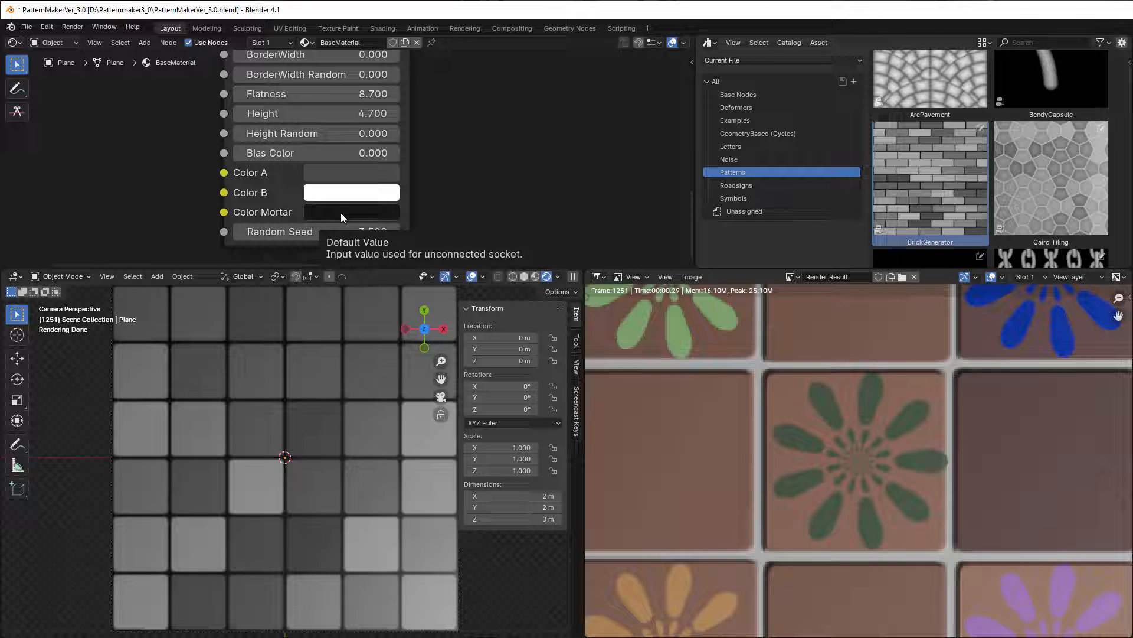
pyautogui.scroll(-3, 823, 470)
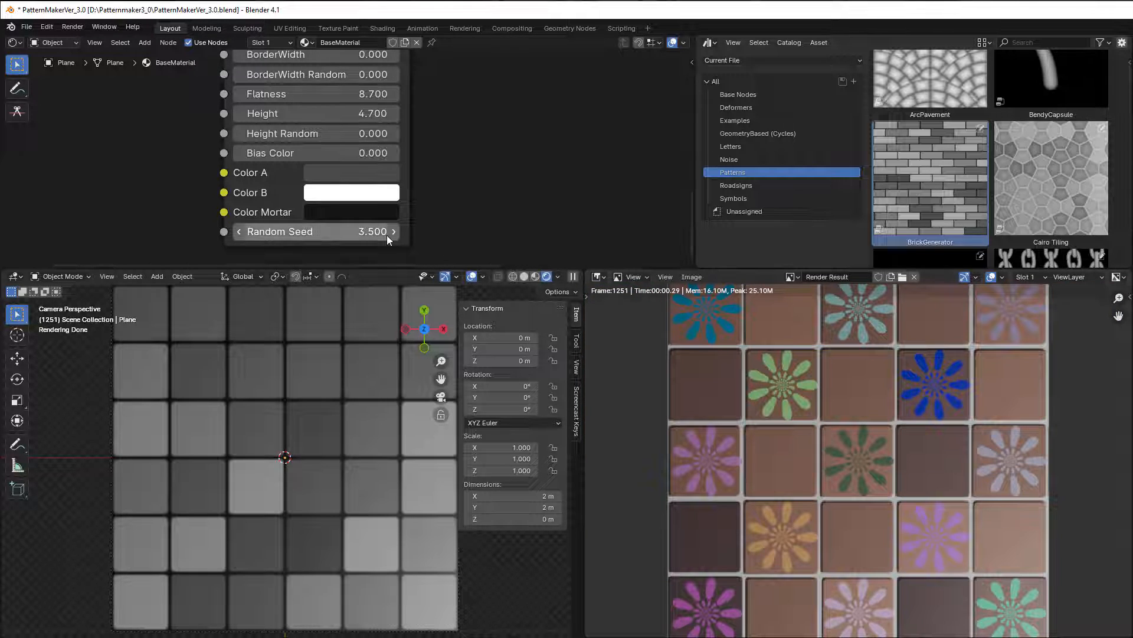
pyautogui.click(340, 171)
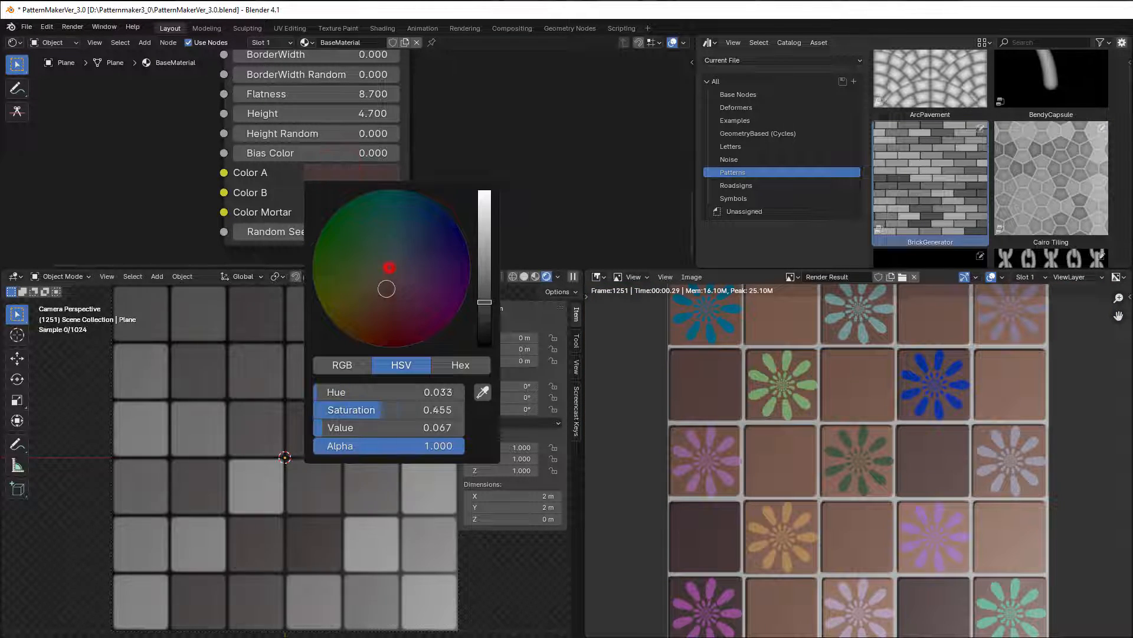
pyautogui.moveTo(386, 288); pyautogui.dragTo(374, 299)
pyautogui.moveTo(485, 301); pyautogui.dragTo(485, 257)
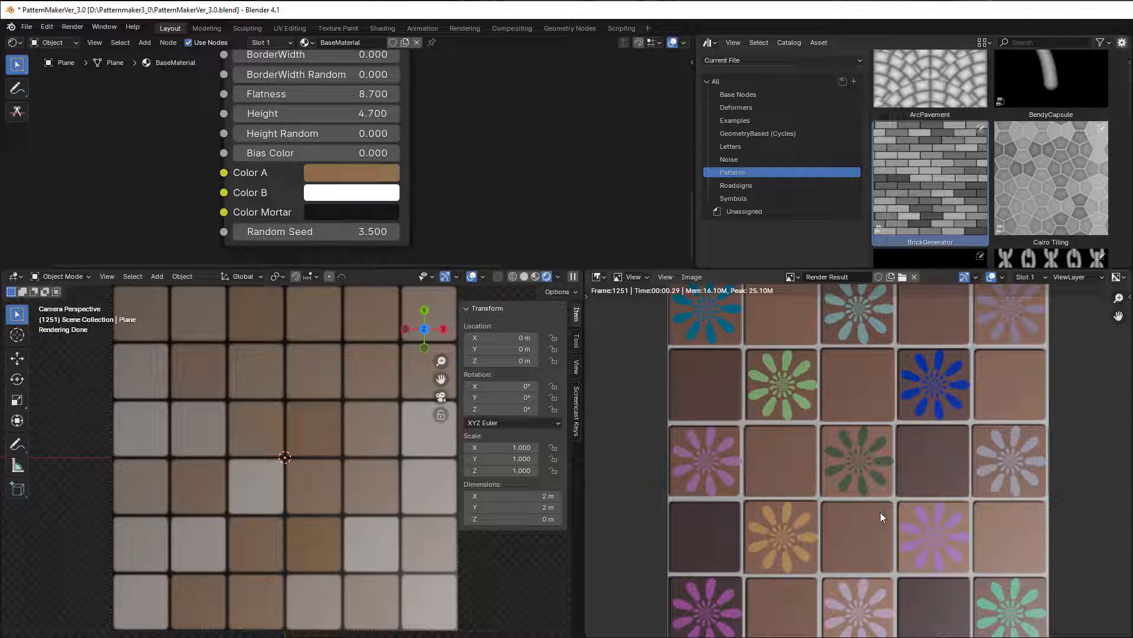
# Set the BrickGenerator's Color B to a pale cream and its Color Mortar to a near-white grey
pyautogui.click(327, 192)
pyautogui.moveTo(392, 278); pyautogui.dragTo(383, 303)
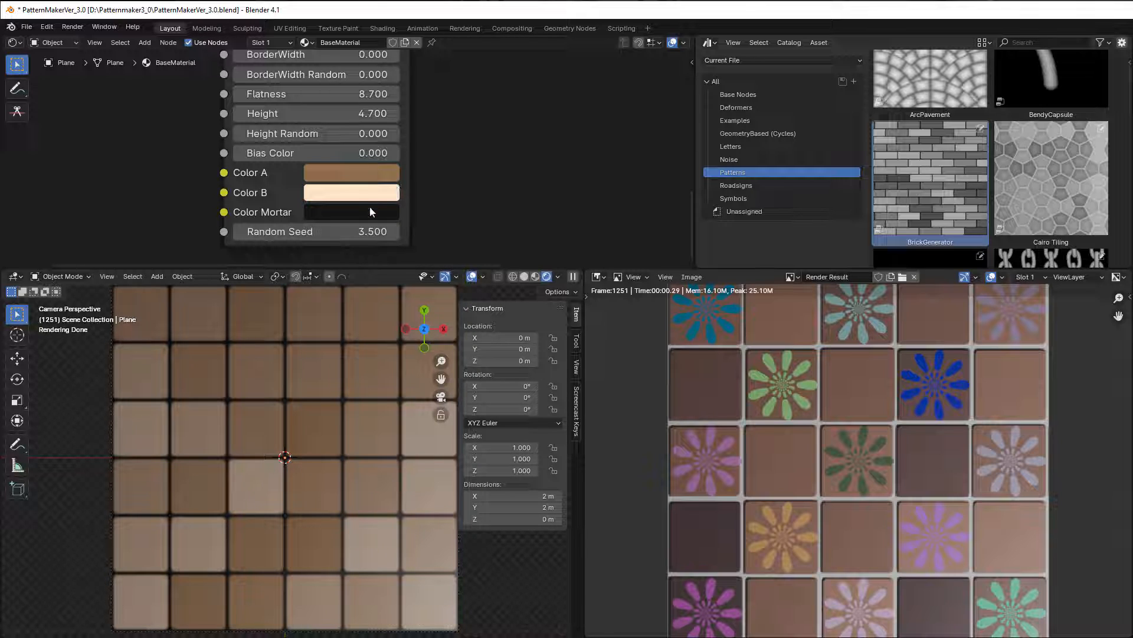
pyautogui.click(354, 212)
pyautogui.click(371, 214)
pyautogui.moveTo(485, 368); pyautogui.dragTo(484, 240)
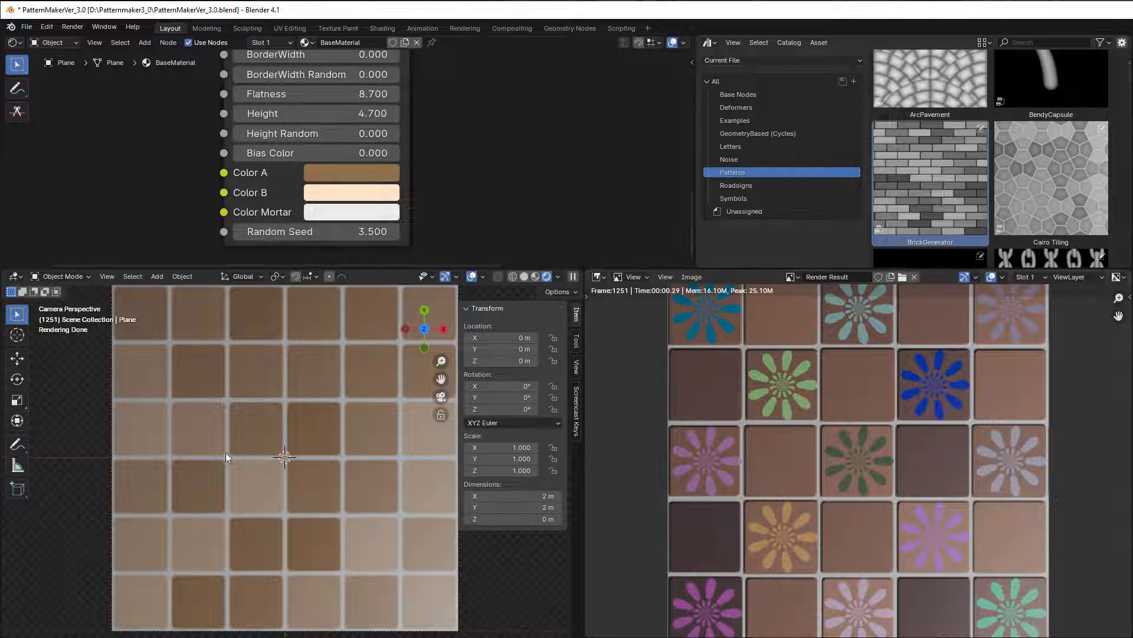
pyautogui.moveTo(408, 190); pyautogui.dragTo(383, 392, button='middle')
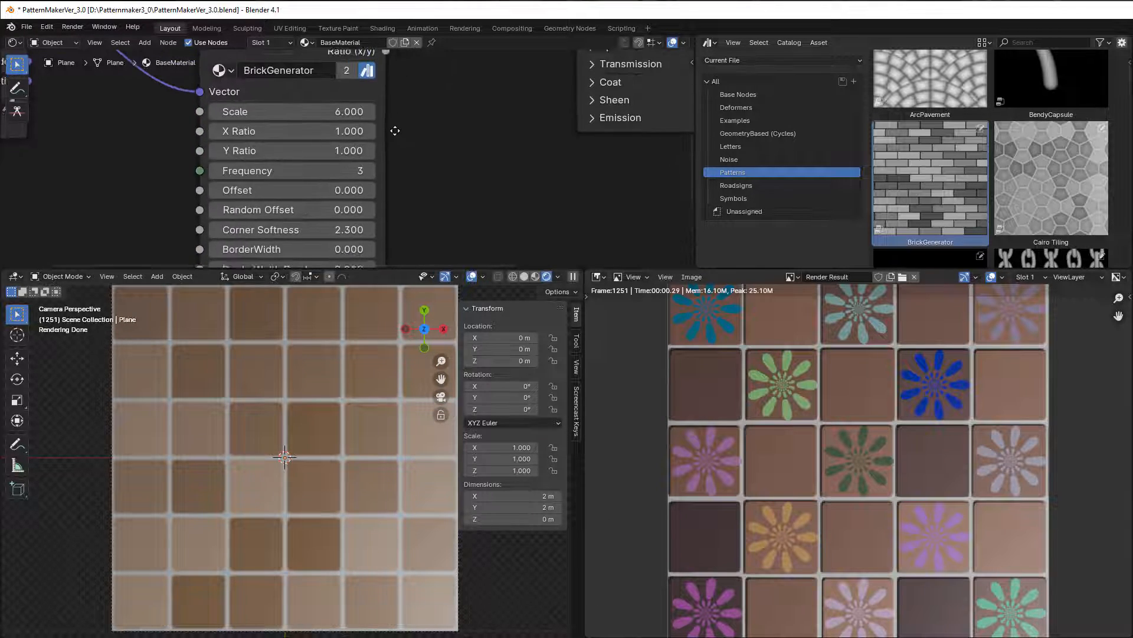
# Set the BrickGenerator's Scale to 5 to match the tile count of the reference
pyautogui.click(329, 117)
pyautogui.write('5')
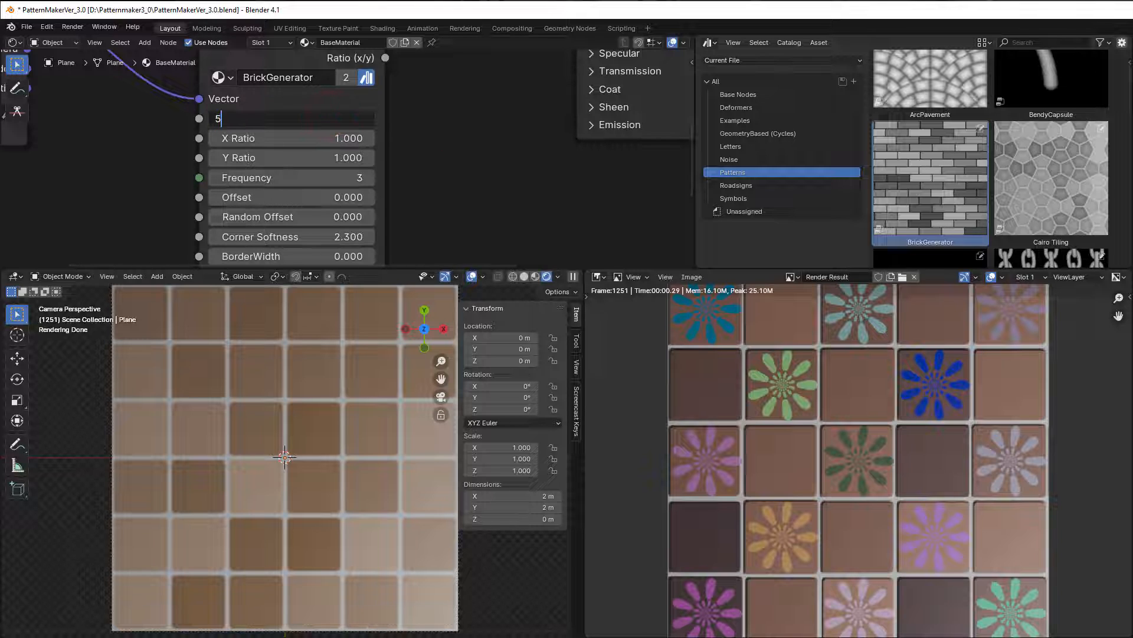
pyautogui.click(444, 154)
pyautogui.scroll(-3, 370, 380)
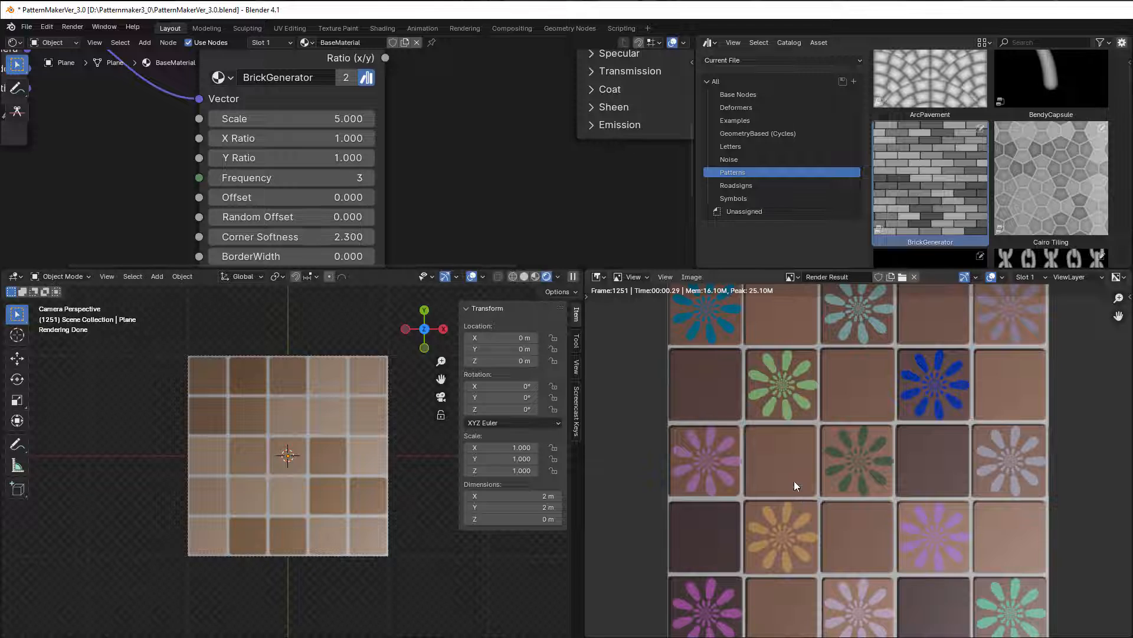
# Add a Bump node between the BrickGenerator and the Principled BSDF
pyautogui.scroll(-2, 506, 129)
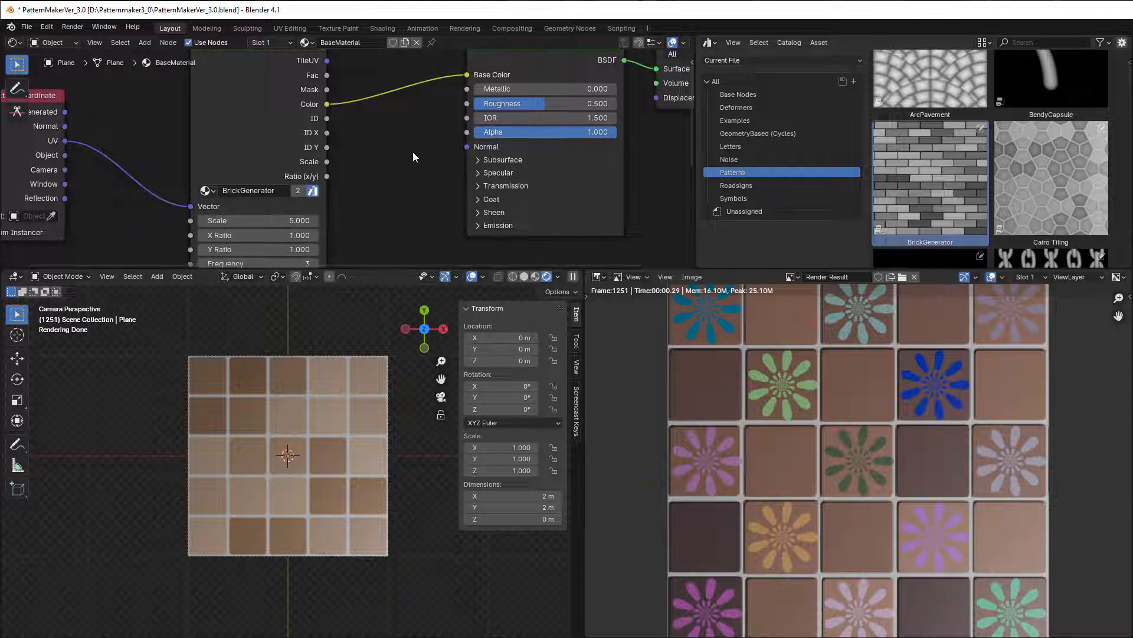
pyautogui.scroll(-2, 413, 151)
pyautogui.scroll(1, 357, 200)
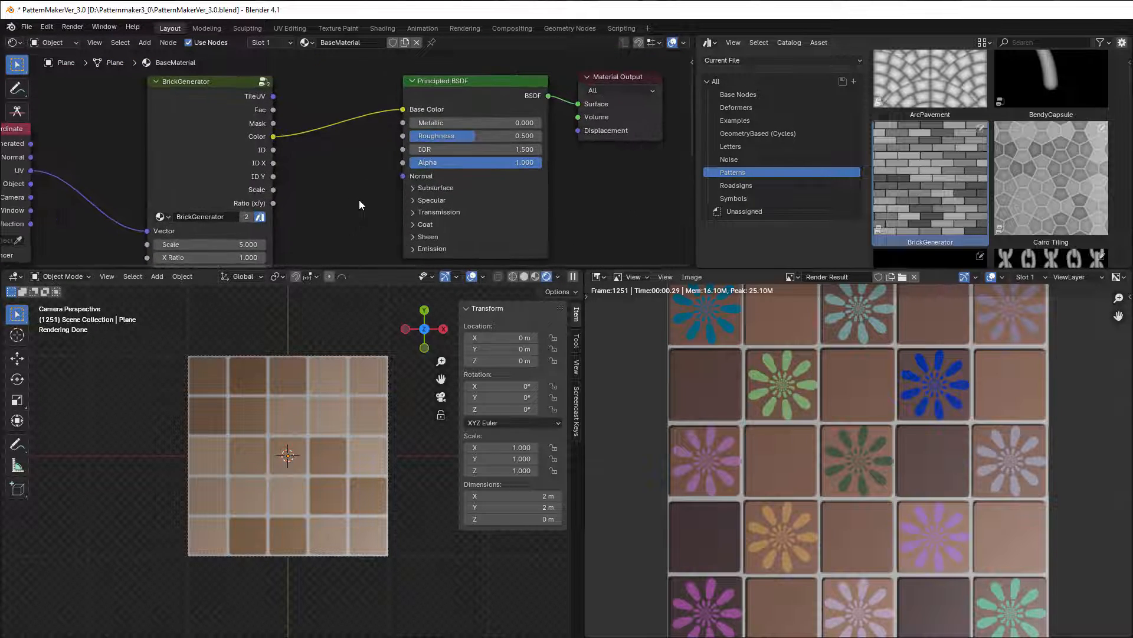
pyautogui.moveTo(359, 205); pyautogui.dragTo(415, 195, button='middle')
pyautogui.moveTo(257, 139); pyautogui.dragTo(234, 133)
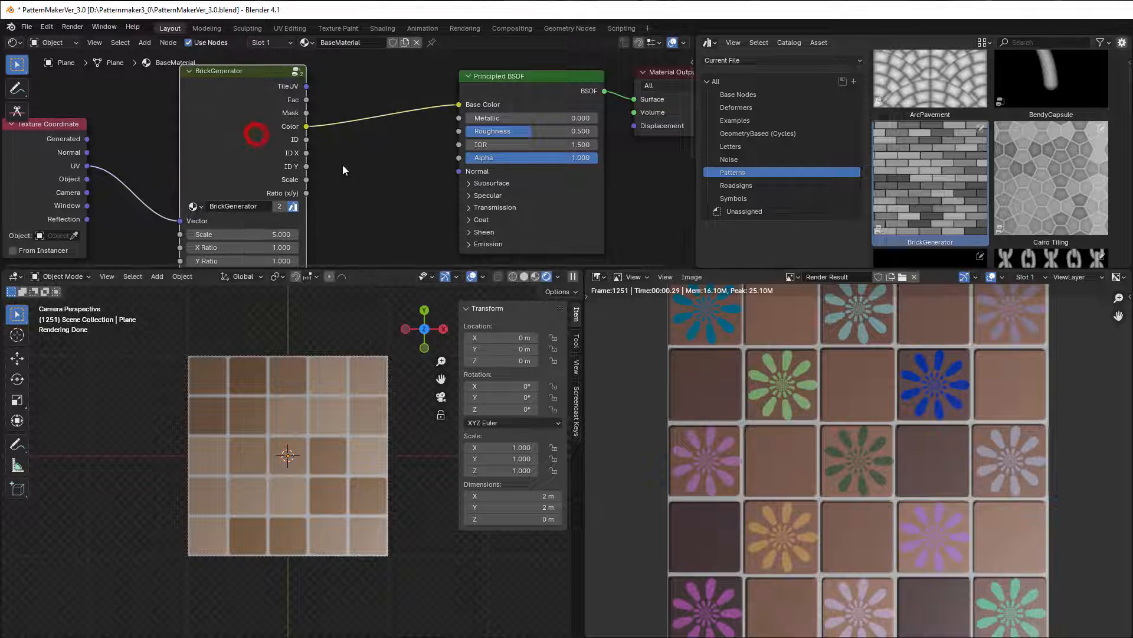
pyautogui.hotkey('shift', 'a')
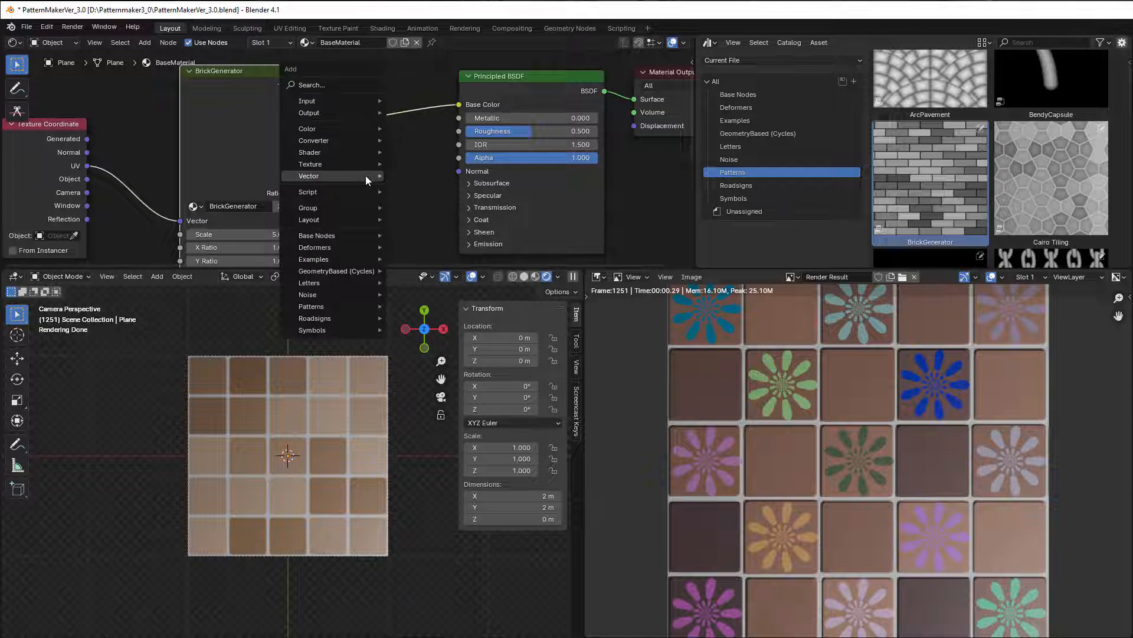
pyautogui.moveTo(366, 175)
pyautogui.click(404, 177)
pyautogui.click(399, 195)
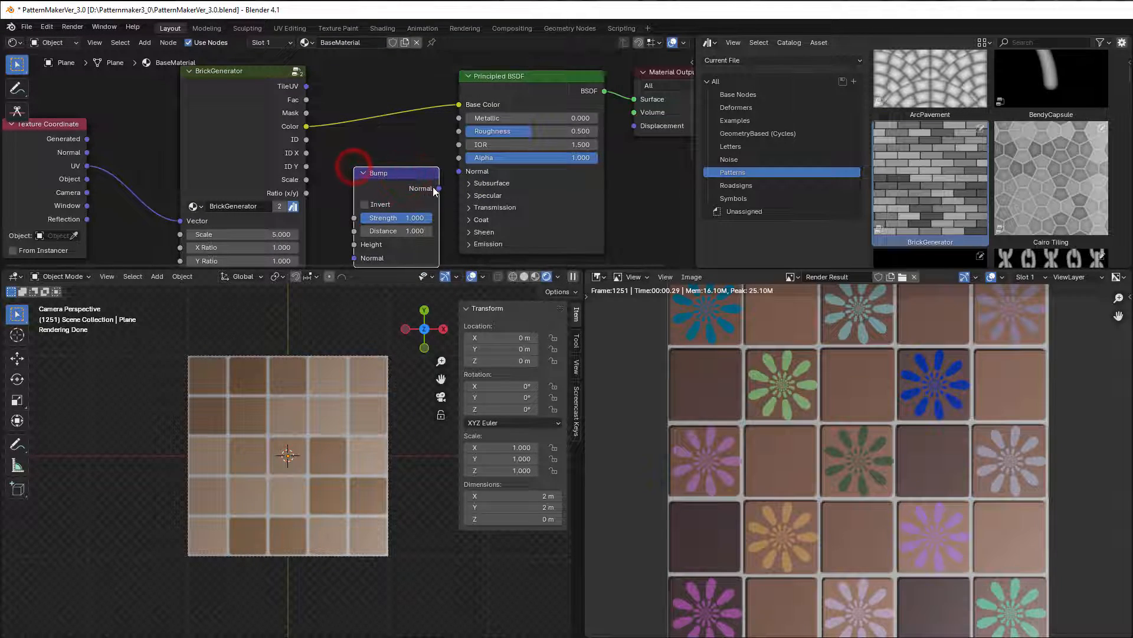
# Connect the Bump node's Normal output to the Principled BSDF's Normal and the BrickGenerator's Fac to the Bump's Height
pyautogui.moveTo(440, 188); pyautogui.dragTo(459, 171)
pyautogui.moveTo(307, 100); pyautogui.dragTo(353, 245)
pyautogui.click(354, 248)
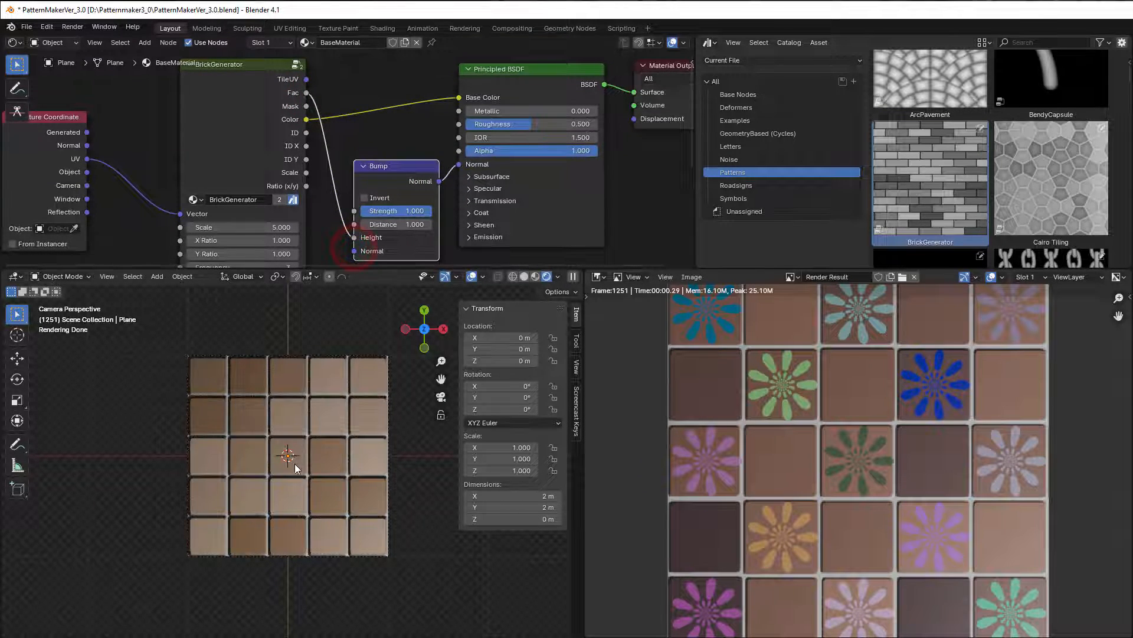
# Lower the Bump node's Strength and Distance to 0.4
pyautogui.scroll(4, 290, 479)
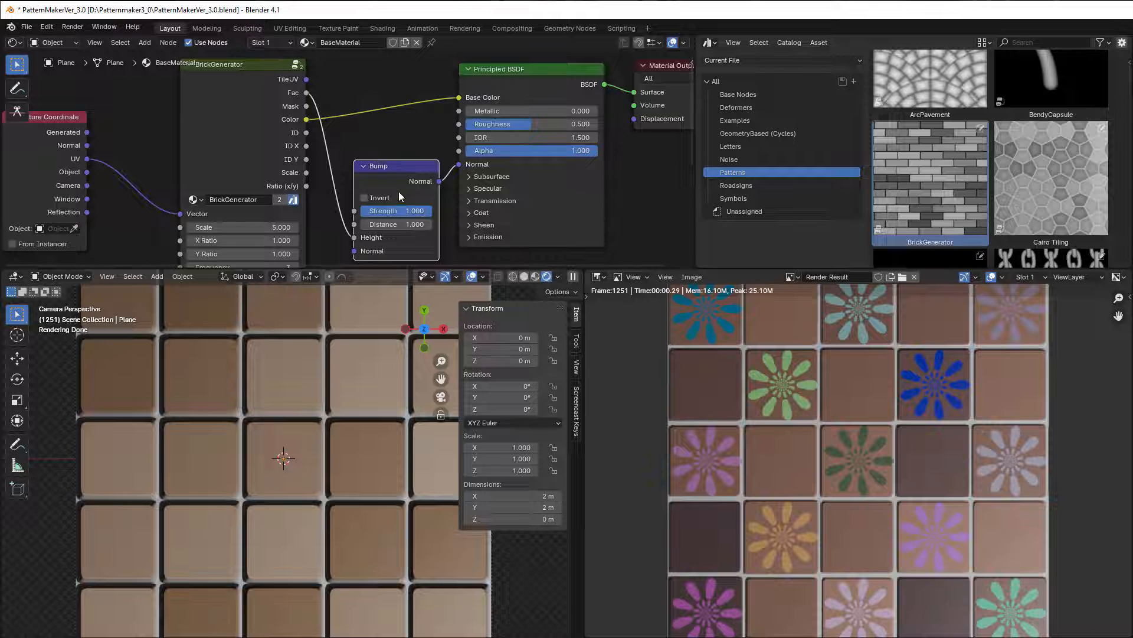
pyautogui.moveTo(420, 211); pyautogui.dragTo(377, 225)
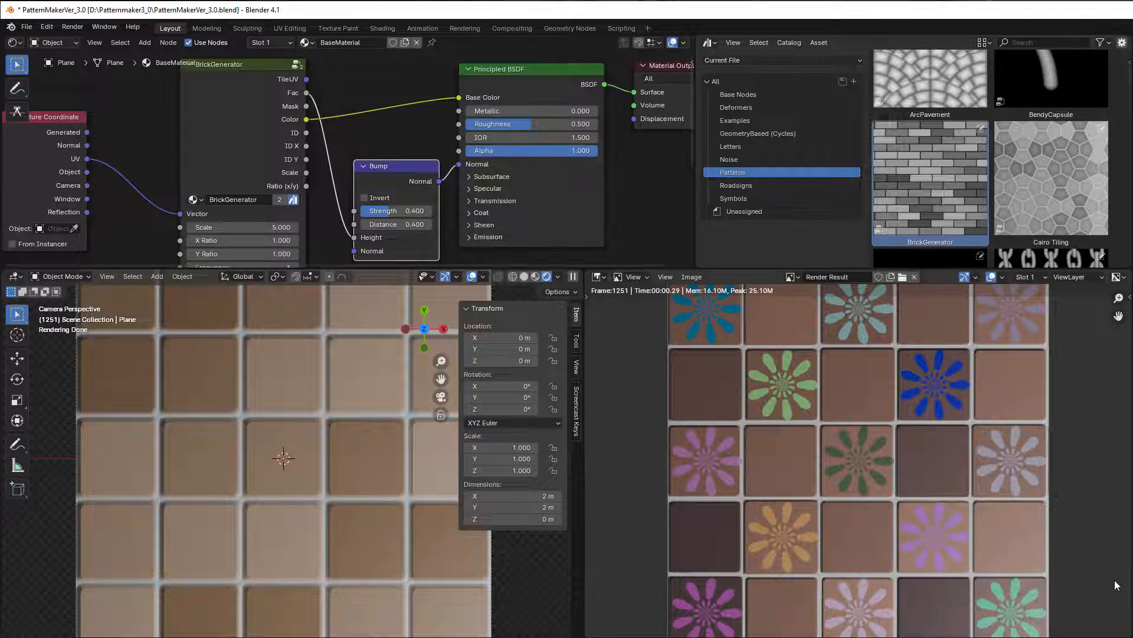
pyautogui.scroll(-3, 402, 494)
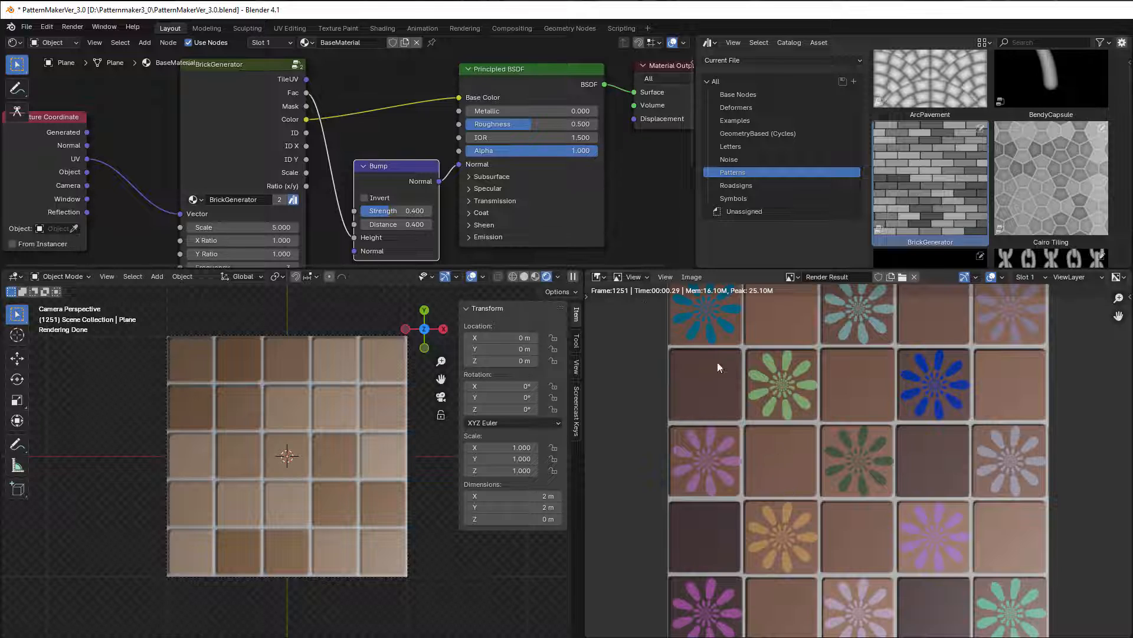
# Add the Capsule node from the Patterns assets and place it above the Principled BSDF
pyautogui.scroll(-1, 399, 137)
pyautogui.moveTo(399, 136); pyautogui.dragTo(439, 197, button='middle')
pyautogui.moveTo(288, 163); pyautogui.dragTo(261, 141)
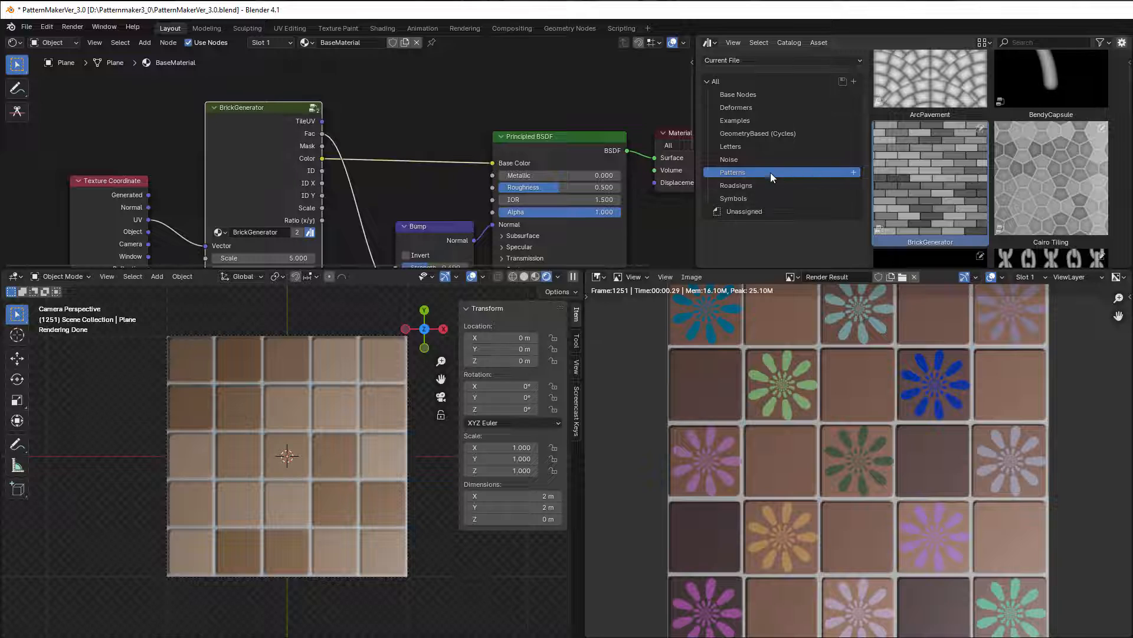
pyautogui.scroll(-5, 944, 151)
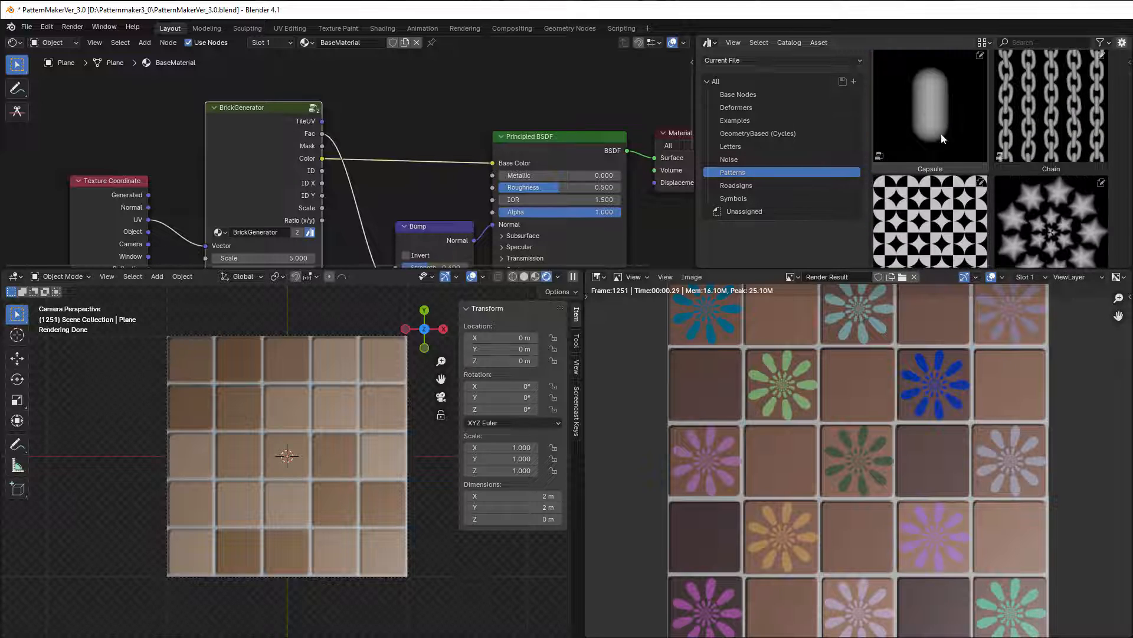
pyautogui.moveTo(920, 131); pyautogui.dragTo(425, 84)
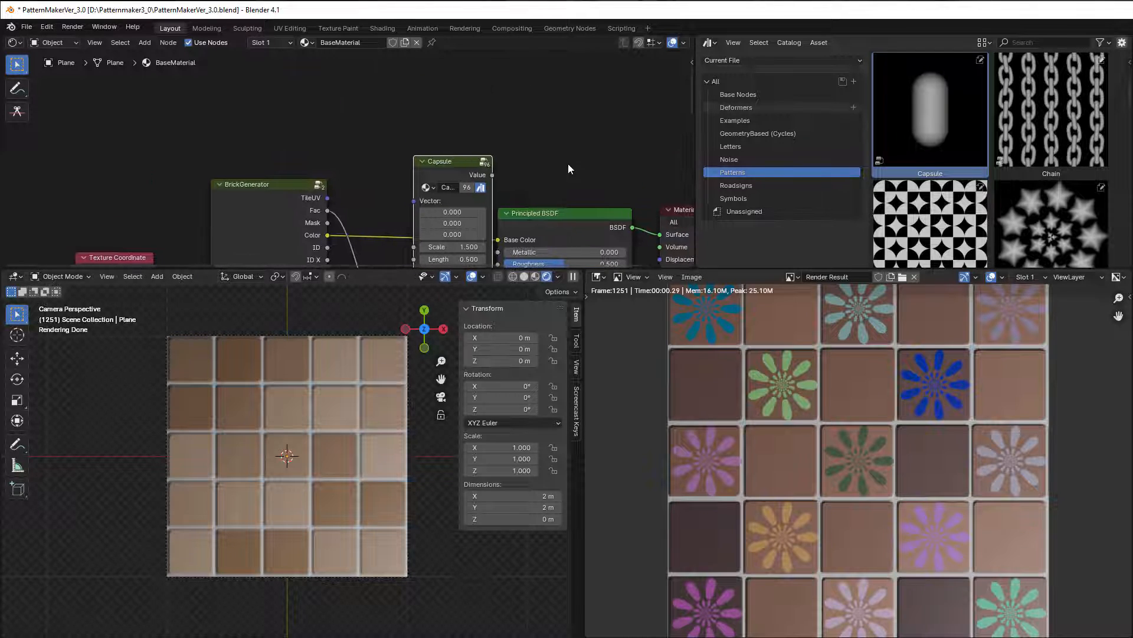
pyautogui.click(440, 155)
pyautogui.moveTo(399, 168); pyautogui.dragTo(463, 126, button='middle')
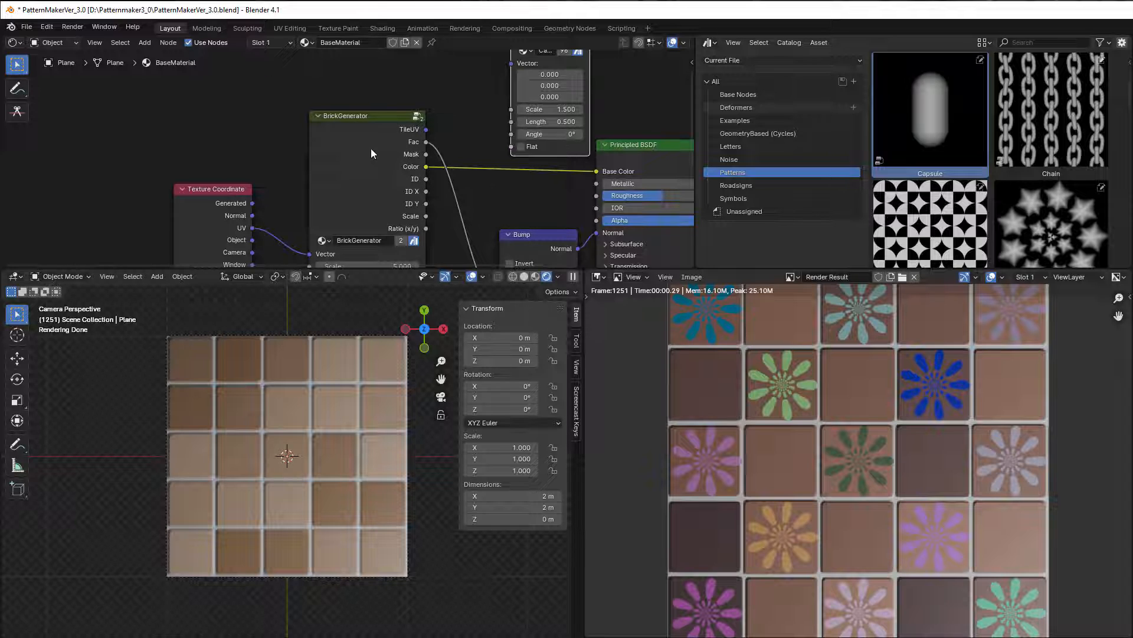
# Connect the BrickGenerator's TileUV output to the Capsule's Vector input
pyautogui.moveTo(371, 148); pyautogui.dragTo(345, 211, button='middle')
pyautogui.scroll(2, 429, 207)
pyautogui.scroll(1, 429, 207)
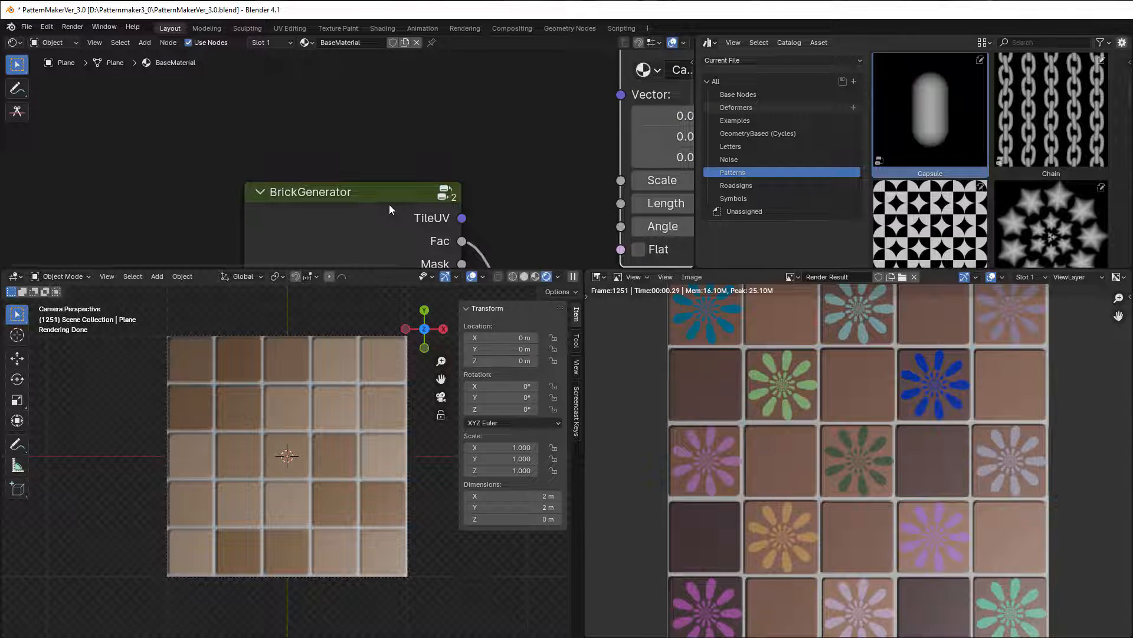
pyautogui.moveTo(494, 168); pyautogui.dragTo(294, 210, button='middle')
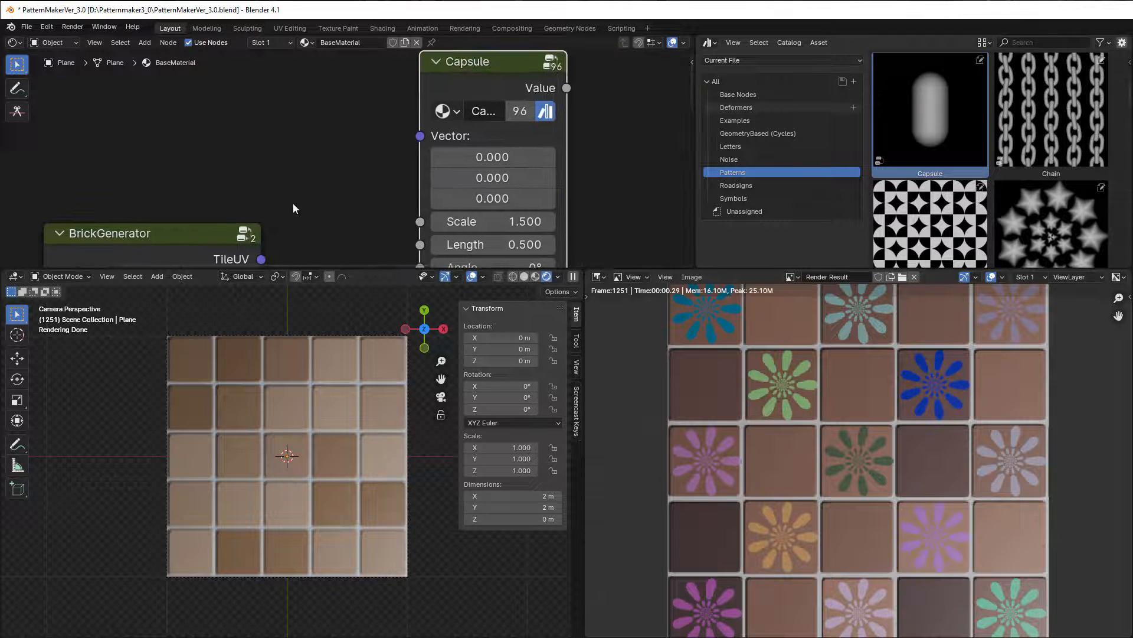
pyautogui.moveTo(262, 254); pyautogui.dragTo(420, 136)
# Connect the Capsule's Value output to the Base Color of the Principled BSDF in place of the brick Color
pyautogui.scroll(-2, 615, 151)
pyautogui.scroll(-4, 606, 169)
pyautogui.moveTo(600, 173); pyautogui.dragTo(550, 154, button='middle')
pyautogui.moveTo(413, 101); pyautogui.dragTo(419, 235)
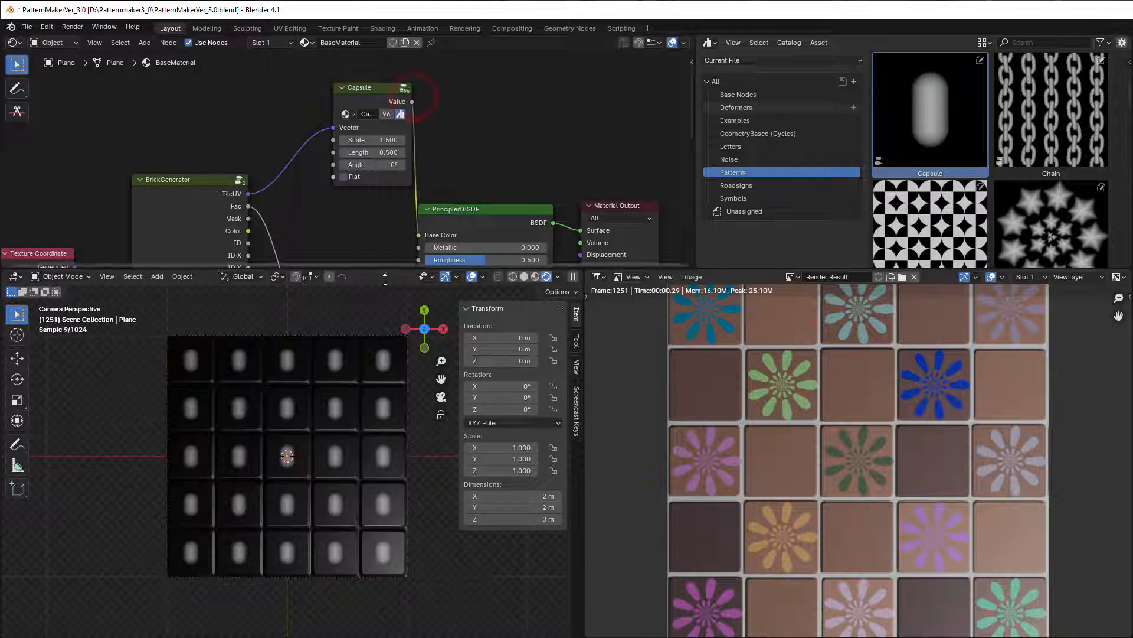
# Set the Capsule's Length to 1.5, its Angle to 18.1° and its Scale to 1.4
pyautogui.scroll(4, 381, 514)
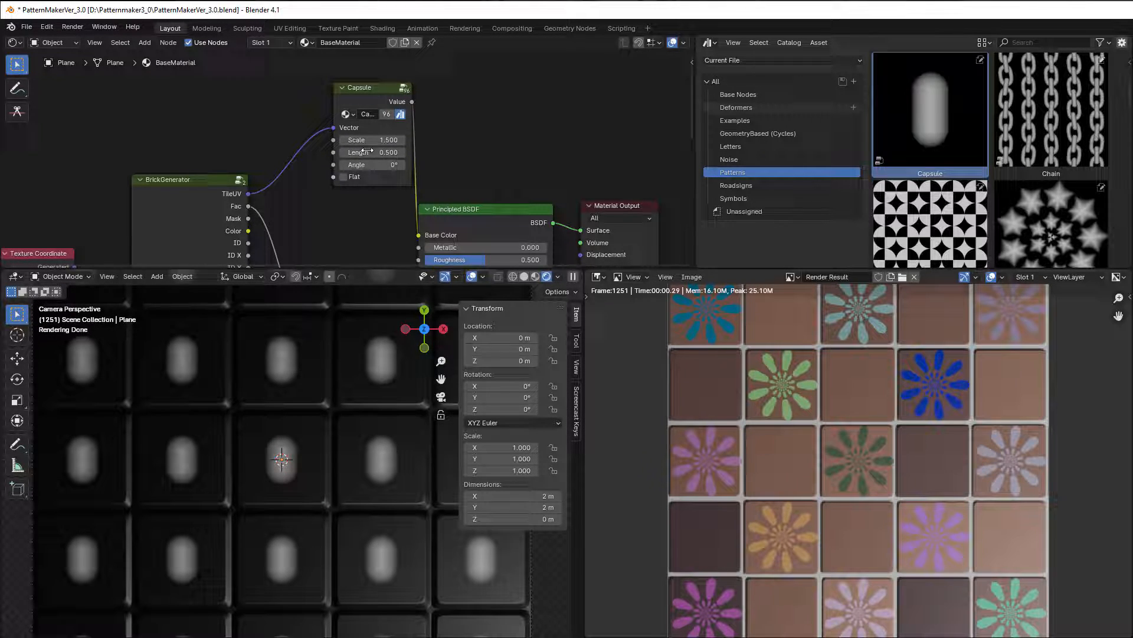
pyautogui.moveTo(368, 152); pyautogui.dragTo(390, 140)
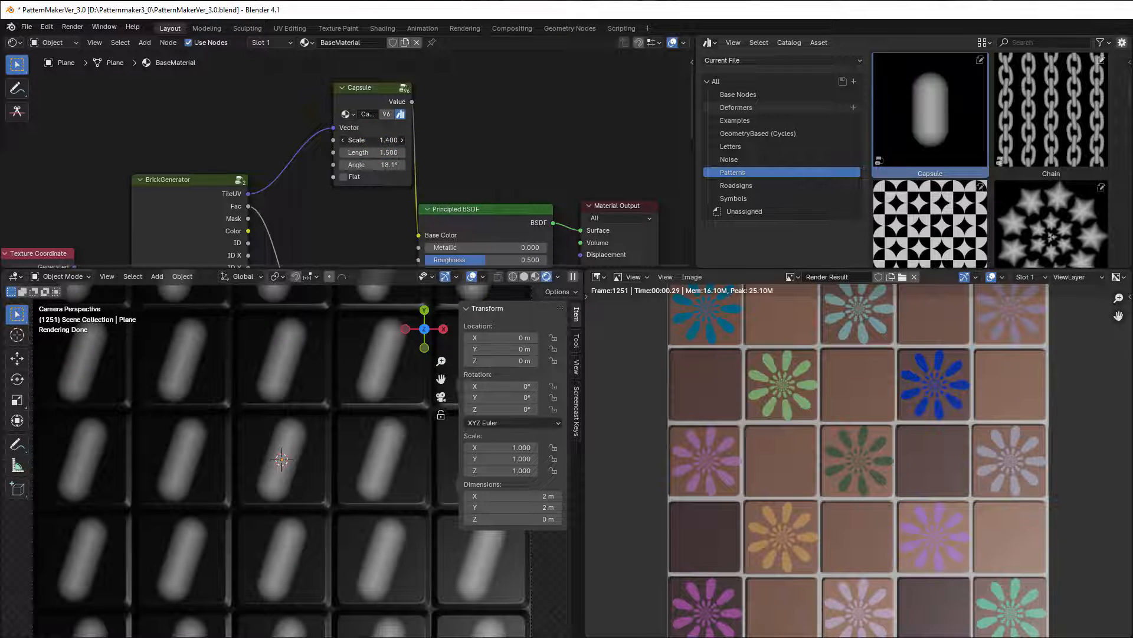
# Add the CircularSplatter pattern node and insert it into the link between the BrickGenerator's TileUV and the Capsule's Vector
pyautogui.scroll(-2, 1026, 184)
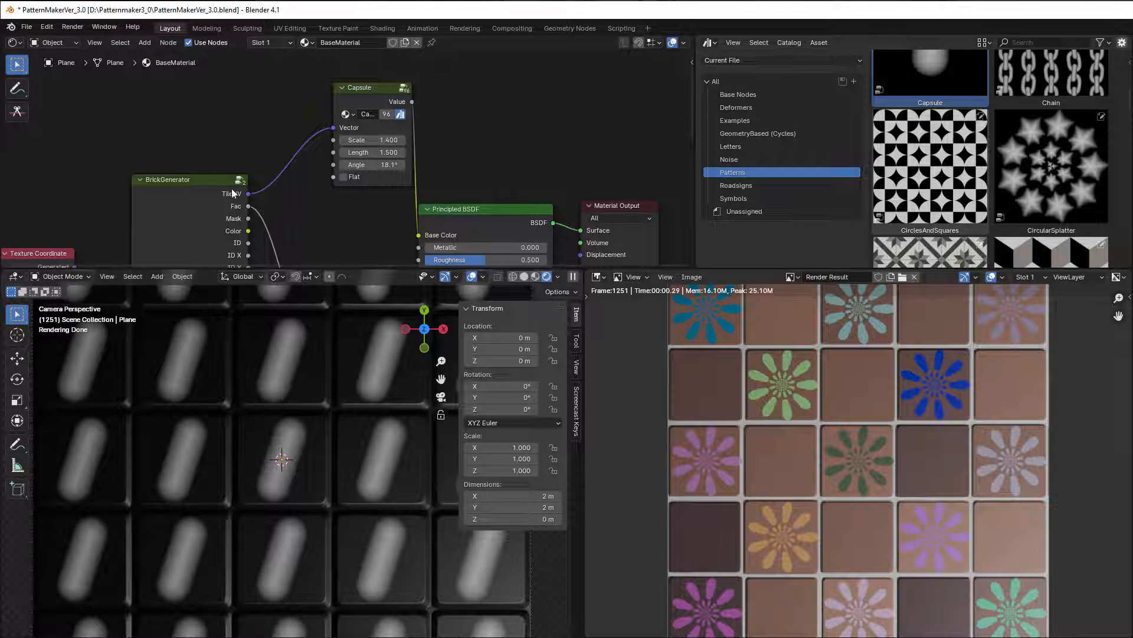
pyautogui.moveTo(1051, 167); pyautogui.dragTo(313, 126)
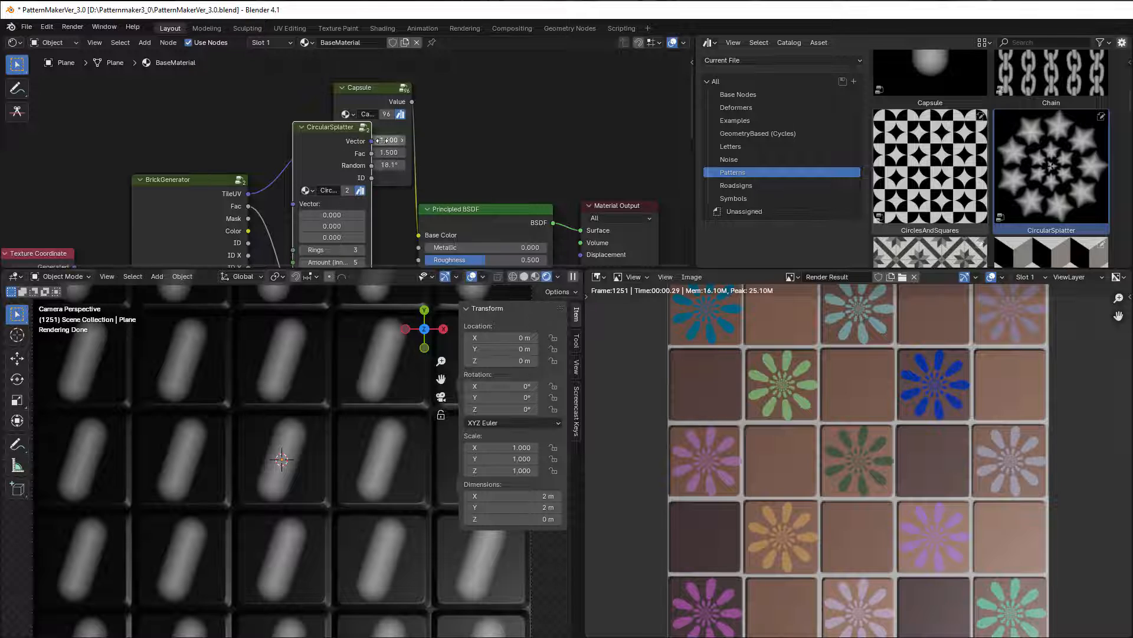
pyautogui.moveTo(332, 129)
pyautogui.mouseDown()
pyautogui.moveTo(332, 84)
pyautogui.moveTo(349, 70)
pyautogui.mouseUp()
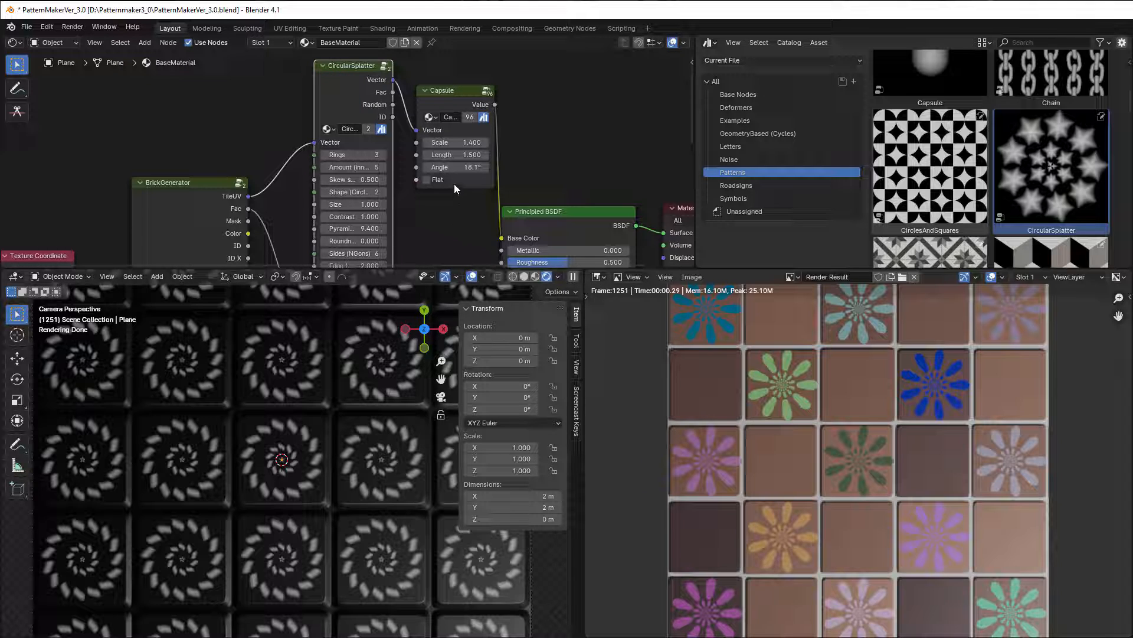
# Reset the Capsule's Angle to 0° and set its Length to 1.8
pyautogui.click(466, 167)
pyautogui.write('0')
pyautogui.press('Return')
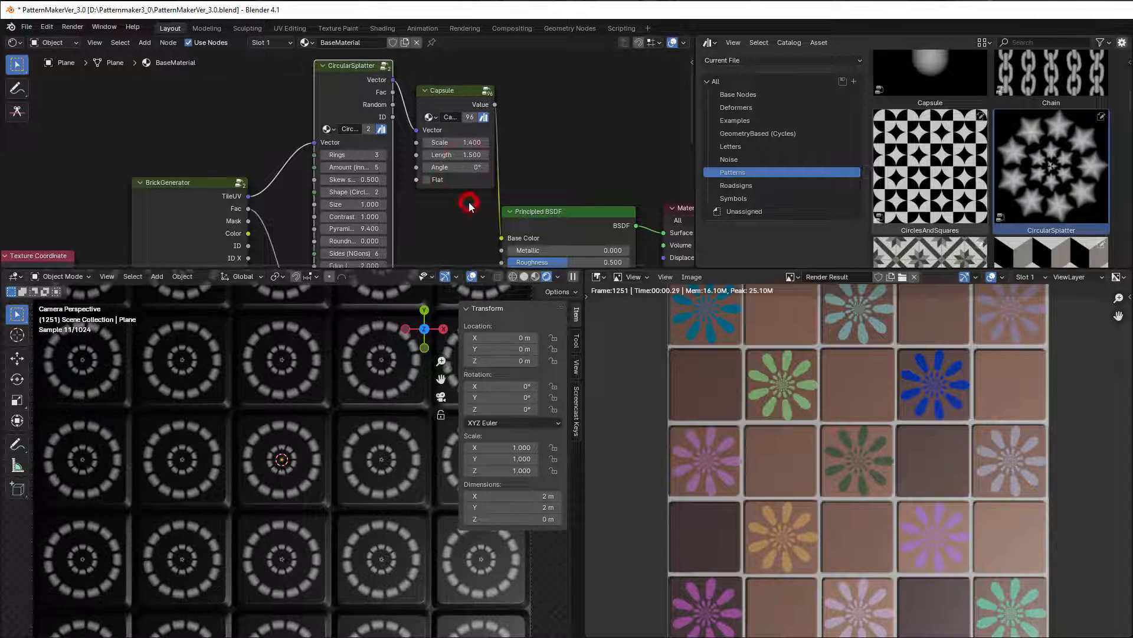
pyautogui.scroll(1, 400, 458)
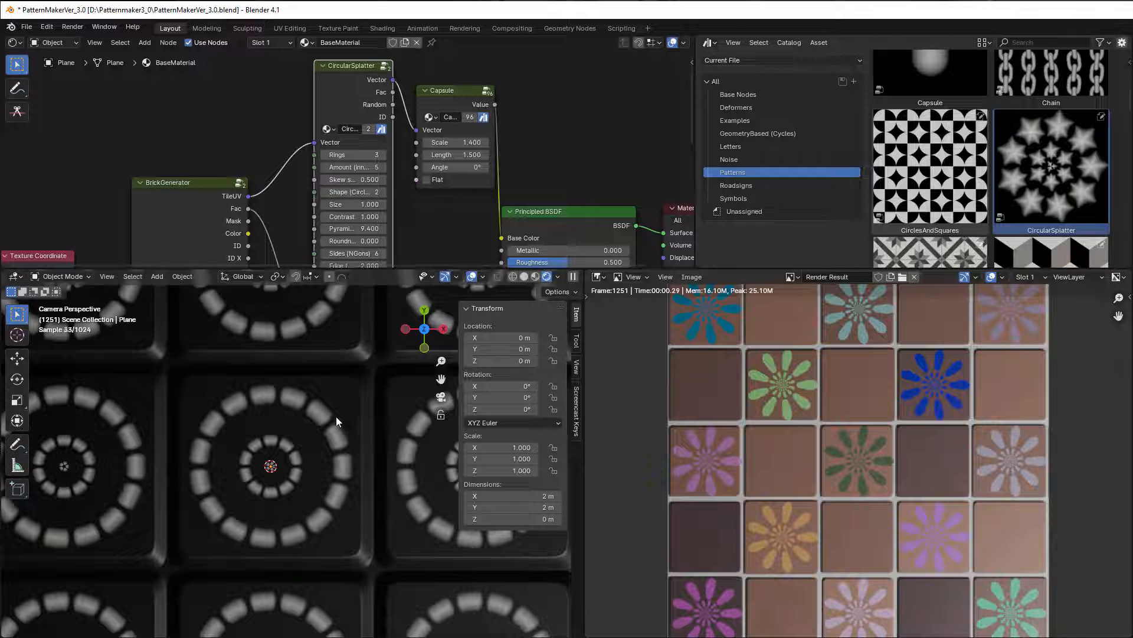
pyautogui.moveTo(447, 155)
pyautogui.mouseDown()
pyautogui.moveTo(416, 154)
pyautogui.moveTo(479, 154)
pyautogui.moveTo(439, 154)
pyautogui.moveTo(467, 154)
pyautogui.mouseUp()
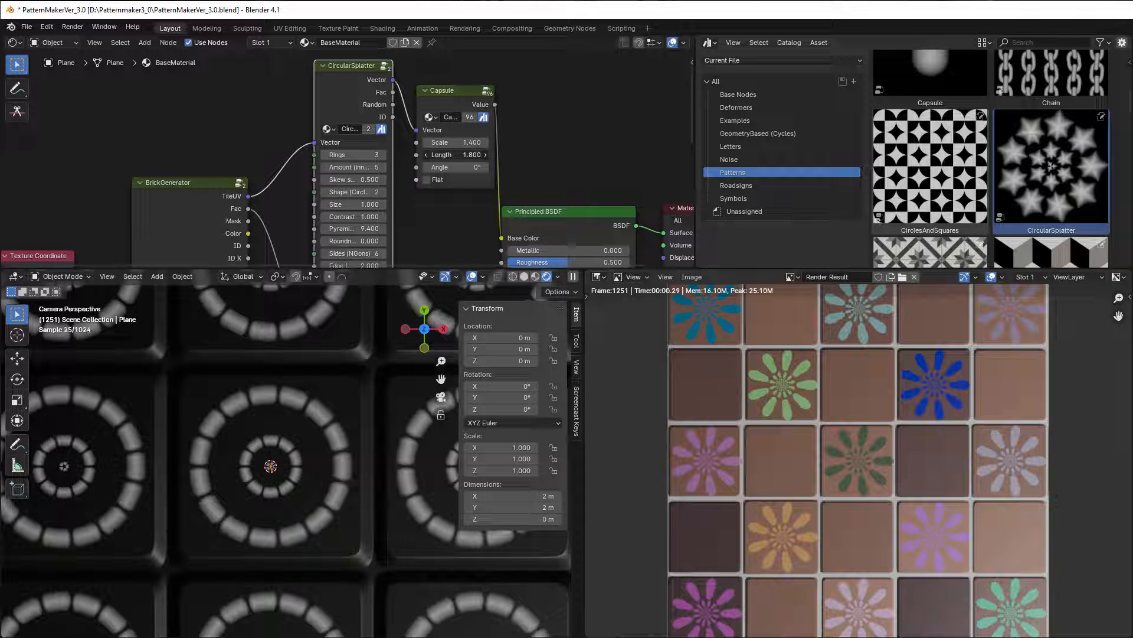
# Set the Capsule's Angle to 90°, its Length to 0.4 and its Scale to 1.0 for radial petals
pyautogui.click(448, 167)
pyautogui.write('90')
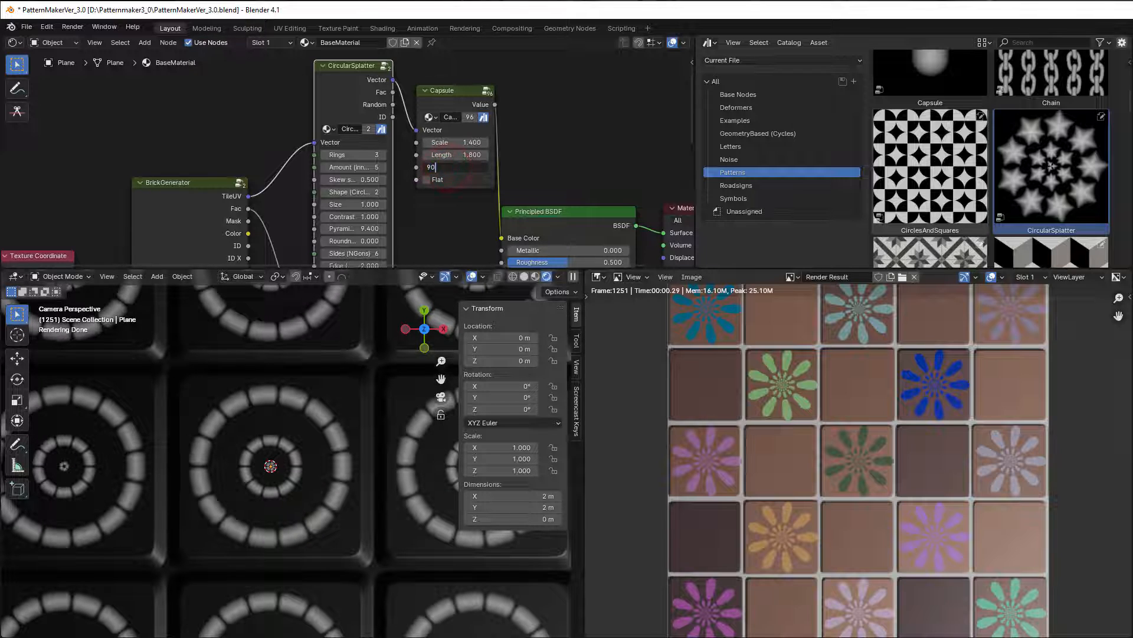
pyautogui.press('Return')
pyautogui.click(544, 151)
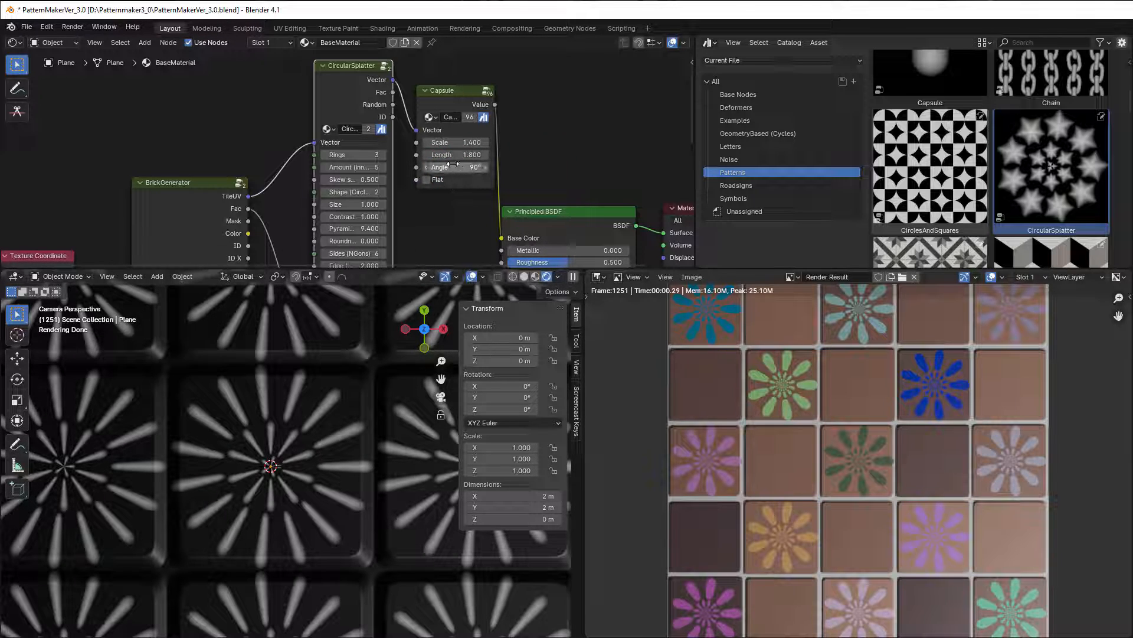
pyautogui.moveTo(455, 155)
pyautogui.mouseDown()
pyautogui.moveTo(436, 154)
pyautogui.moveTo(456, 155)
pyautogui.moveTo(443, 143)
pyautogui.mouseUp()
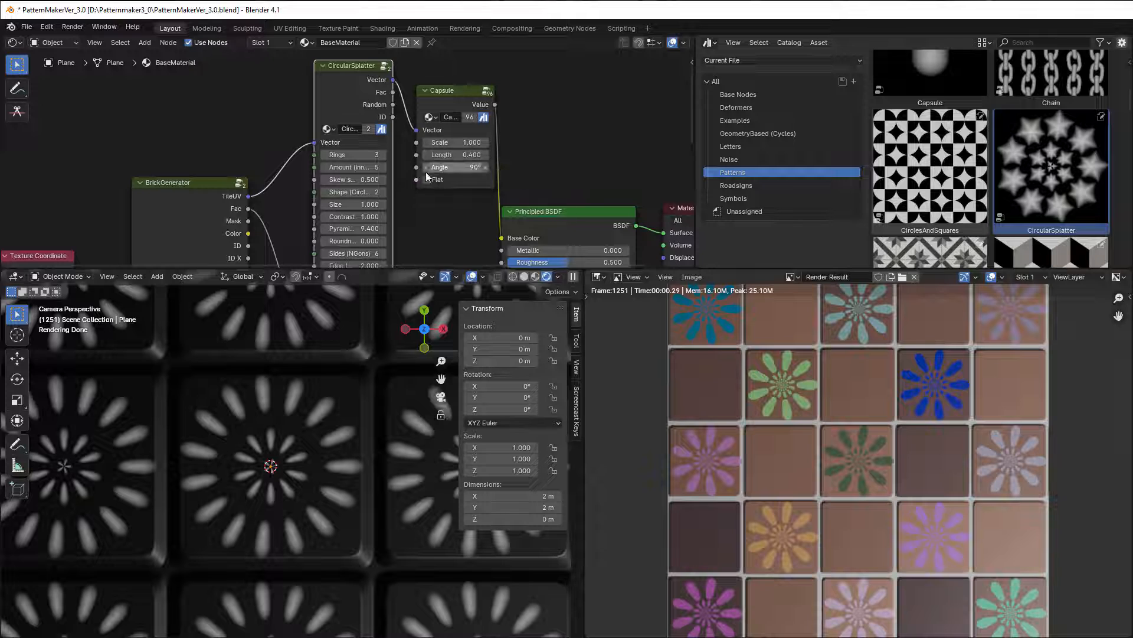
# Widen the CircularSplatter node and set its Rings to 1 and its inner ring Amount to 3
pyautogui.scroll(4, 426, 176)
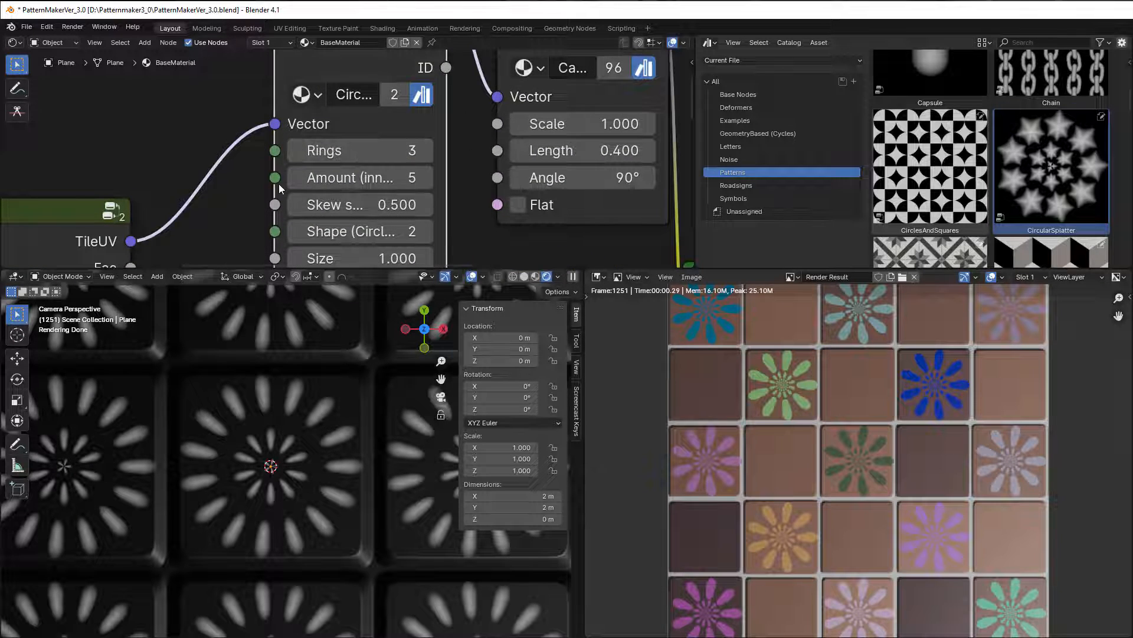
pyautogui.moveTo(444, 194); pyautogui.dragTo(459, 194)
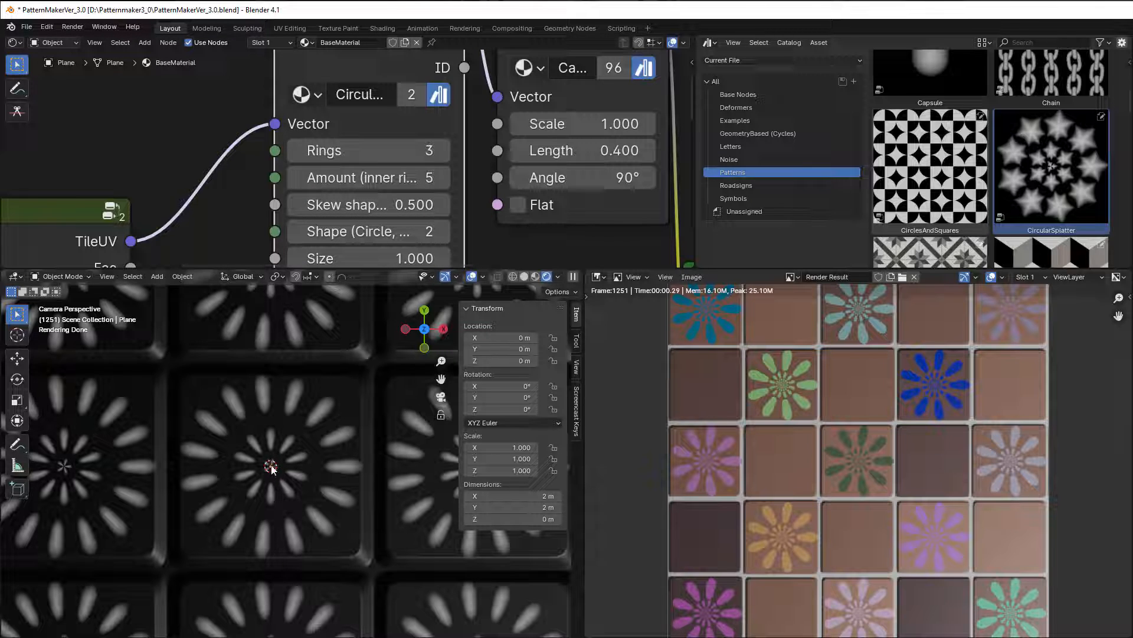
pyautogui.scroll(6, 272, 476)
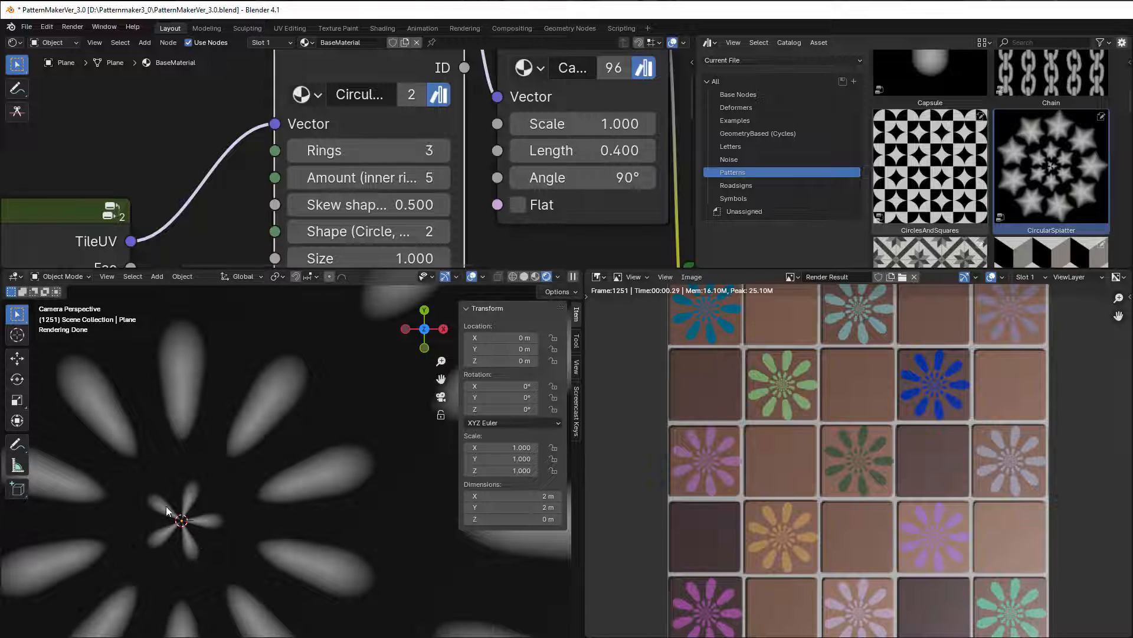
pyautogui.scroll(-3, 225, 501)
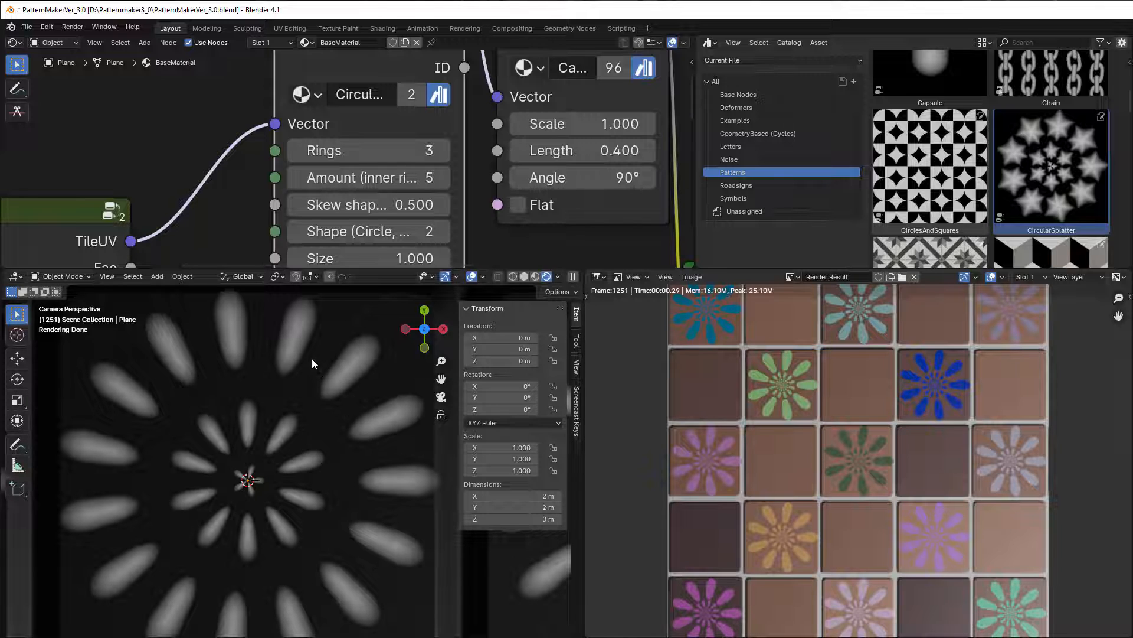
pyautogui.scroll(-5, 337, 507)
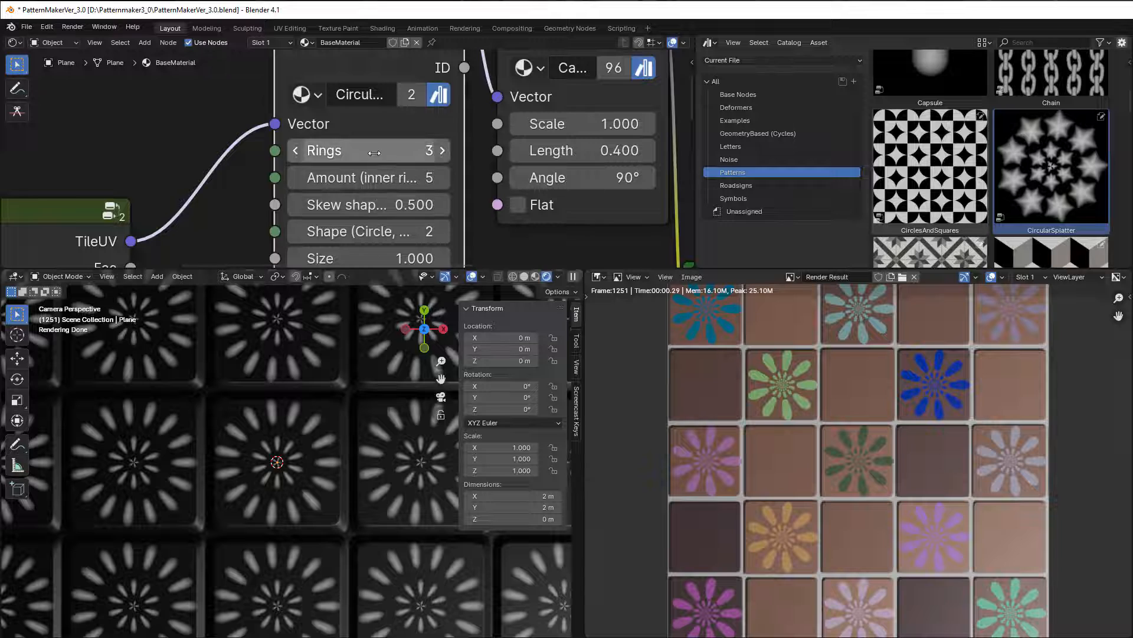
pyautogui.moveTo(376, 154)
pyautogui.mouseDown()
pyautogui.moveTo(348, 155)
pyautogui.moveTo(379, 173)
pyautogui.mouseUp()
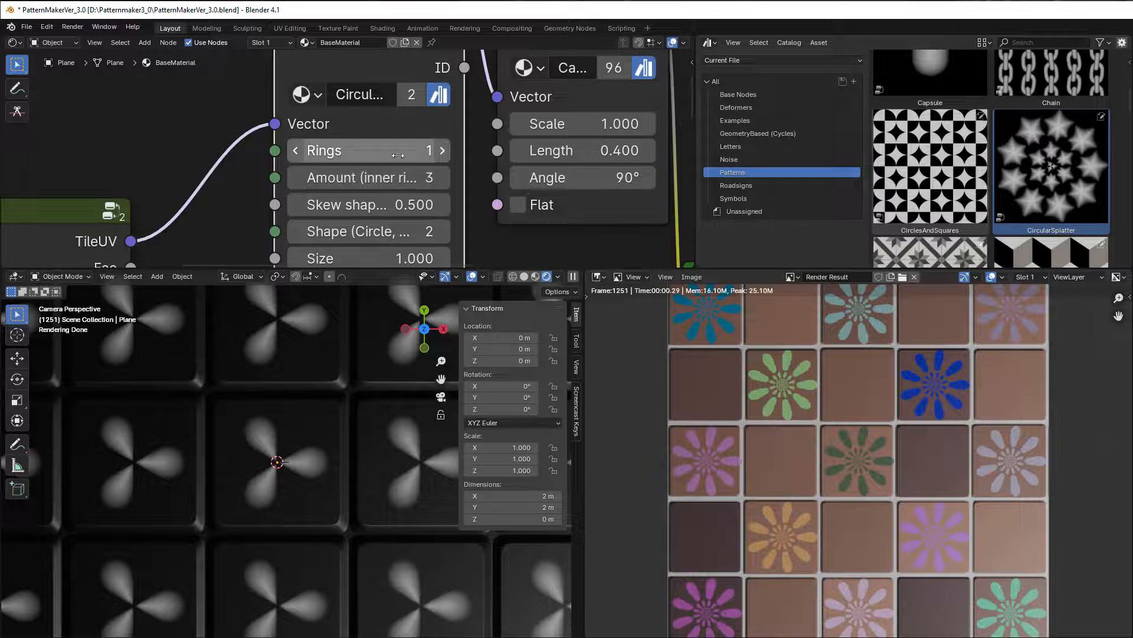
# Set the CircularSplatter's Rings to 2 and its Skew shape to -0.300 to form flowers of elongated petals
pyautogui.click(442, 150)
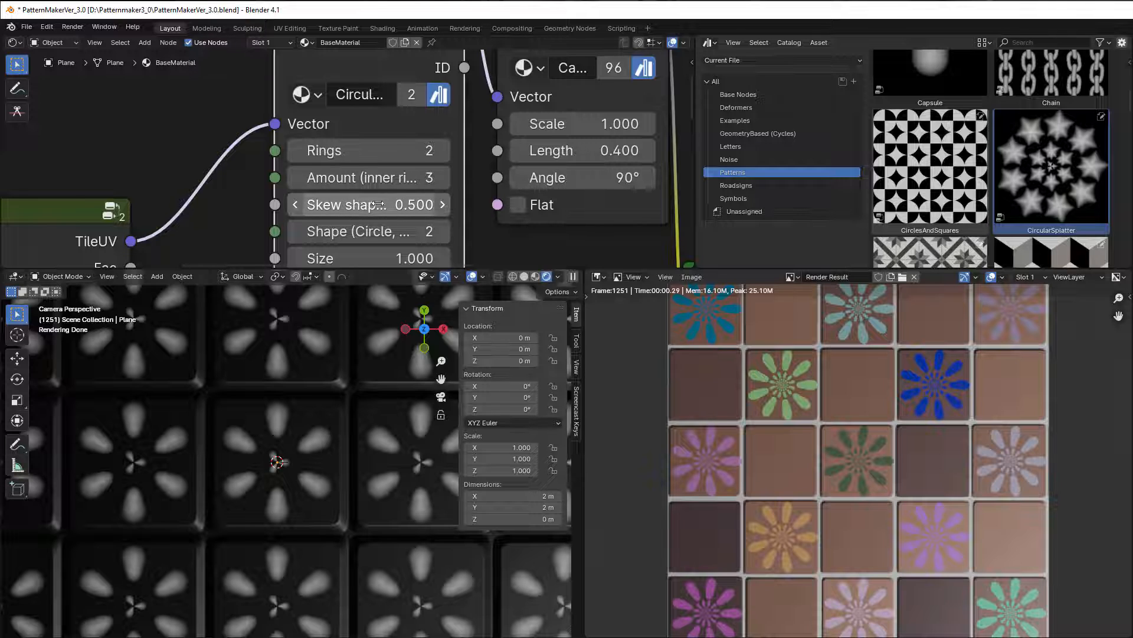
pyautogui.moveTo(378, 204); pyautogui.dragTo(437, 204)
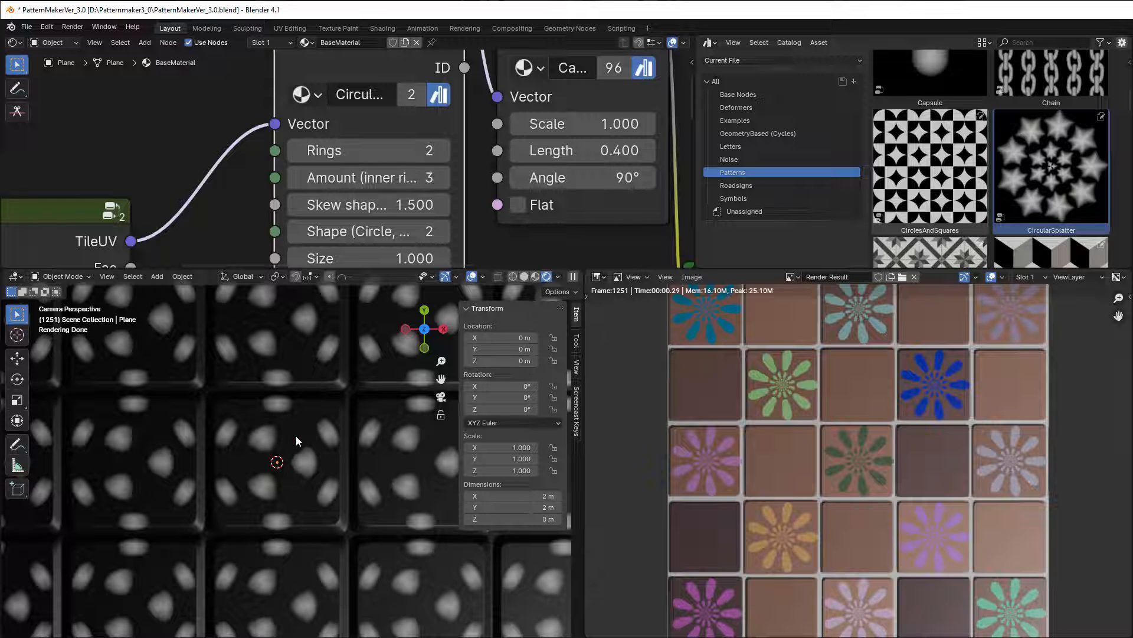
pyautogui.moveTo(375, 204); pyautogui.dragTo(312, 205)
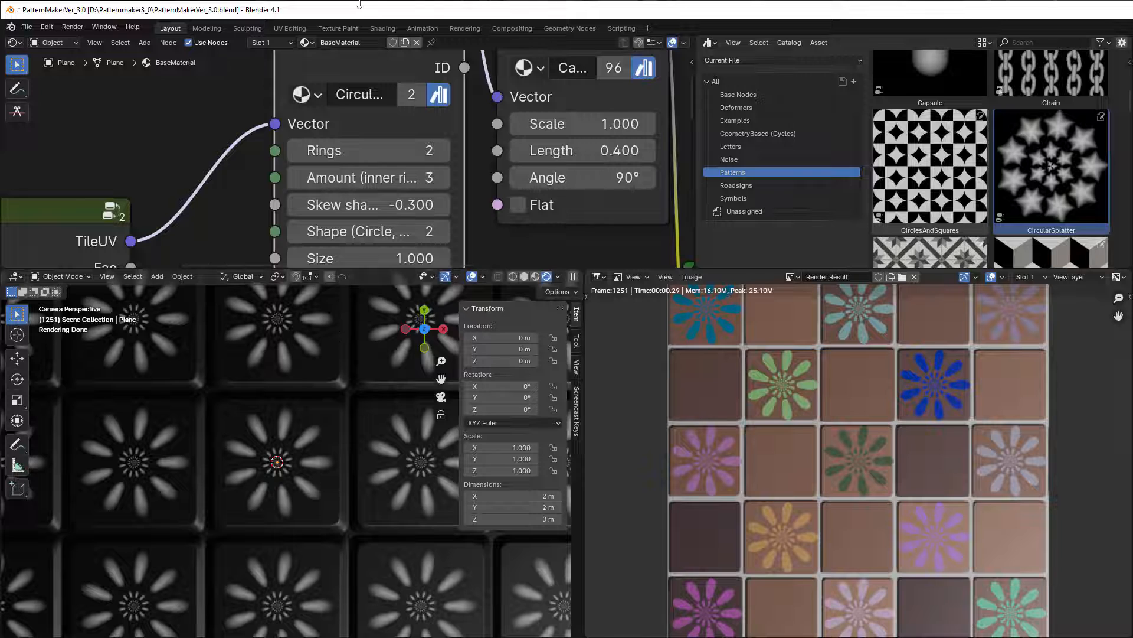
# Enable Flat on the Capsule node so the petals become solid shapes, and bring the whole tile plane into view
pyautogui.scroll(-5, 398, 225)
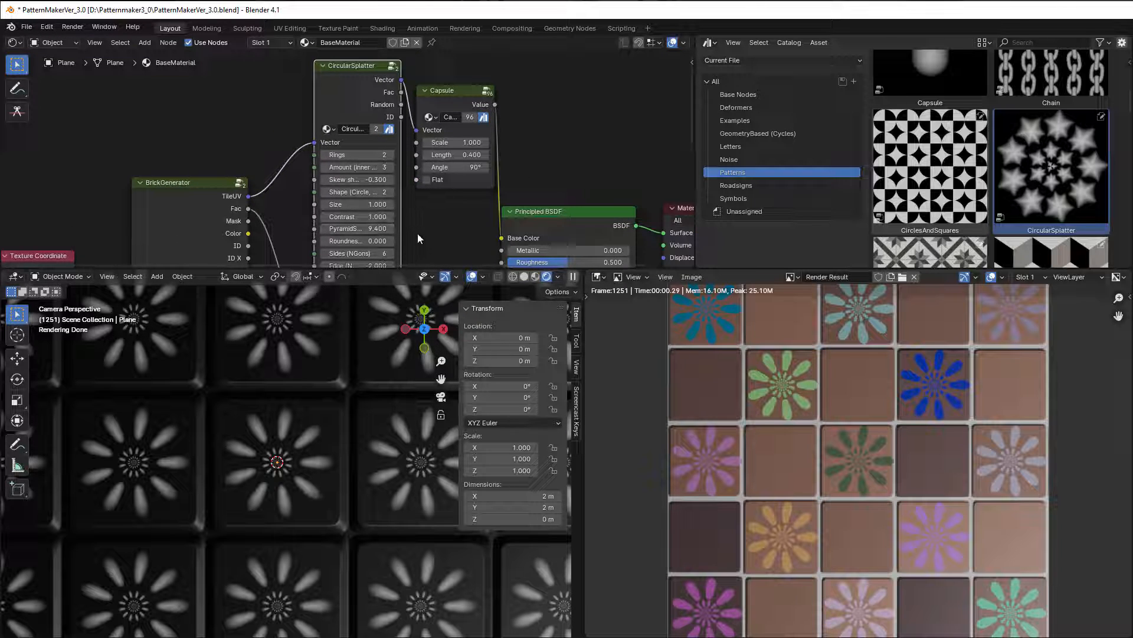
pyautogui.scroll(5, 413, 231)
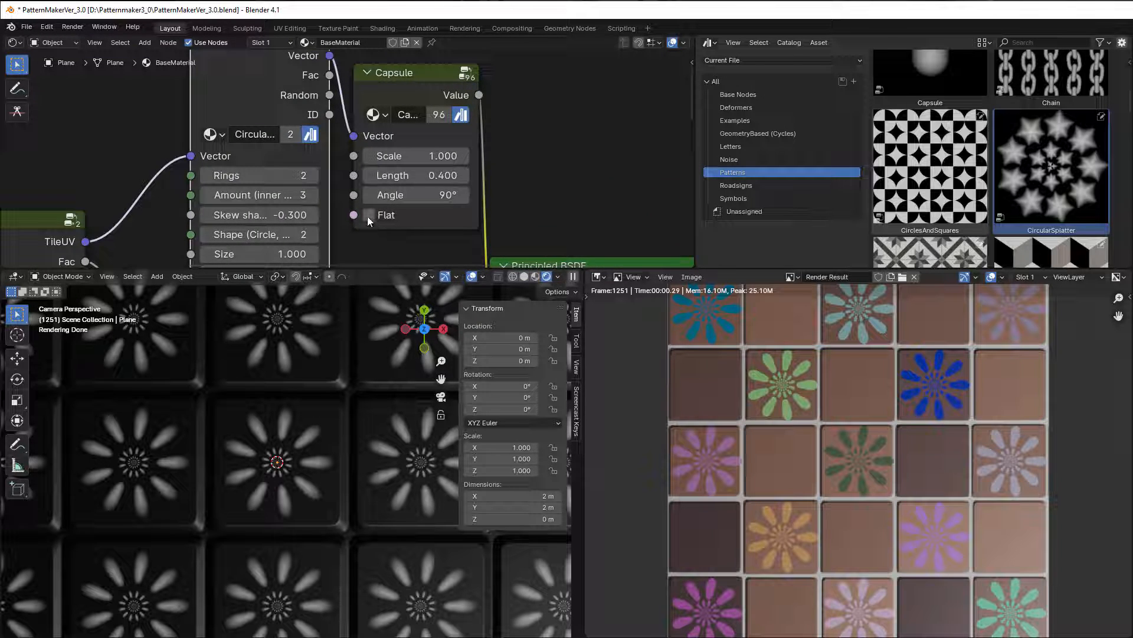
pyautogui.click(368, 215)
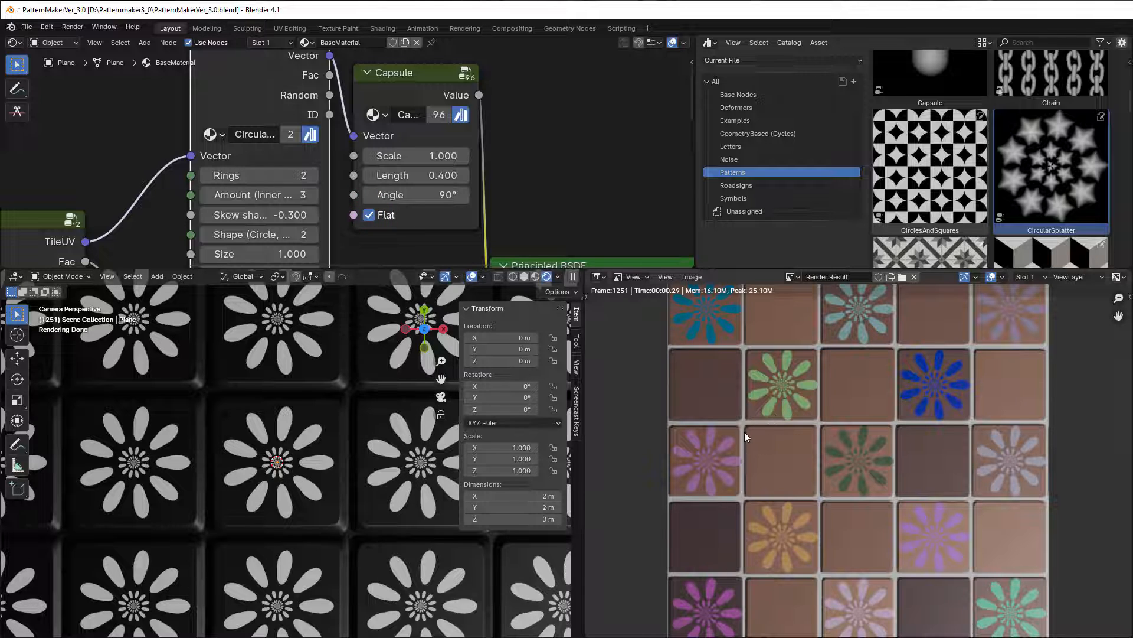
pyautogui.scroll(-4, 303, 500)
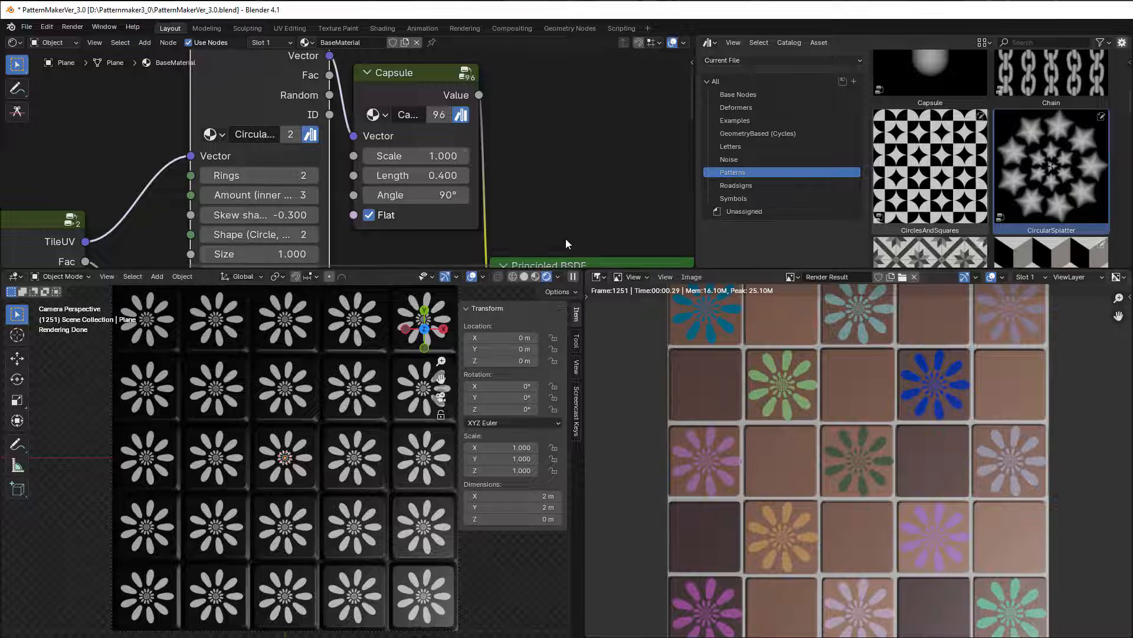
# Move the Texture Coordinate and BrickGenerator nodes together away from the CircularSplatter to make room for another node
pyautogui.scroll(-5, 521, 158)
pyautogui.moveTo(511, 155); pyautogui.dragTo(688, 75, button='middle')
pyautogui.moveTo(354, 154); pyautogui.dragTo(454, 161, button='middle')
pyautogui.scroll(6, 455, 161)
pyautogui.moveTo(346, 166); pyautogui.dragTo(220, 125, button='middle')
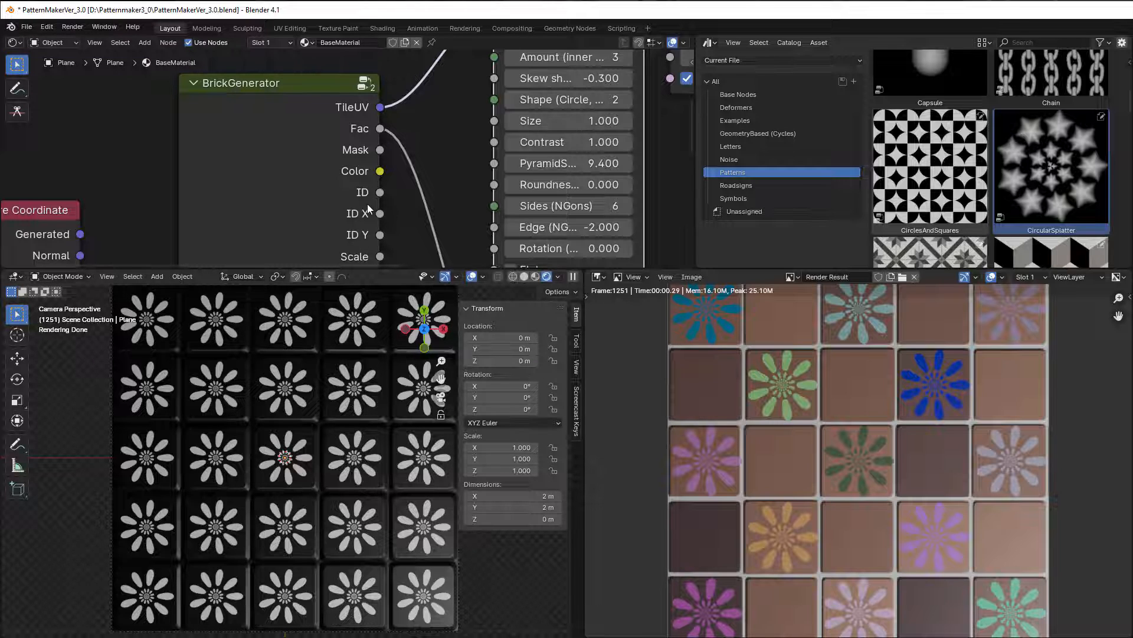
pyautogui.scroll(-4, 286, 172)
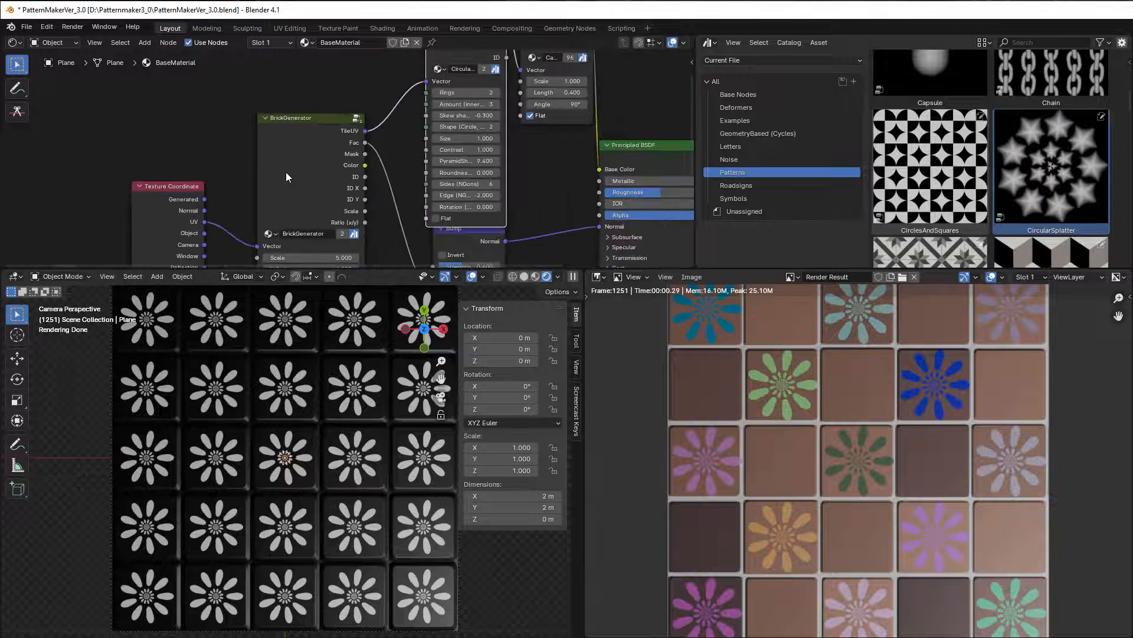
pyautogui.scroll(-1, 292, 174)
pyautogui.moveTo(221, 134); pyautogui.dragTo(312, 242)
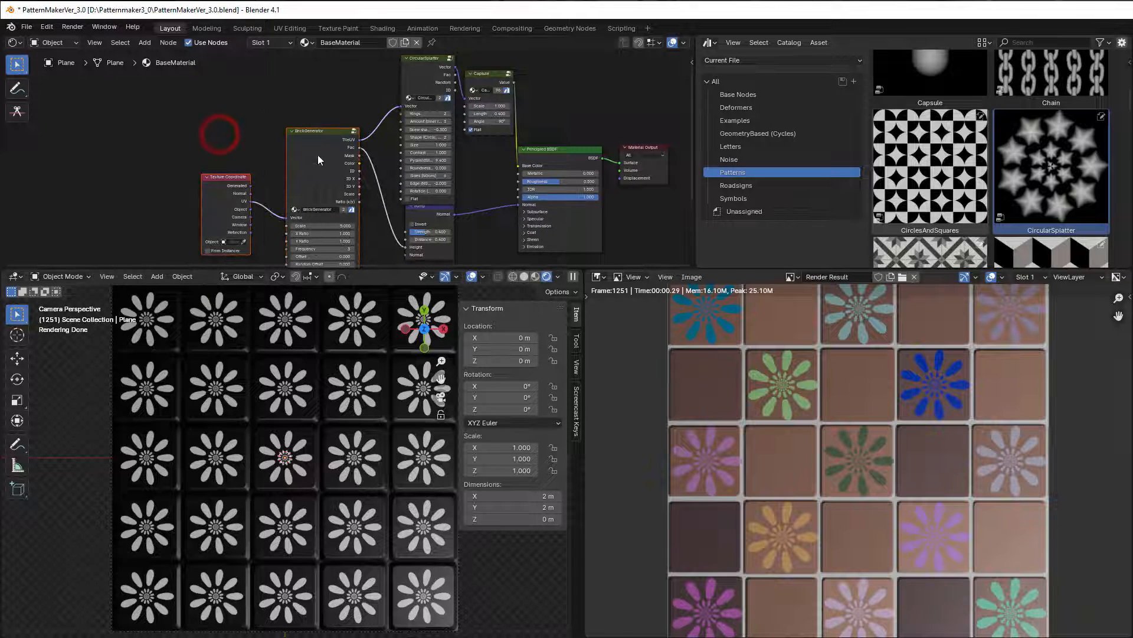
pyautogui.moveTo(310, 152); pyautogui.dragTo(149, 146)
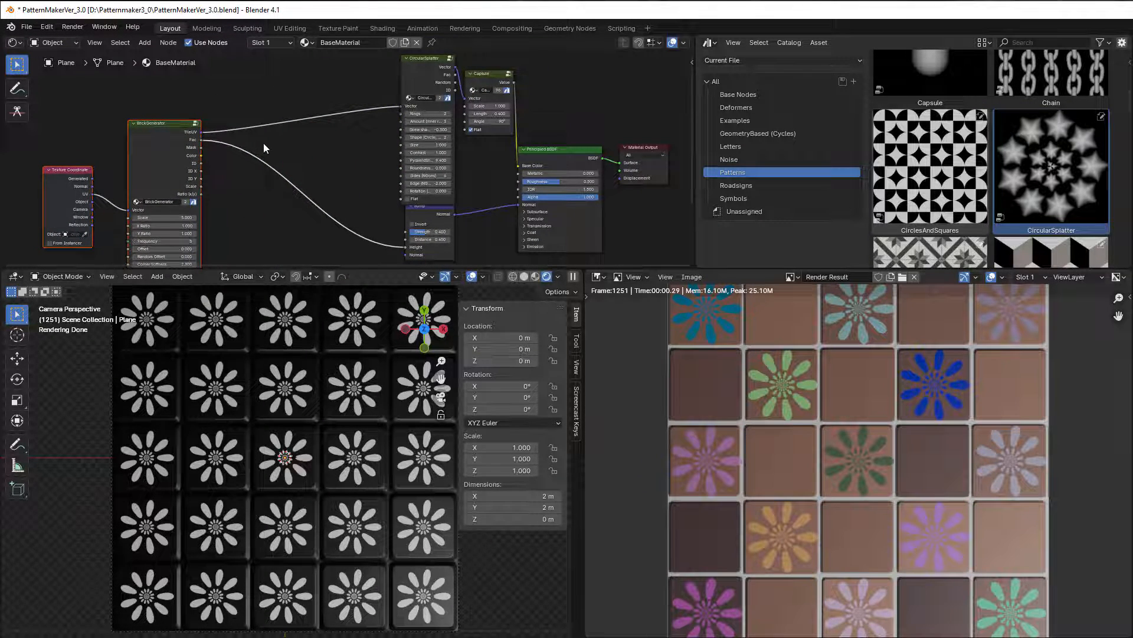
# Add the UVFilter base node and insert it into the link between the BrickGenerator's TileUV and the CircularSplatter's Vector
pyautogui.click(756, 96)
pyautogui.scroll(-10, 927, 154)
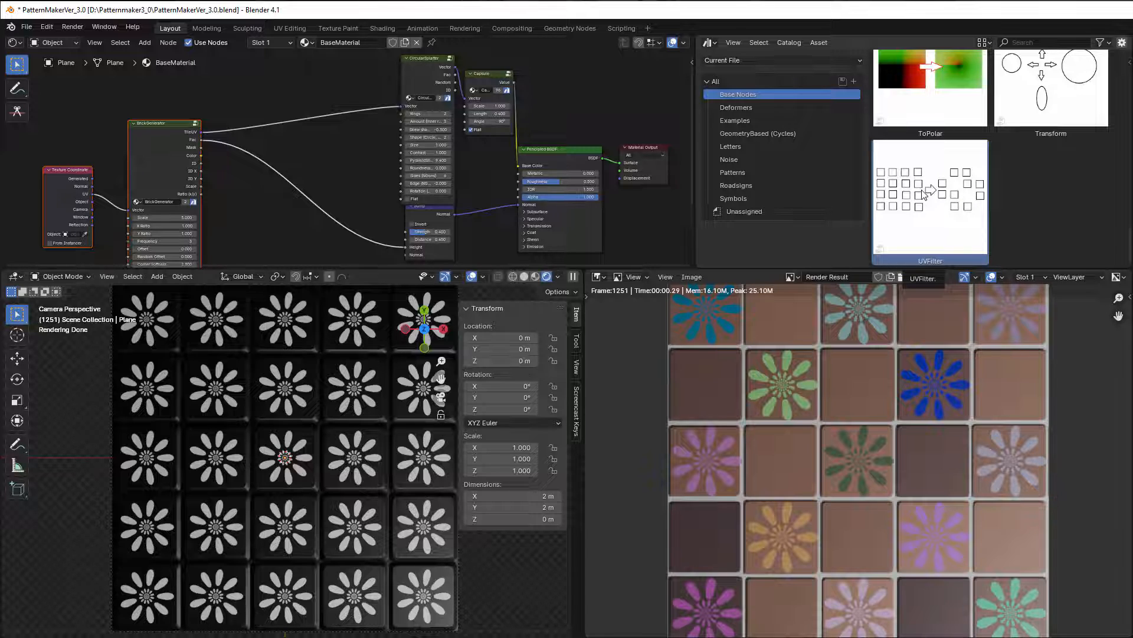
pyautogui.moveTo(925, 195); pyautogui.dragTo(331, 95)
pyautogui.moveTo(344, 100); pyautogui.dragTo(336, 52)
pyautogui.scroll(6, 346, 111)
pyautogui.moveTo(370, 173); pyautogui.dragTo(504, 222, button='middle')
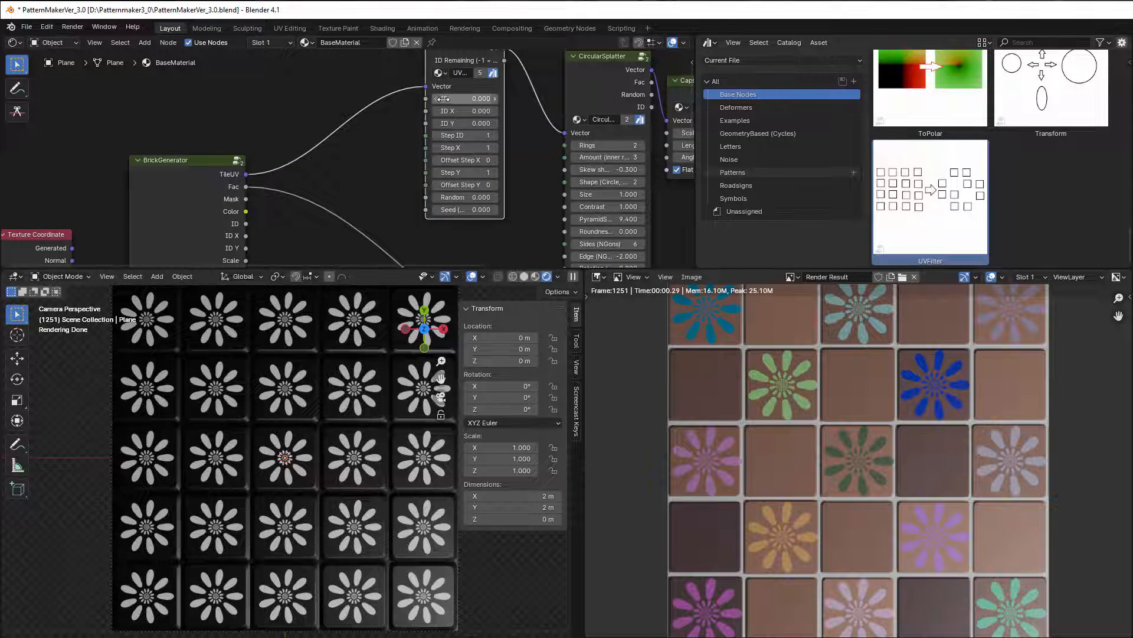
# Connect the BrickGenerator's ID, ID X and ID Y outputs to the matching UVFilter inputs, and reposition the UVFilter node
pyautogui.moveTo(246, 224); pyautogui.dragTo(429, 104)
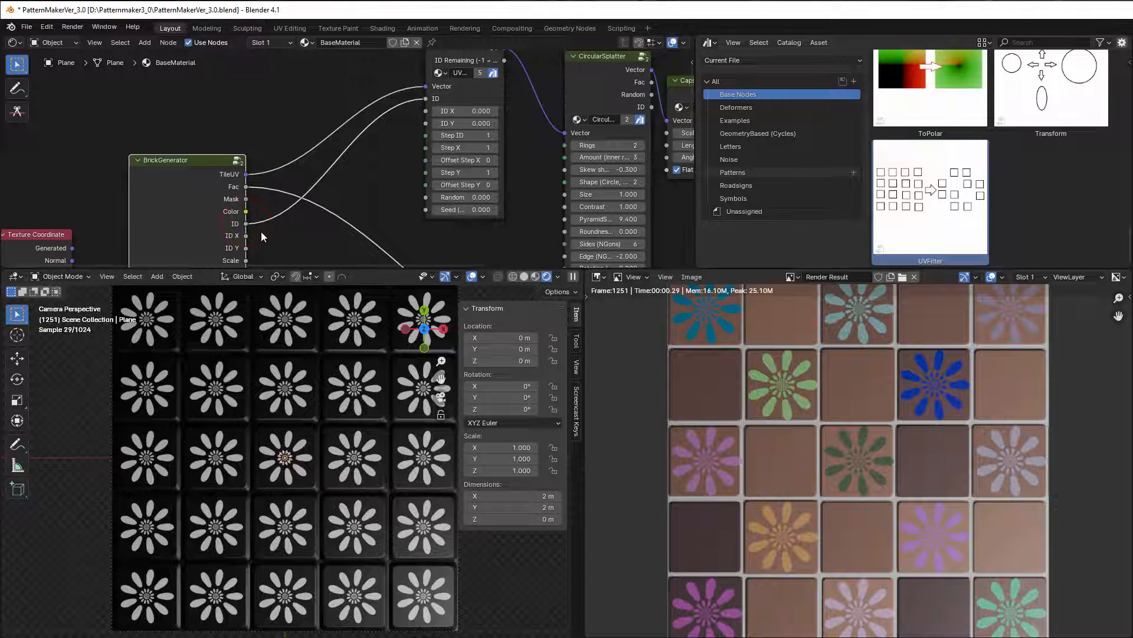
pyautogui.moveTo(245, 236); pyautogui.dragTo(426, 111)
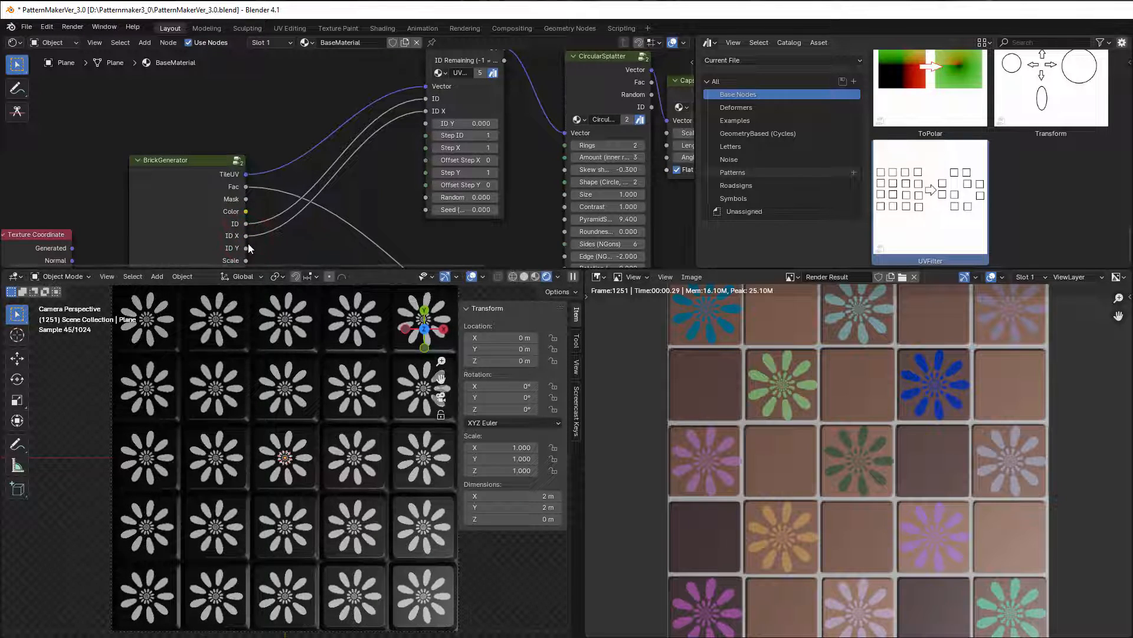
pyautogui.moveTo(246, 247); pyautogui.dragTo(420, 127)
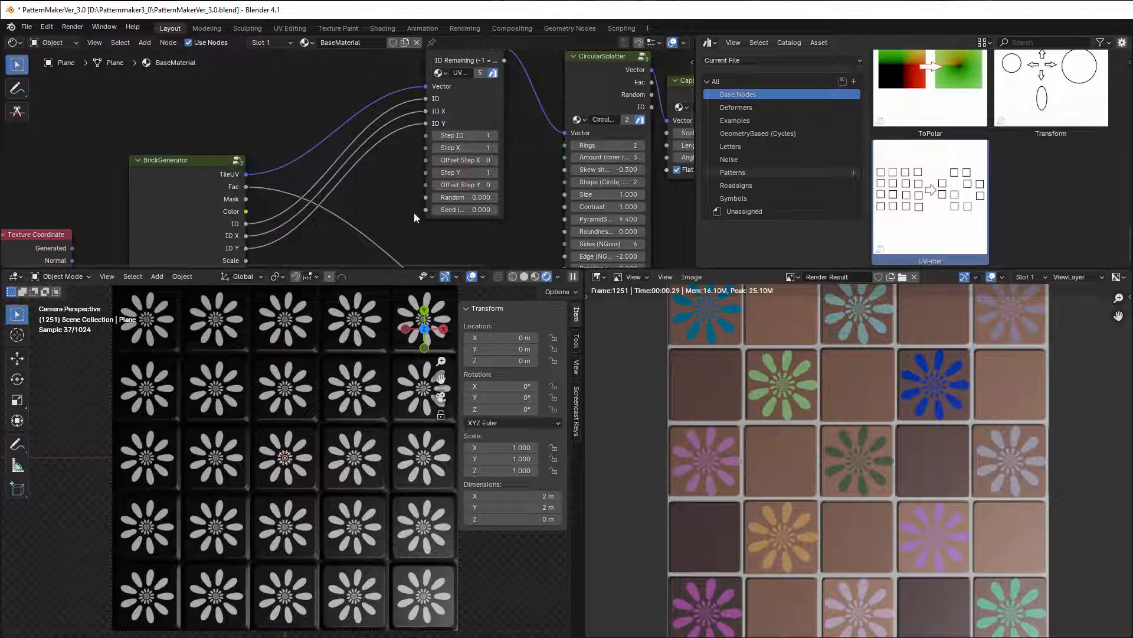
pyautogui.moveTo(470, 51); pyautogui.dragTo(420, 103, button='middle')
pyautogui.moveTo(421, 102); pyautogui.dragTo(387, 147)
pyautogui.moveTo(283, 194); pyautogui.dragTo(268, 112, button='middle')
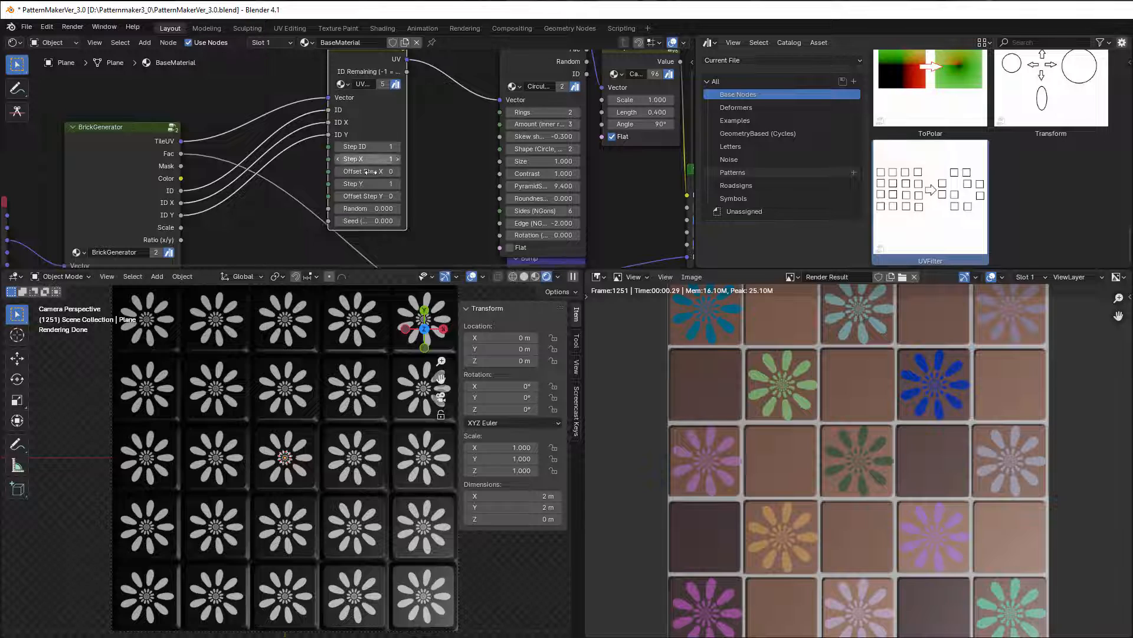
# Try Step ID values up to 4 on the UVFilter node and return it to 1
pyautogui.scroll(1, 419, 185)
pyautogui.scroll(1, 423, 185)
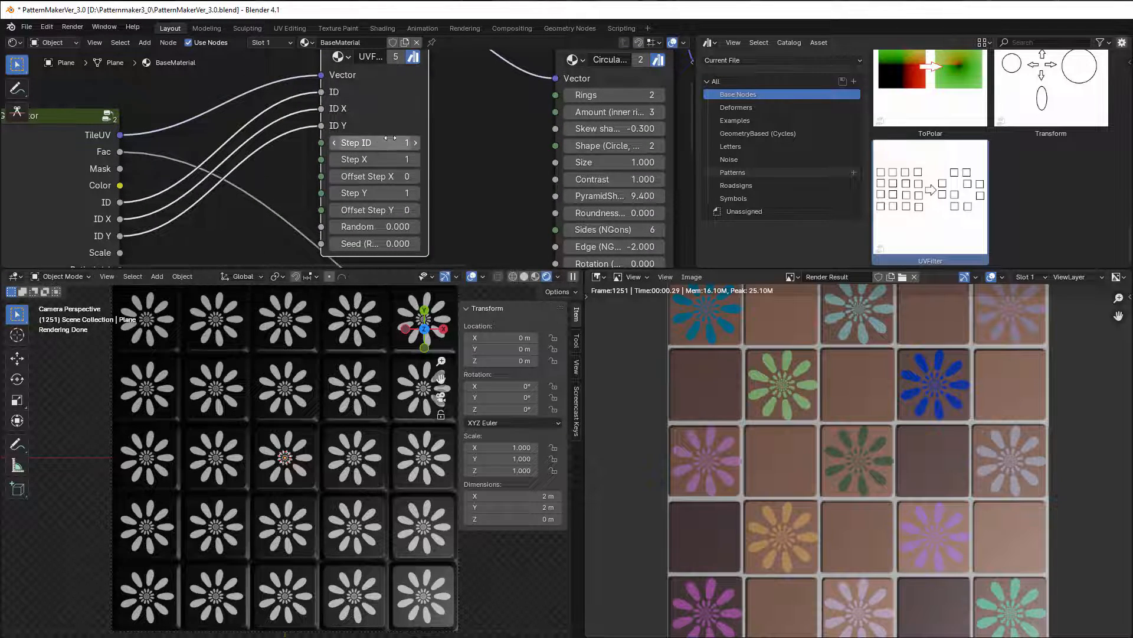
pyautogui.click(416, 143)
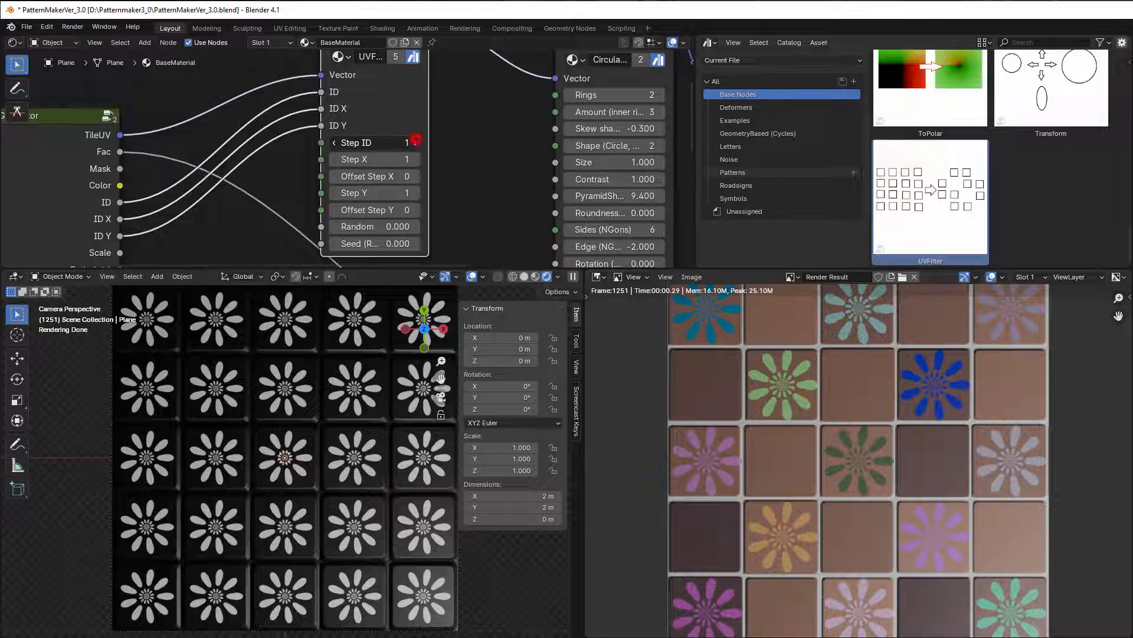
pyautogui.click(417, 143)
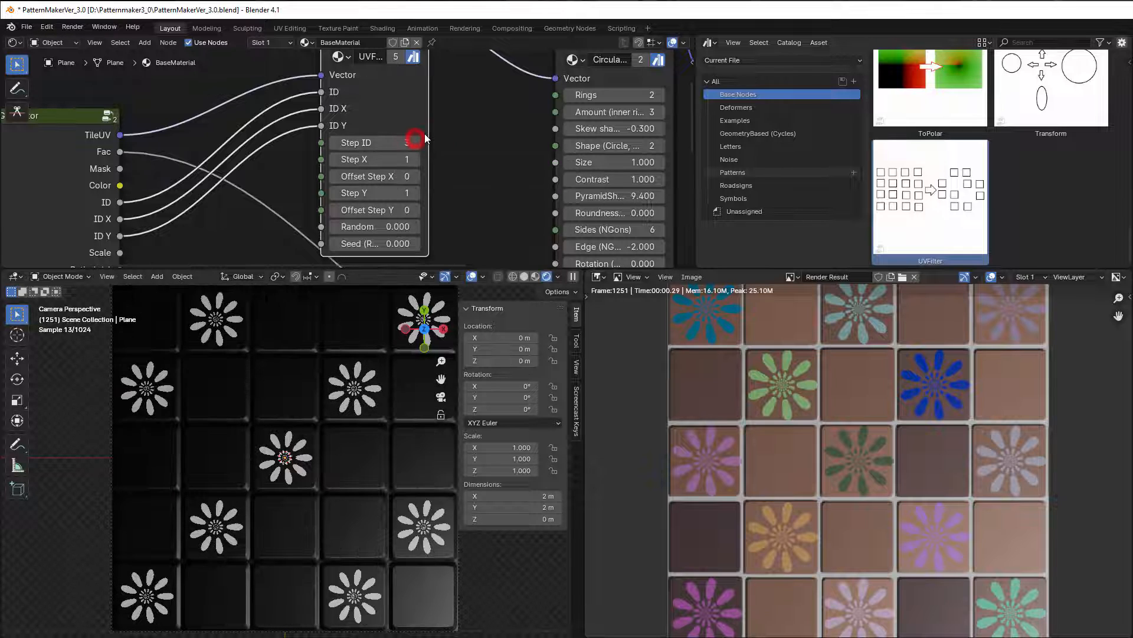
pyautogui.click(418, 143)
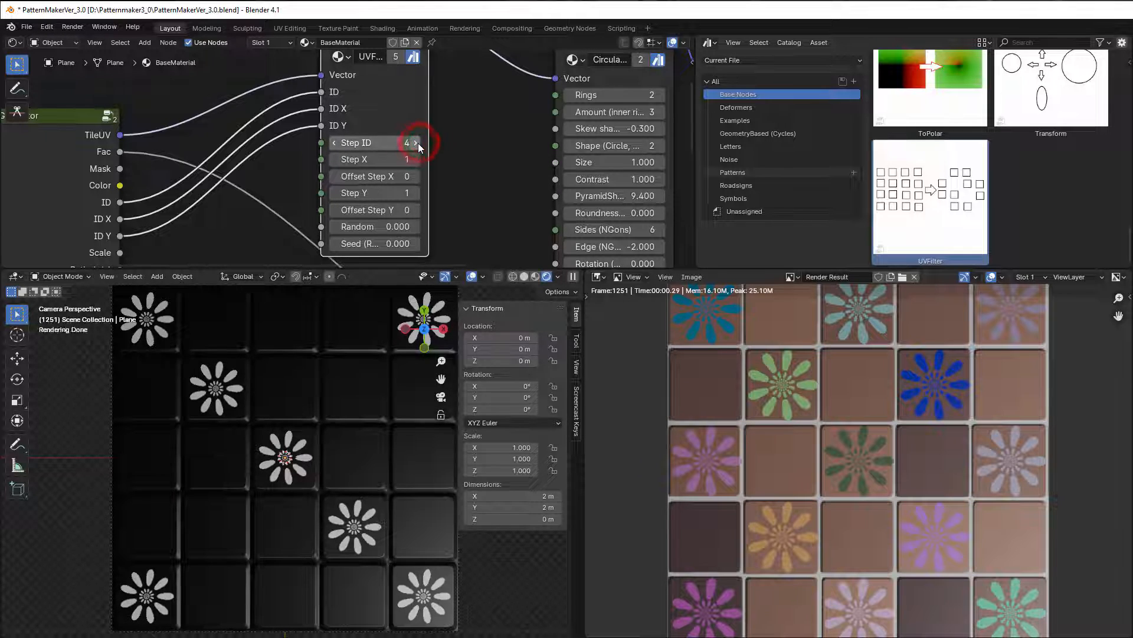
pyautogui.click(338, 143)
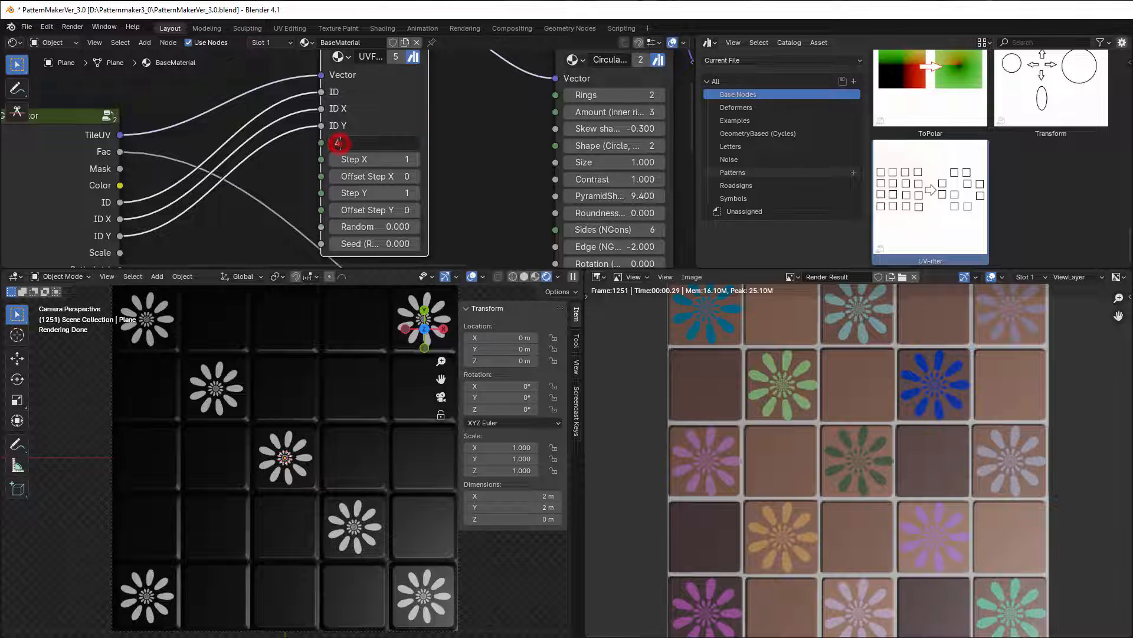
pyautogui.write('2')
pyautogui.press('Return')
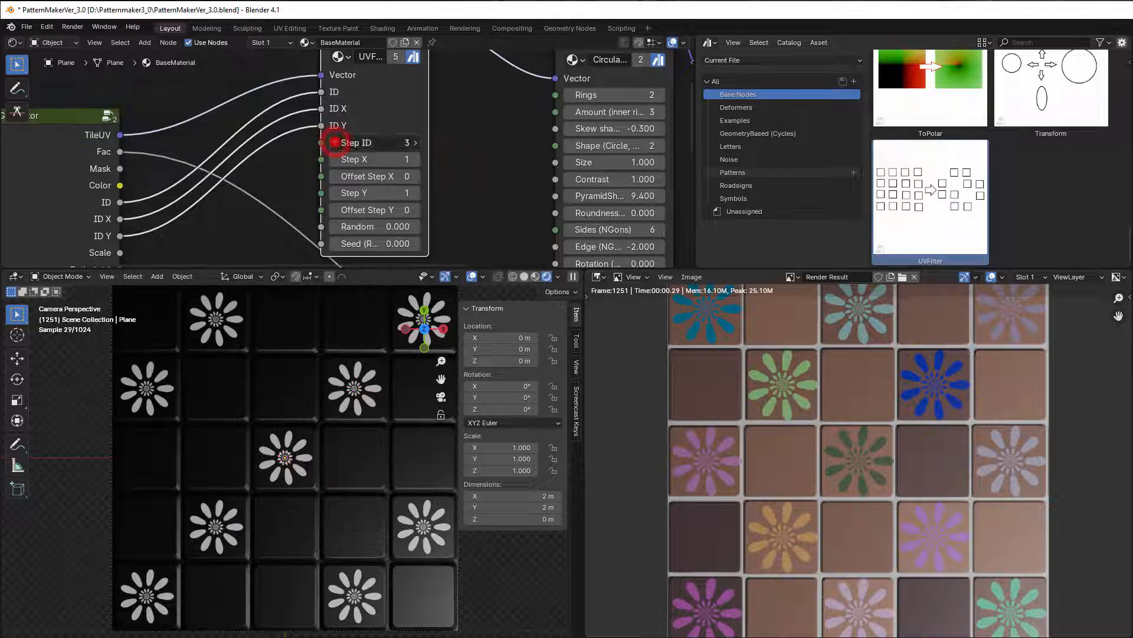
pyautogui.click(334, 142)
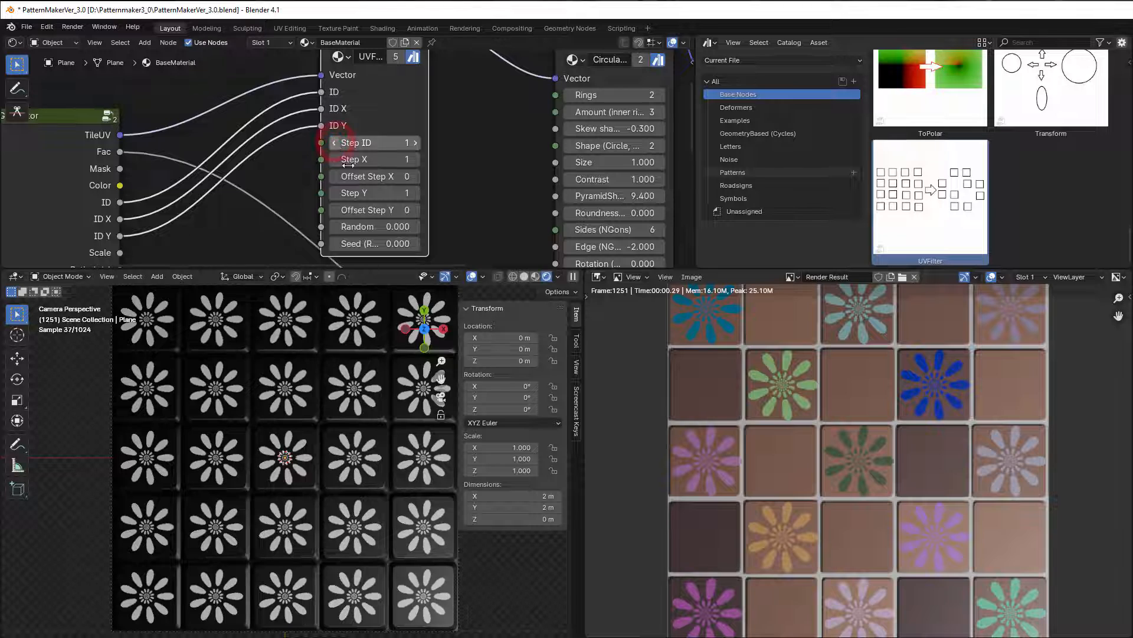
# Try Step X values of 2 and 3 on the UVFilter node and return it to 1
pyautogui.click(415, 160)
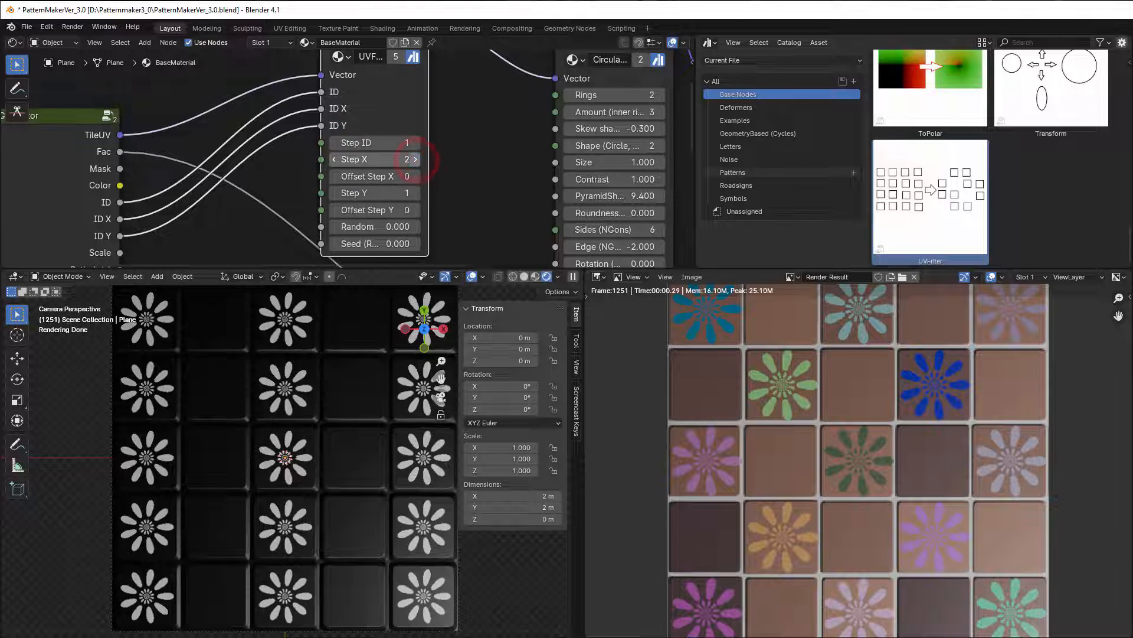
pyautogui.click(416, 160)
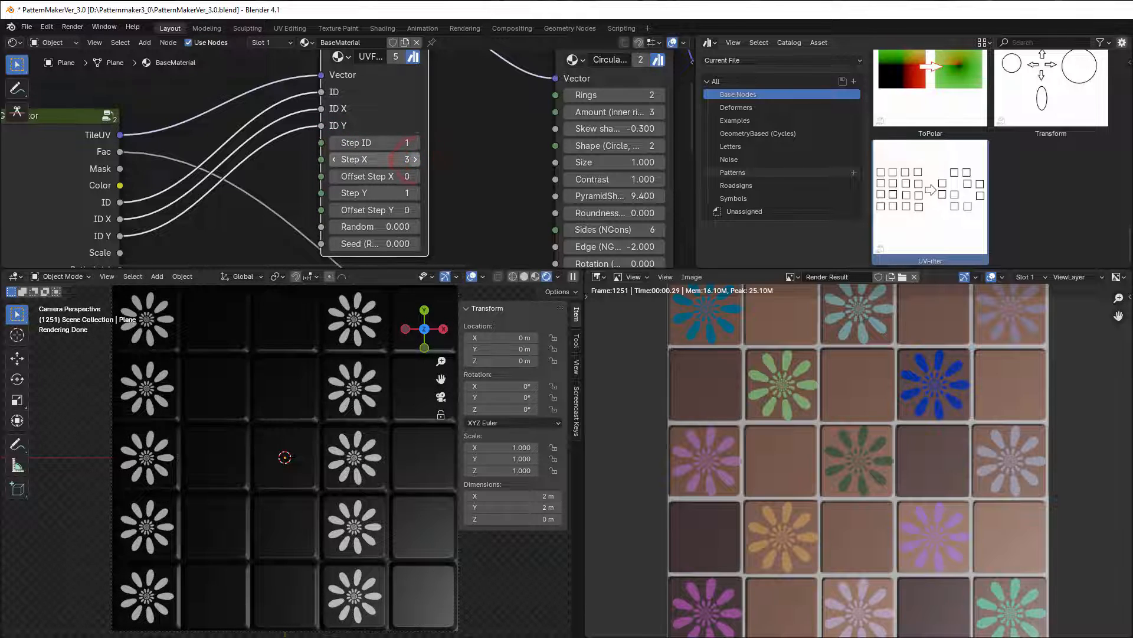
pyautogui.click(335, 160)
pyautogui.click(334, 159)
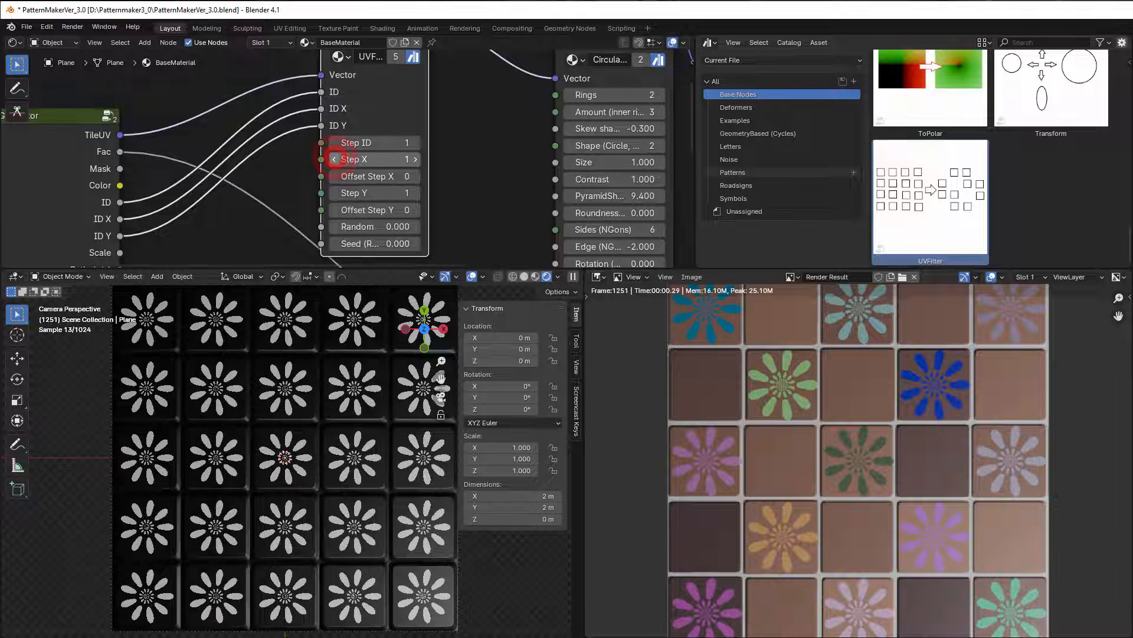
# Try Step Y values up to 3 on the UVFilter node and return it to 1
pyautogui.click(415, 193)
pyautogui.click(416, 193)
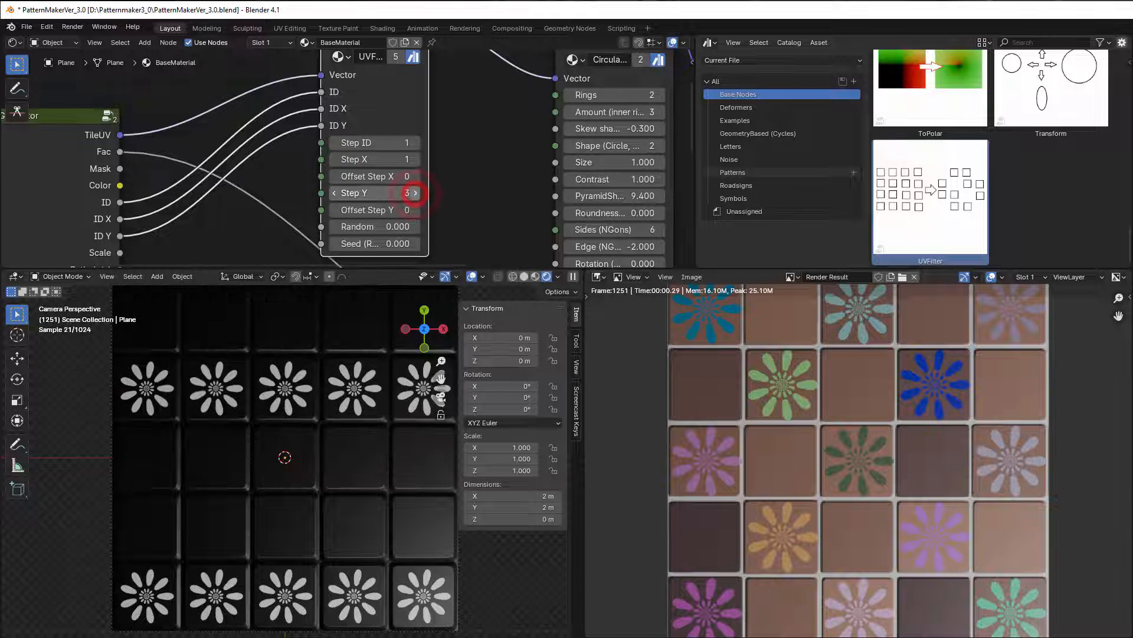
pyautogui.click(334, 193)
pyautogui.click(334, 193)
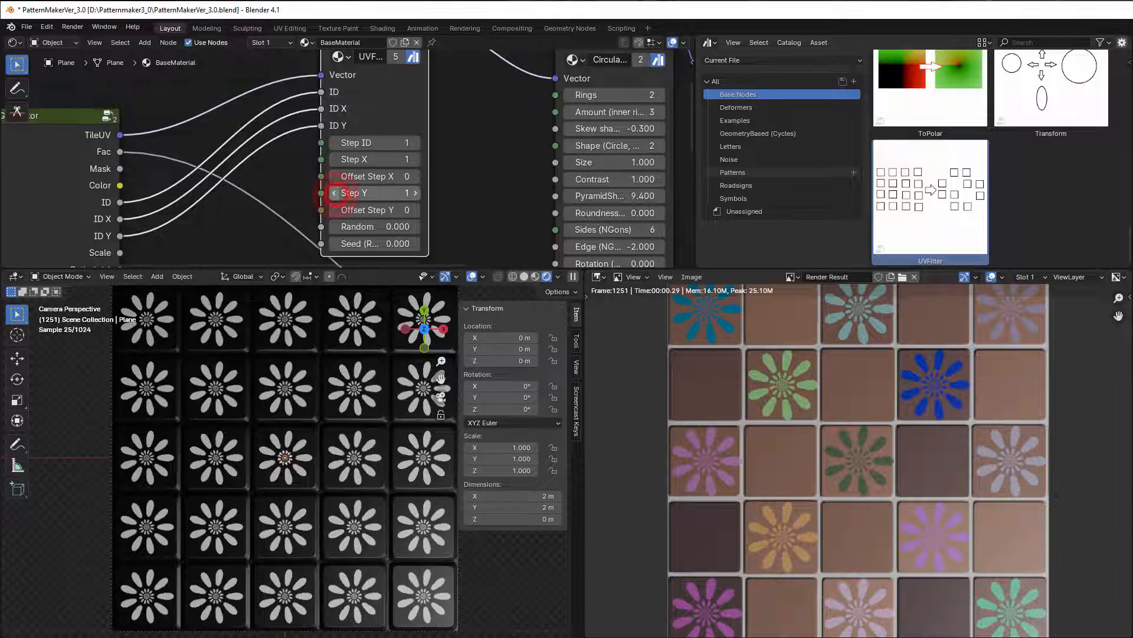
pyautogui.click(337, 194)
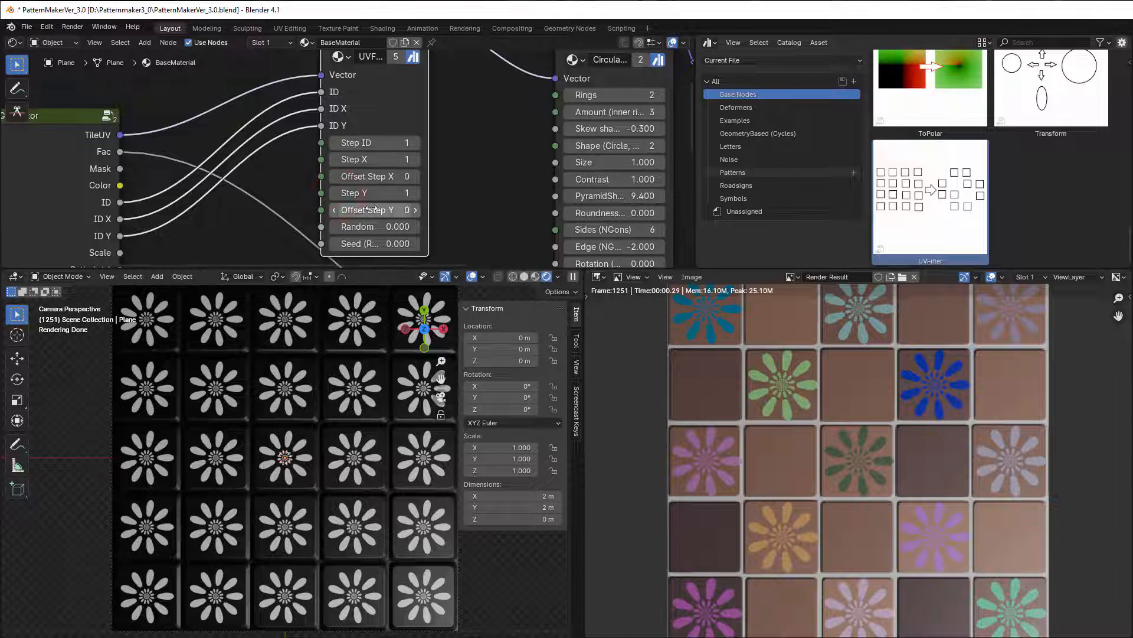
# Try a Random value of 0.400 with varying Seed values on the UVFilter node, and reset both to 0
pyautogui.moveTo(378, 226); pyautogui.dragTo(387, 243)
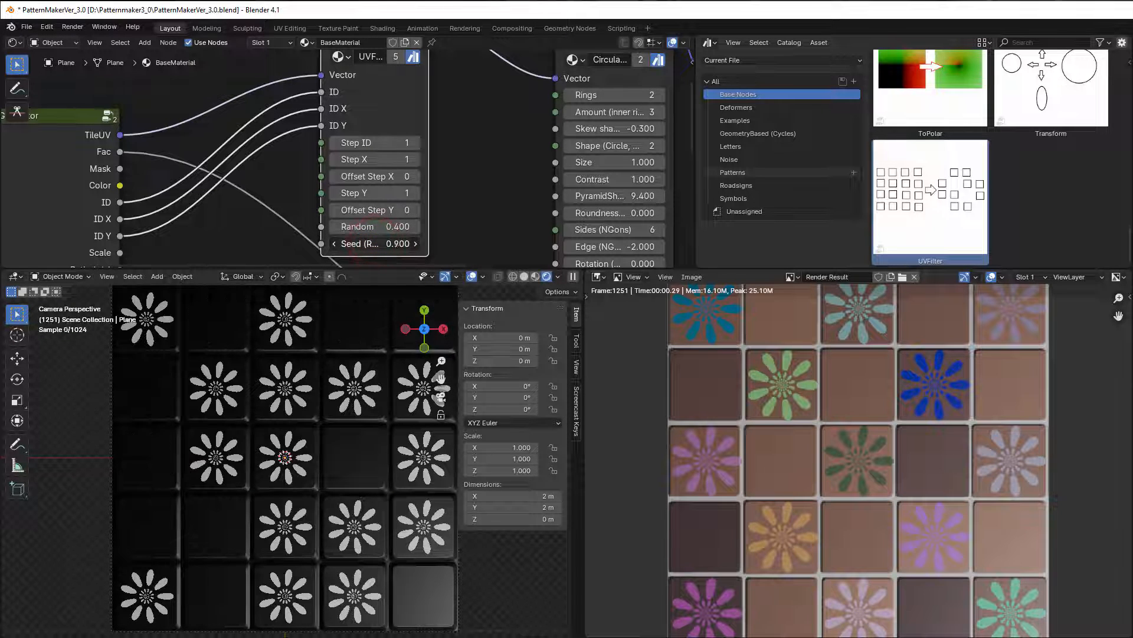
pyautogui.click(374, 242)
pyautogui.write('0')
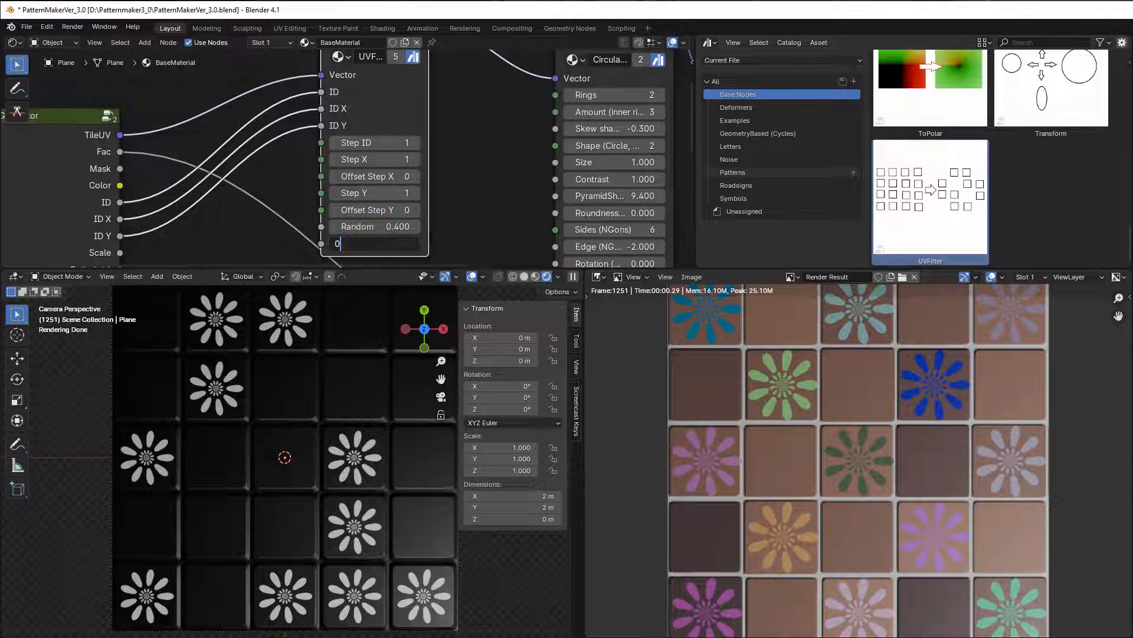
pyautogui.press('Return')
pyautogui.click(374, 227)
pyautogui.write('0')
pyautogui.press('Return')
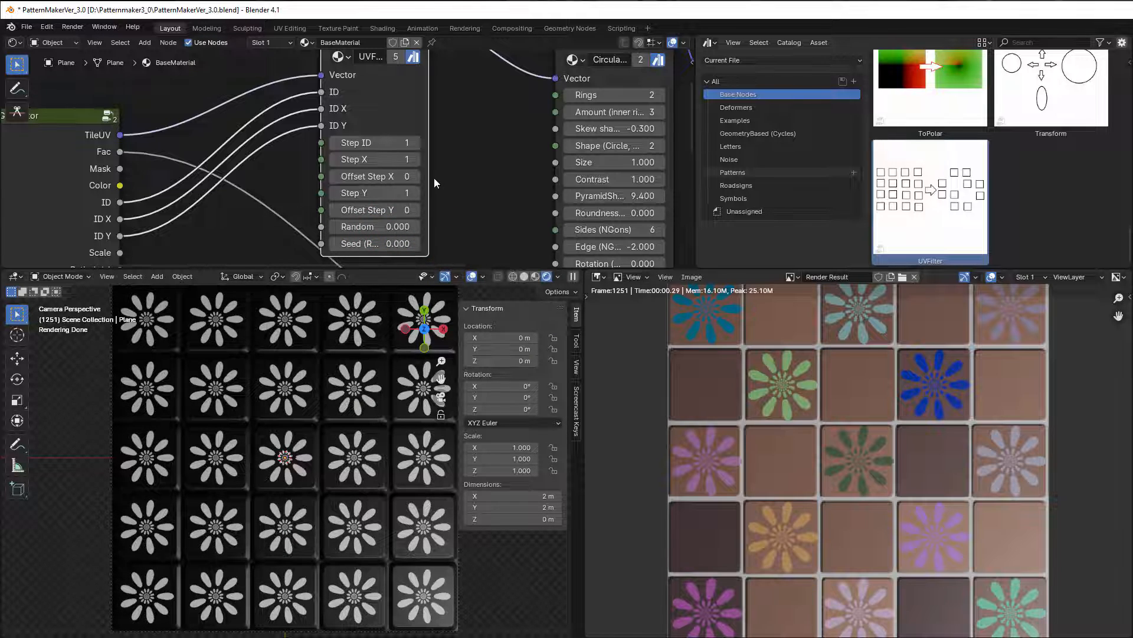
# Set the UVFilter's Step ID to 2 to place flowers on alternating tiles in a checkerboard layout
pyautogui.click(415, 147)
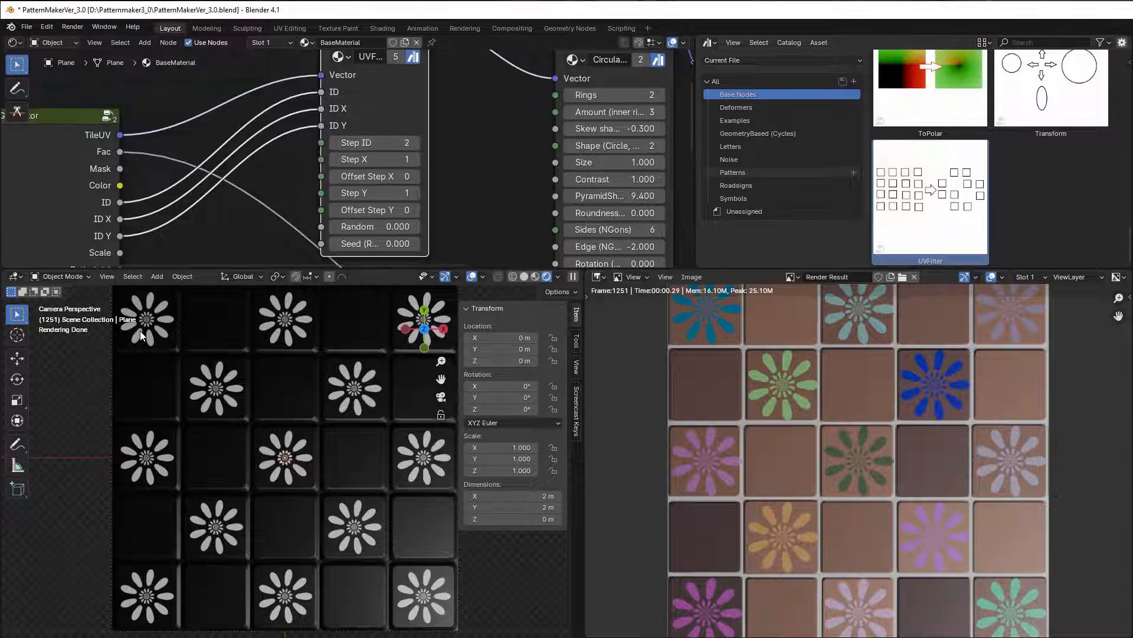
pyautogui.scroll(-3, 459, 176)
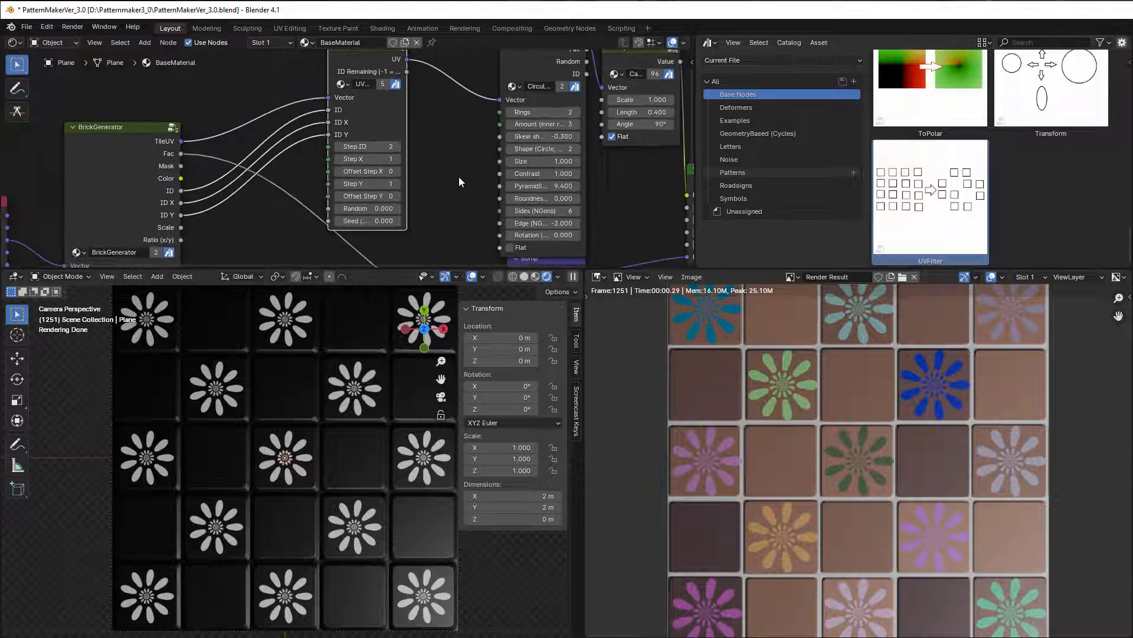
# Space out the node tree by repositioning the CircularSplatter, Capsule, Principled BSDF and Material Output nodes
pyautogui.moveTo(359, 136); pyautogui.dragTo(333, 126)
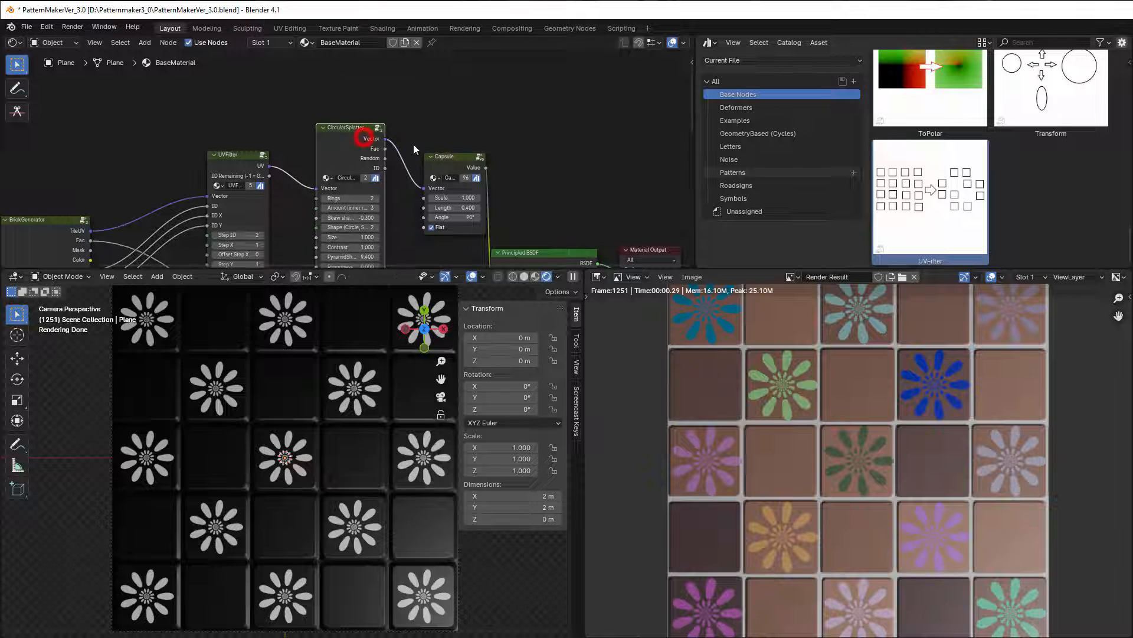
pyautogui.moveTo(455, 156); pyautogui.dragTo(442, 121)
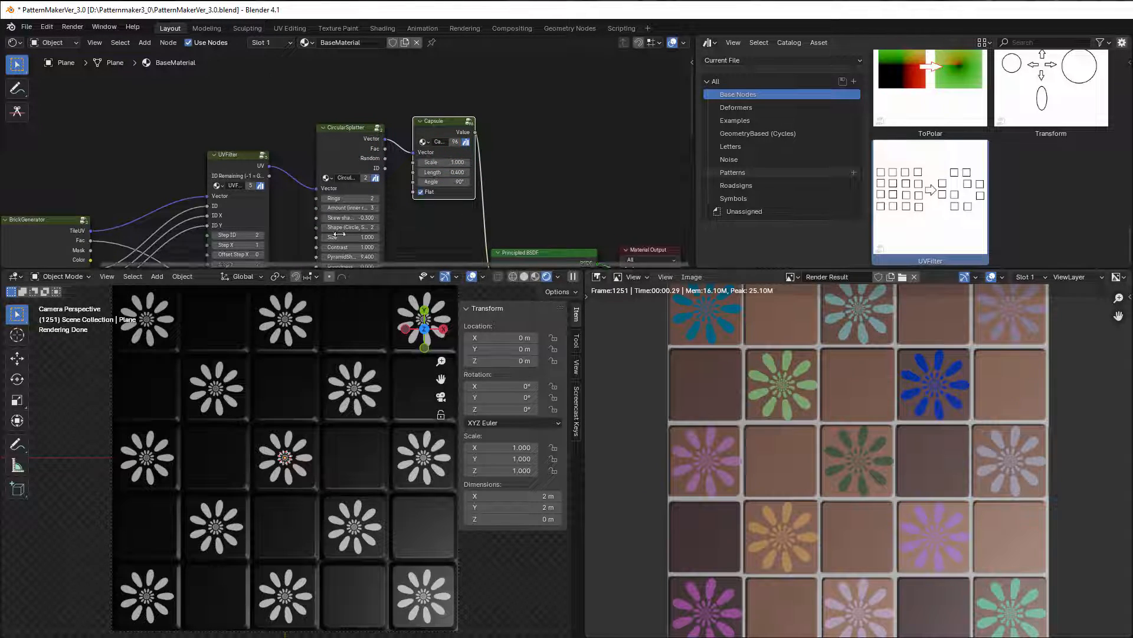
pyautogui.moveTo(308, 208); pyautogui.dragTo(225, 154, button='middle')
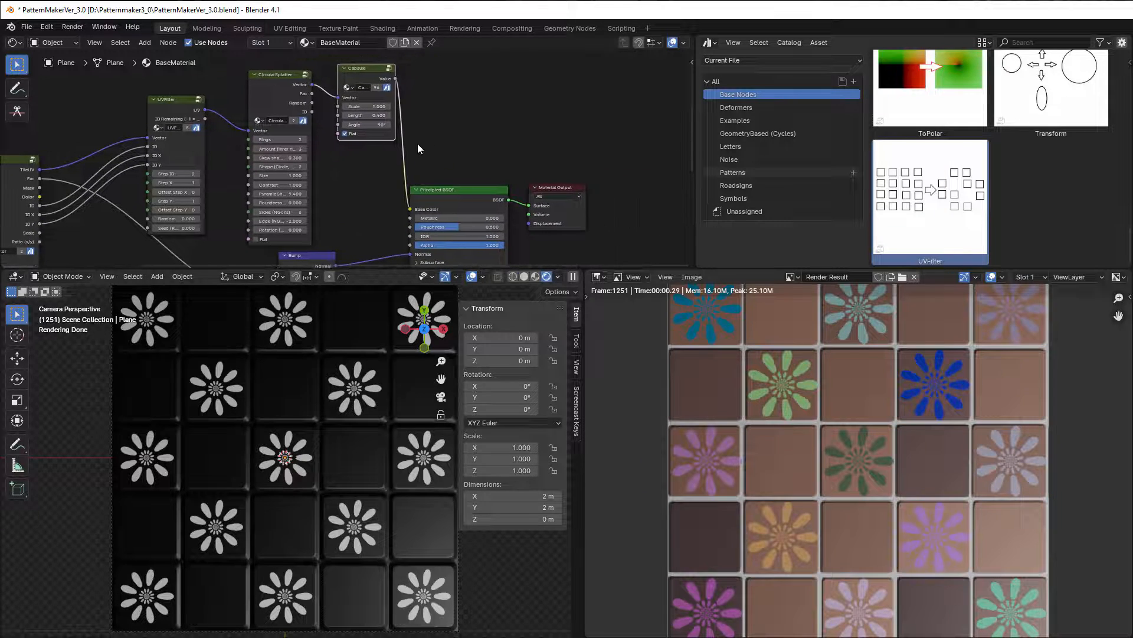
pyautogui.moveTo(452, 168); pyautogui.dragTo(536, 223)
pyautogui.moveTo(467, 195); pyautogui.dragTo(558, 198)
pyautogui.moveTo(410, 190); pyautogui.dragTo(436, 170, button='middle')
# Preview the BrickGenerator's Color directly on the Material Output's Surface, and reconnect the Principled BSDF to it
pyautogui.moveTo(66, 175); pyautogui.dragTo(649, 191)
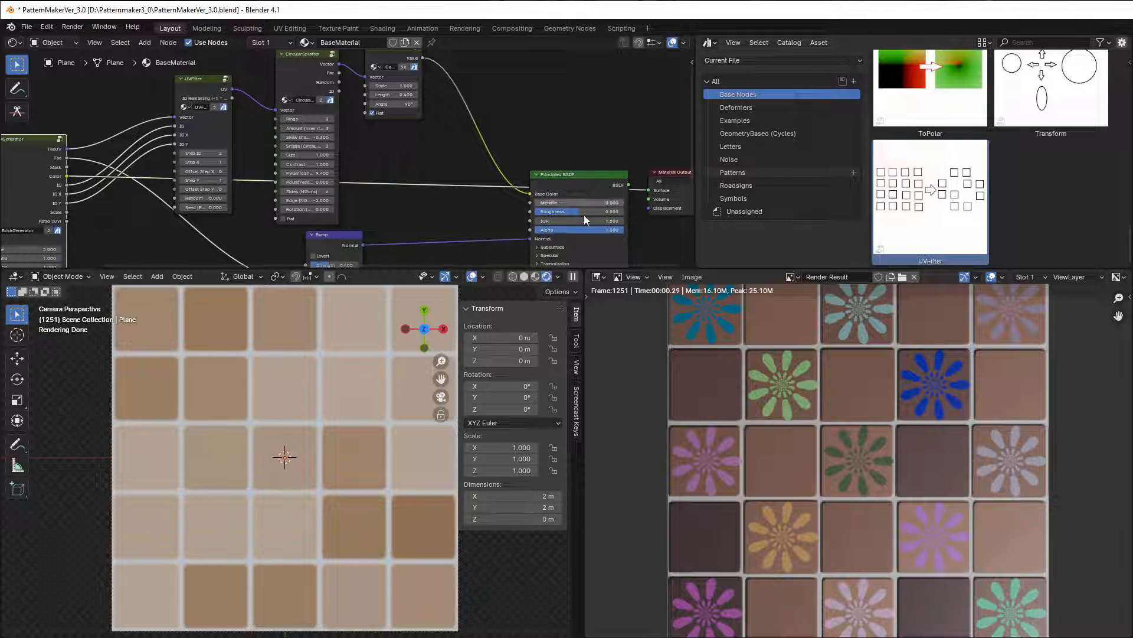
pyautogui.moveTo(627, 185); pyautogui.dragTo(649, 190)
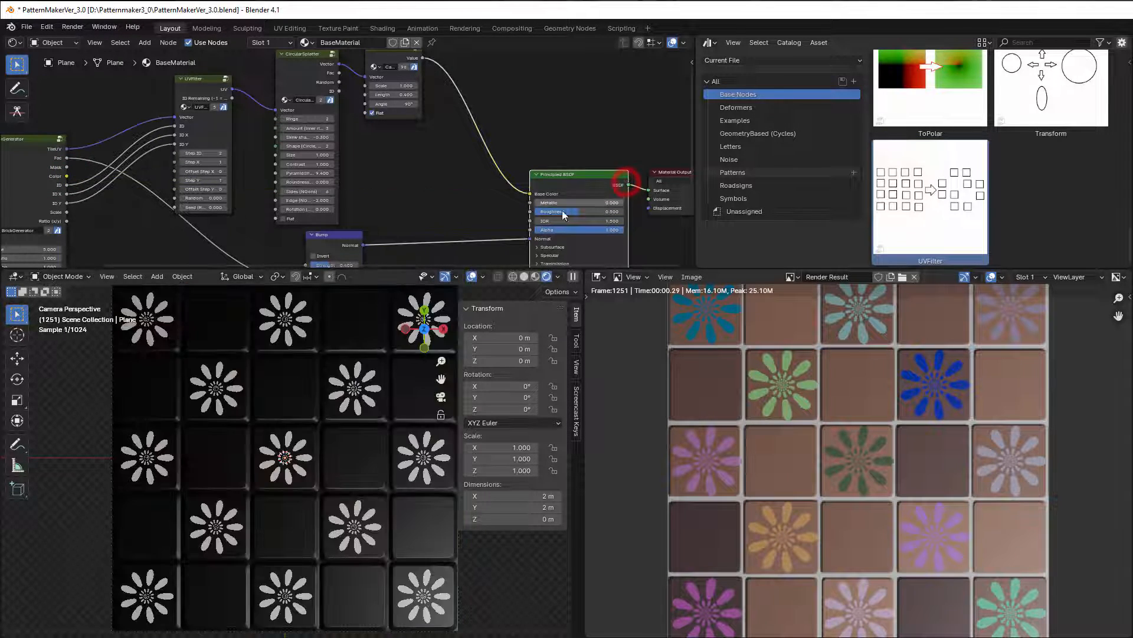
# Add a 1D White Noise Texture above the UVFilter with its W input driven by the BrickGenerator's ID
pyautogui.scroll(3, 287, 200)
pyautogui.moveTo(288, 197); pyautogui.dragTo(483, 194, button='middle')
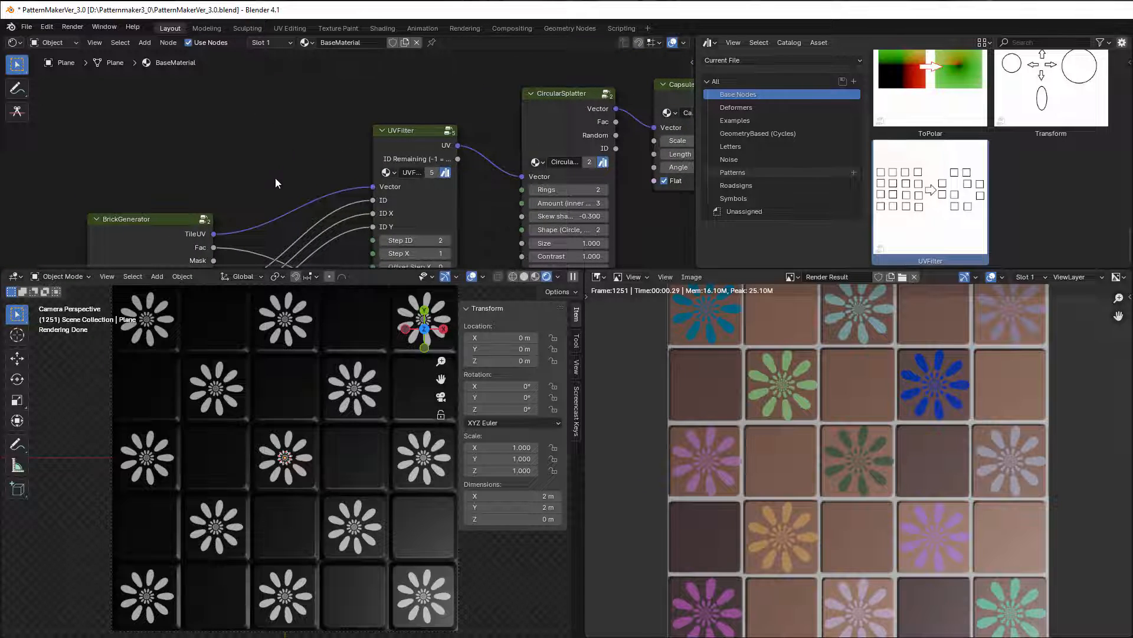
pyautogui.moveTo(275, 182); pyautogui.dragTo(225, 195, button='middle')
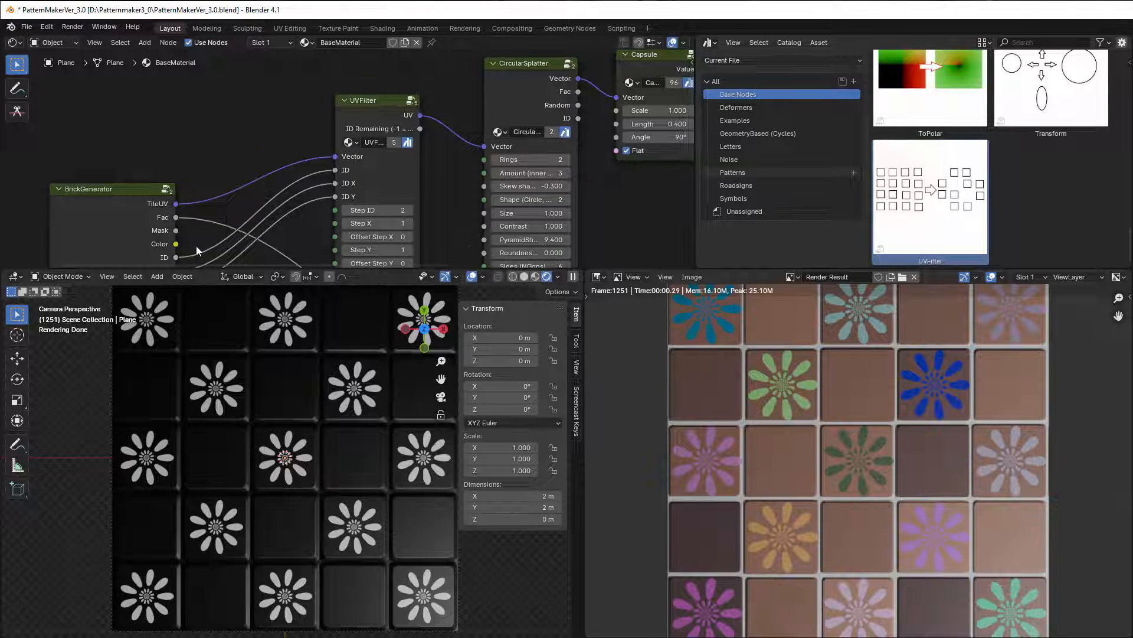
pyautogui.moveTo(176, 258); pyautogui.dragTo(256, 90)
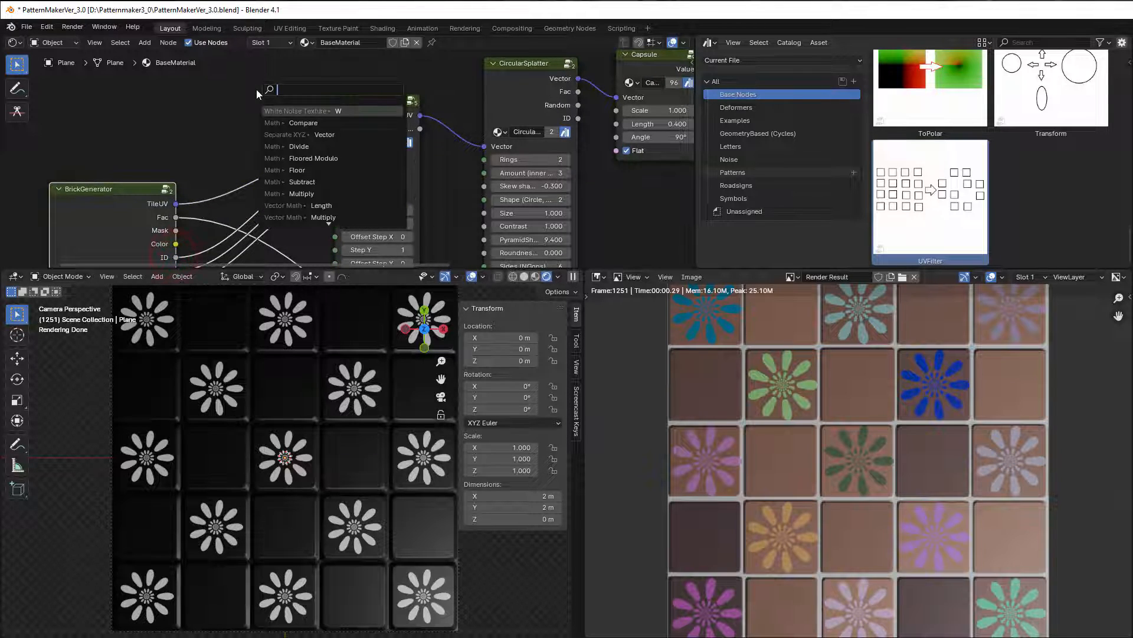
pyautogui.write('whi')
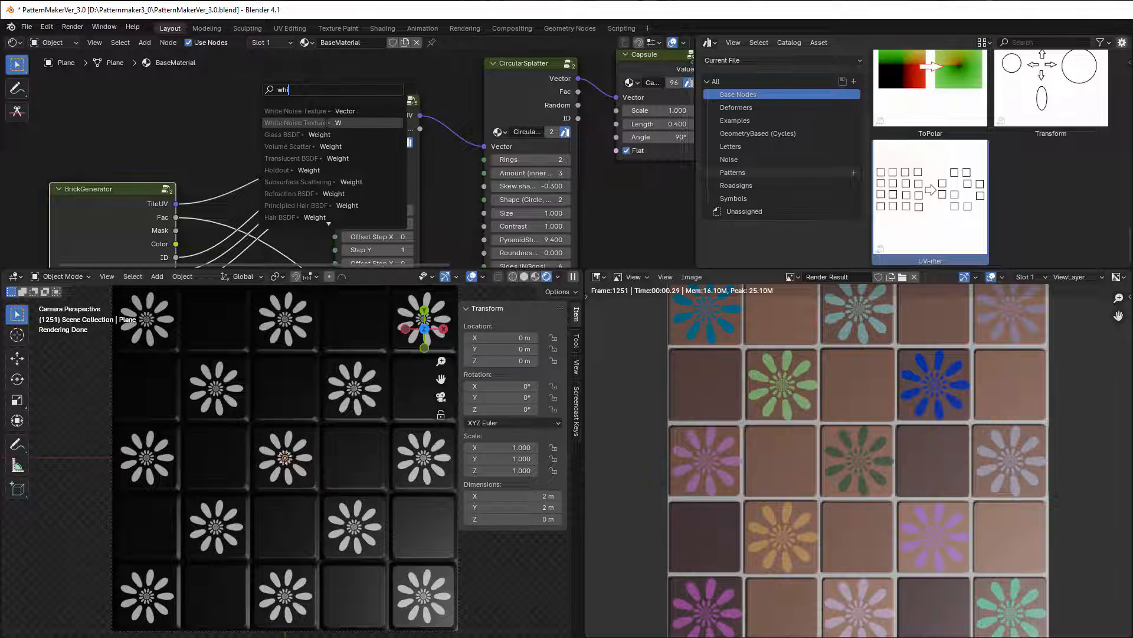
pyautogui.click(330, 123)
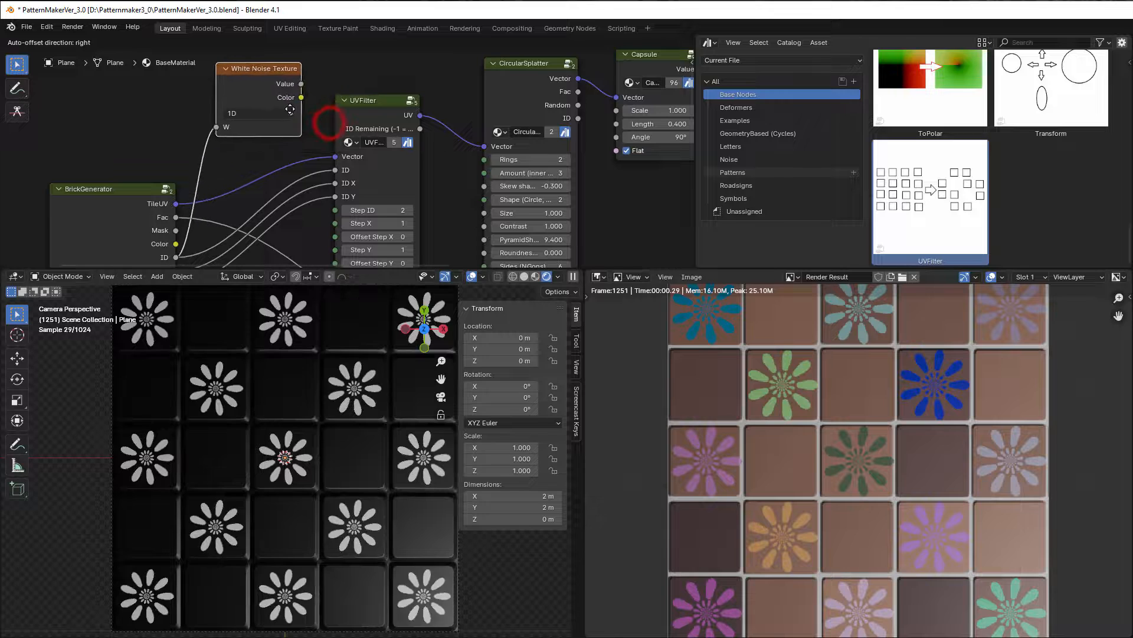
pyautogui.click(289, 110)
# Preview the White Noise Texture's Color in the Principled BSDF's Base Color to see a random color per tile
pyautogui.scroll(-5, 346, 138)
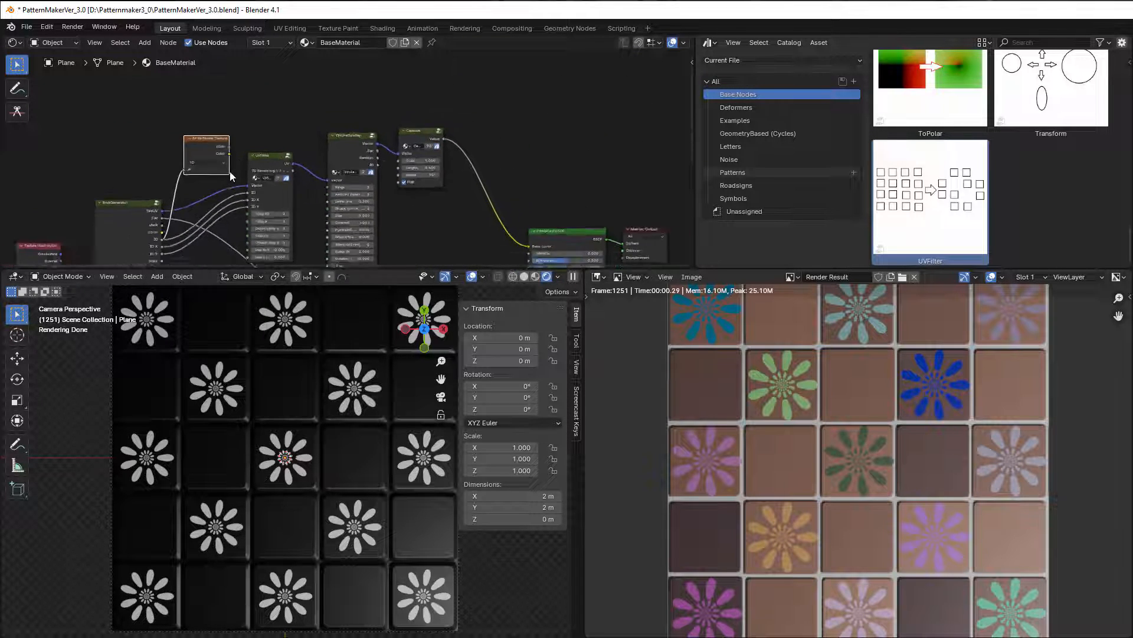
pyautogui.moveTo(210, 115); pyautogui.dragTo(484, 201)
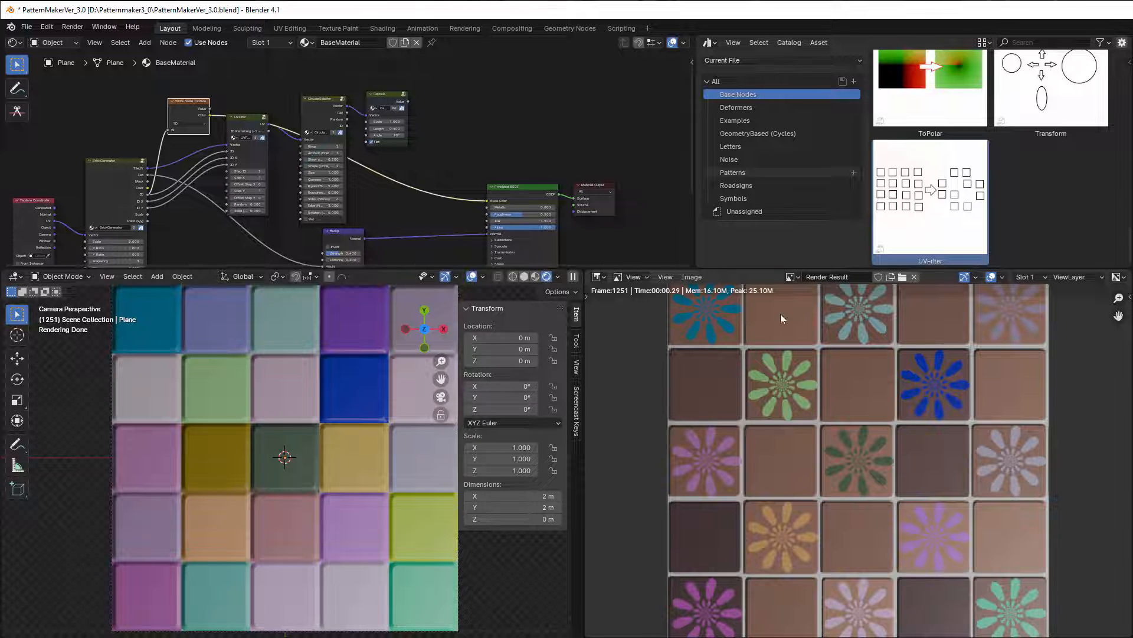
# Reposition the Capsule and White Noise Texture nodes and add a Mix Color node beside the Capsule
pyautogui.scroll(2, 448, 131)
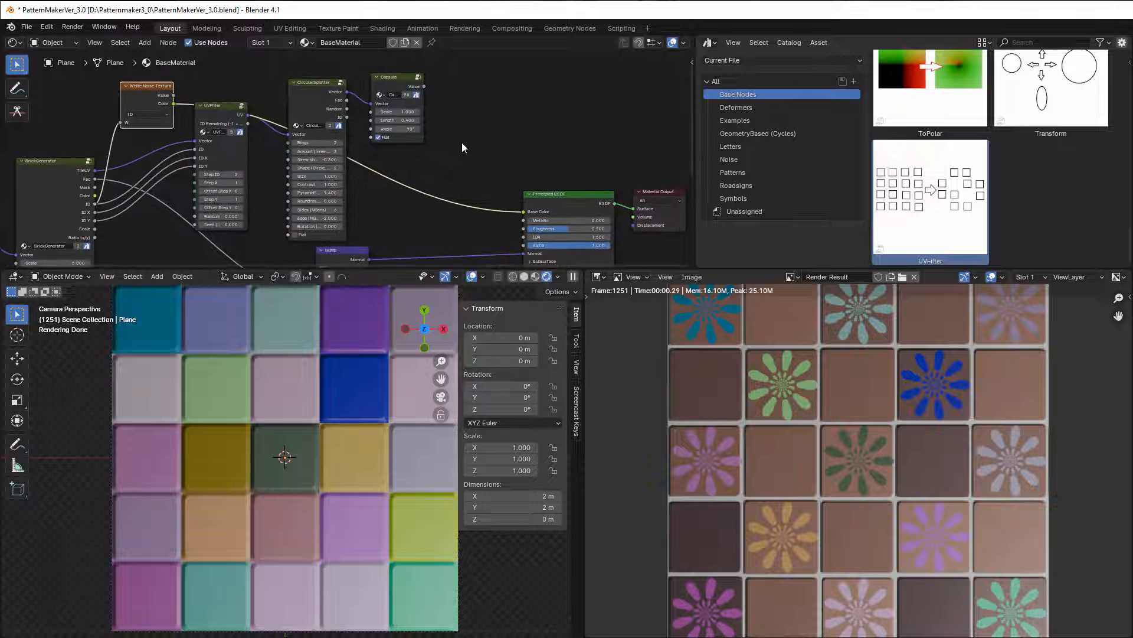
pyautogui.moveTo(461, 143); pyautogui.dragTo(429, 253, button='middle')
pyautogui.moveTo(372, 176); pyautogui.dragTo(366, 163)
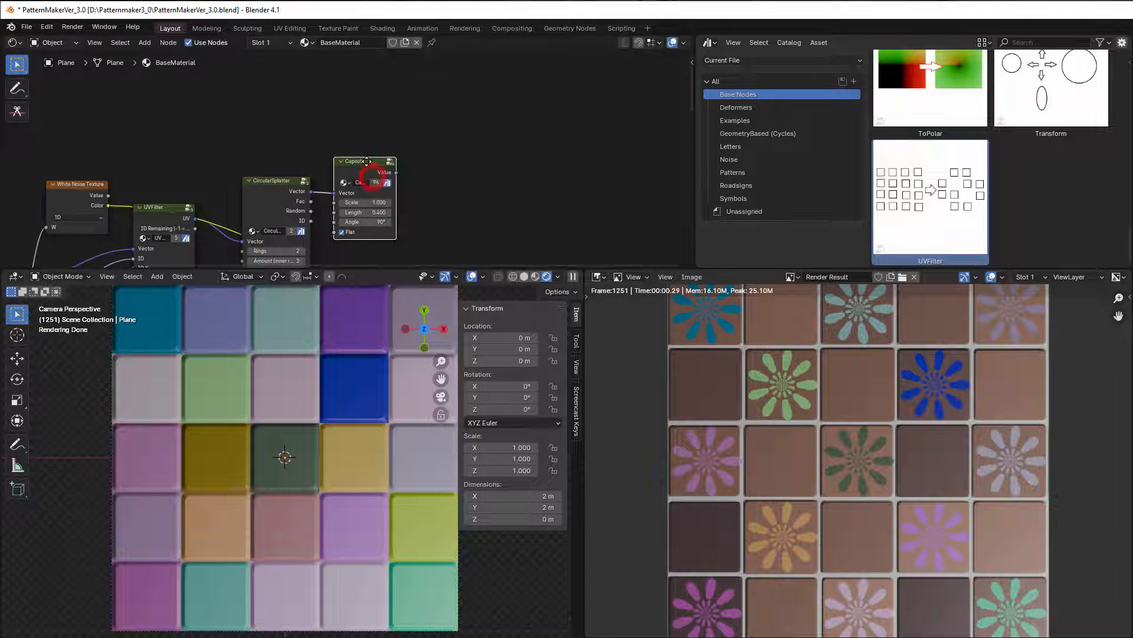
pyautogui.moveTo(80, 188); pyautogui.dragTo(186, 77)
pyautogui.moveTo(481, 171); pyautogui.dragTo(394, 162, button='middle')
pyautogui.hotkey('shift', 'a')
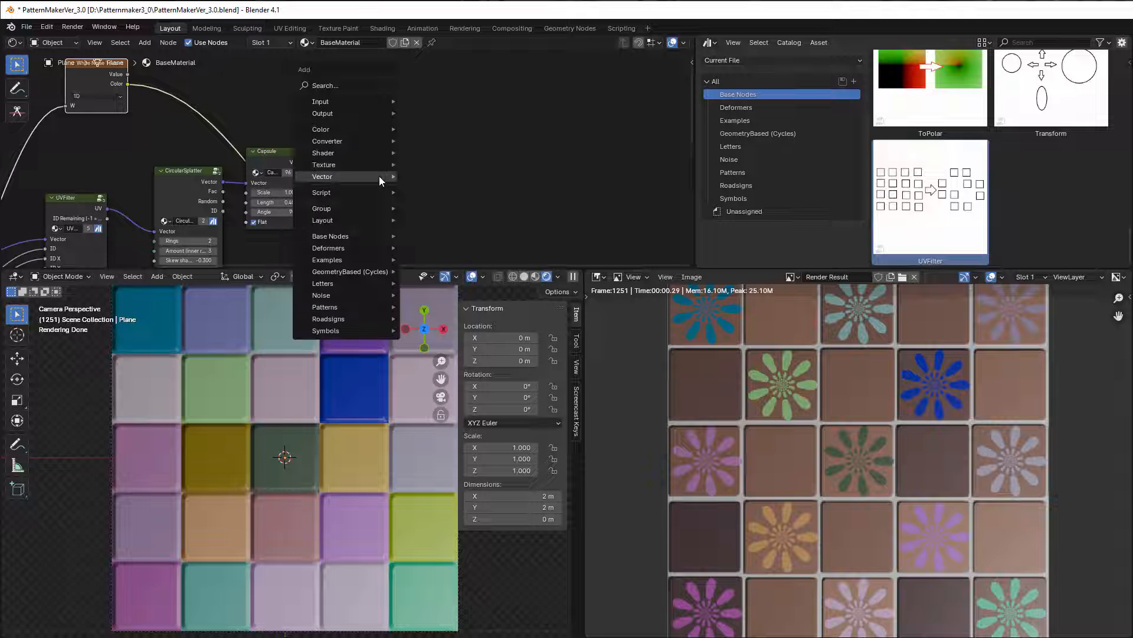
pyautogui.moveTo(398, 136)
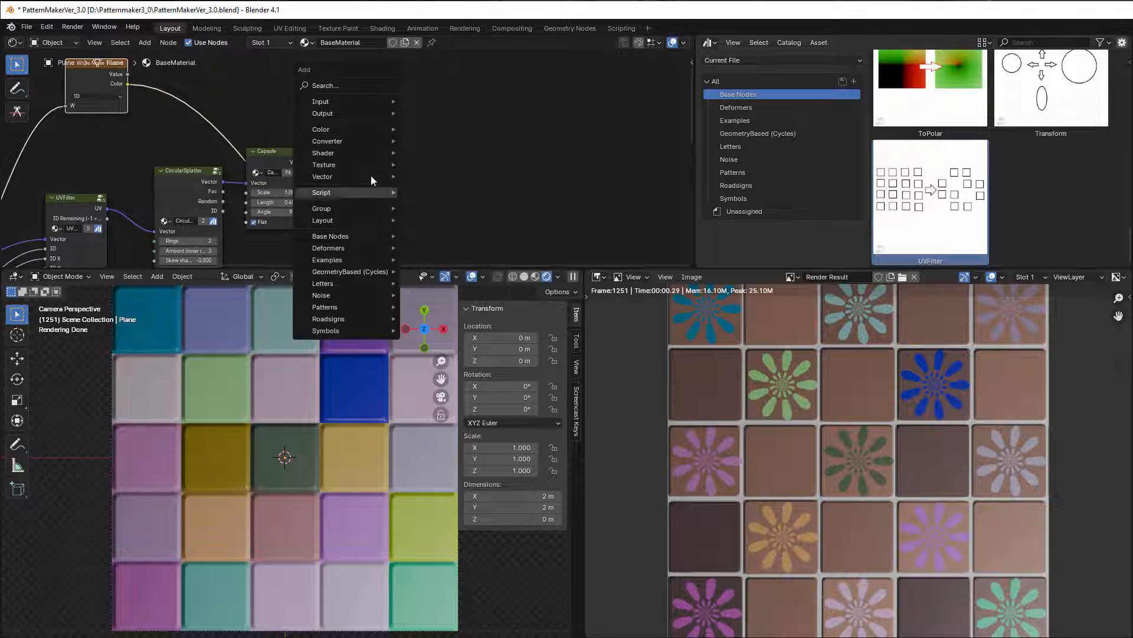
pyautogui.moveTo(329, 129)
pyautogui.click(449, 187)
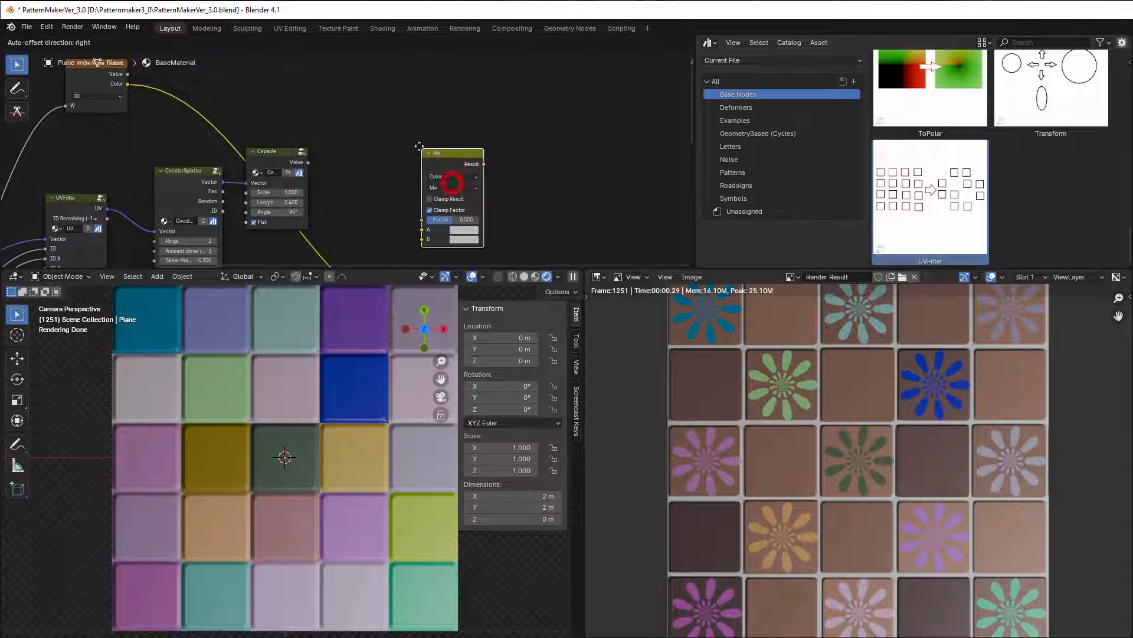
pyautogui.click(397, 119)
# Connect the Capsule's Value to the Mix node's Factor and the White Noise Texture's Value to its B input
pyautogui.scroll(1, 371, 210)
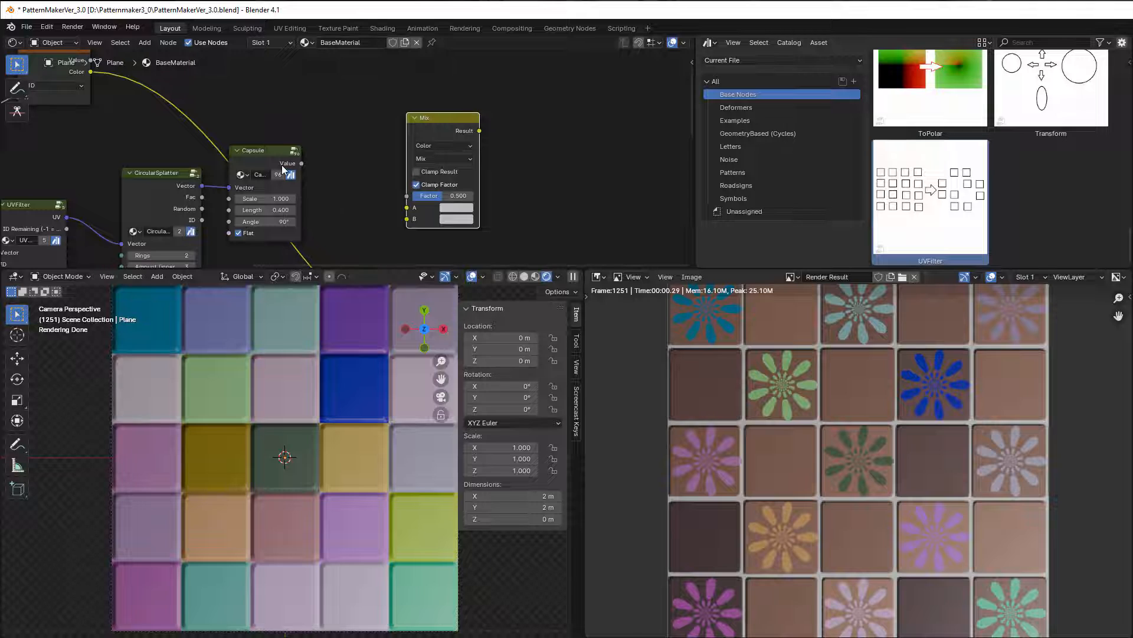
pyautogui.moveTo(301, 163); pyautogui.dragTo(396, 193)
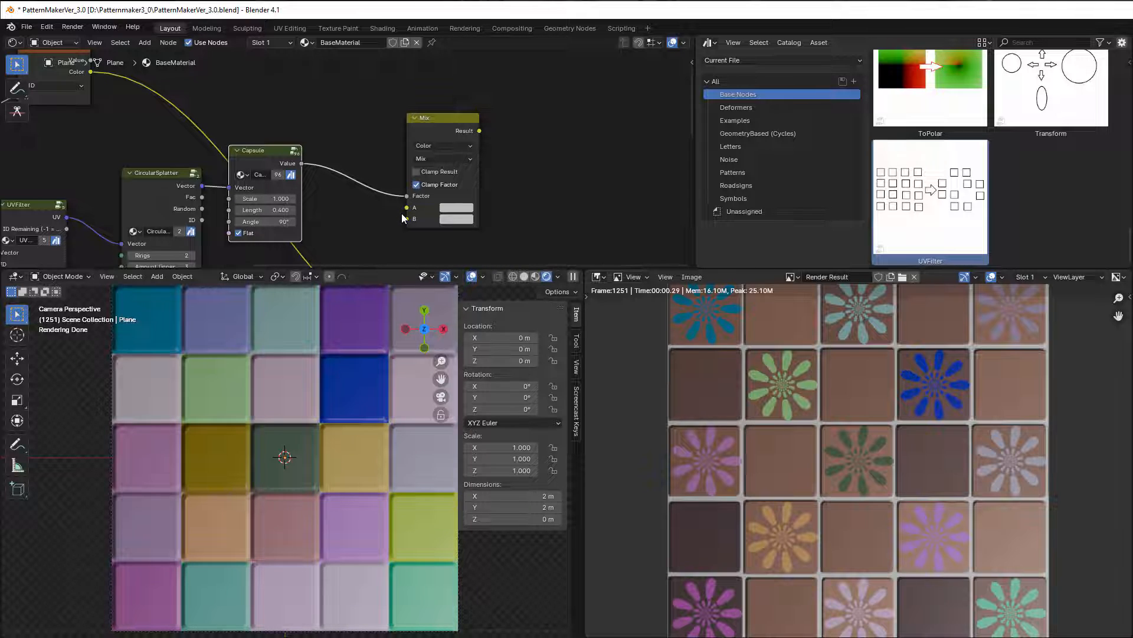
pyautogui.scroll(-1, 341, 180)
pyautogui.moveTo(341, 179); pyautogui.dragTo(357, 214, button='middle')
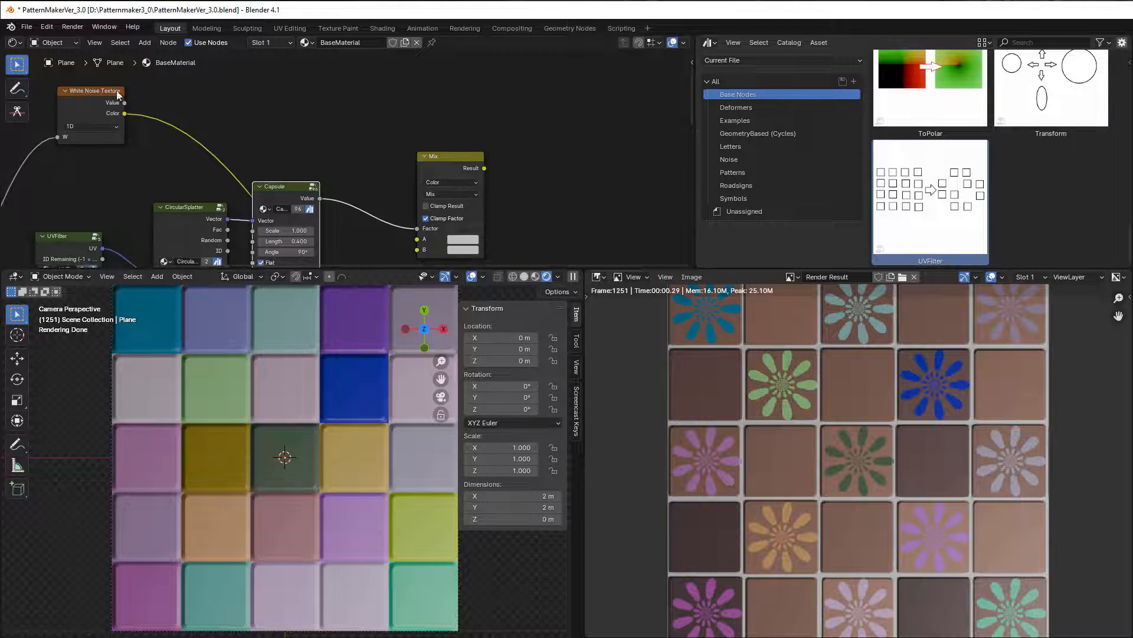
pyautogui.moveTo(78, 107); pyautogui.dragTo(214, 114)
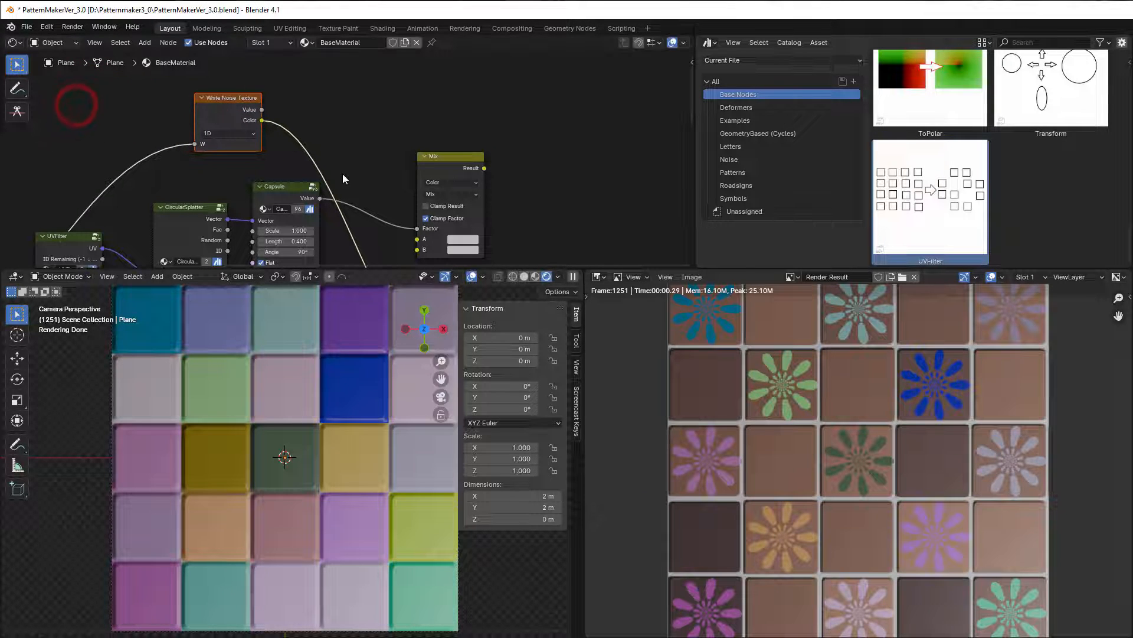
pyautogui.moveTo(343, 178); pyautogui.dragTo(289, 152, button='middle')
pyautogui.moveTo(194, 81); pyautogui.dragTo(352, 210)
# Connect the Mix Result to the Principled BSDF's Base Color and move the shader and output nodes farther along
pyautogui.scroll(-2, 513, 219)
pyautogui.moveTo(514, 219); pyautogui.dragTo(434, 143, button='middle')
pyautogui.scroll(-1, 413, 135)
pyautogui.moveTo(361, 82); pyautogui.dragTo(334, 244)
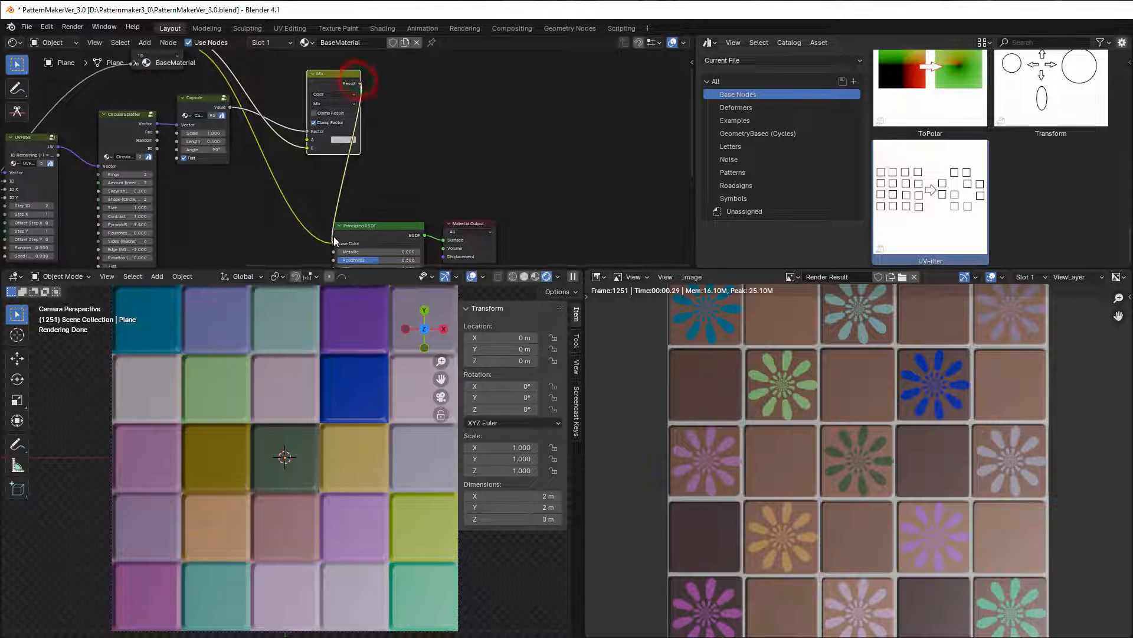
pyautogui.moveTo(400, 186); pyautogui.dragTo(488, 263)
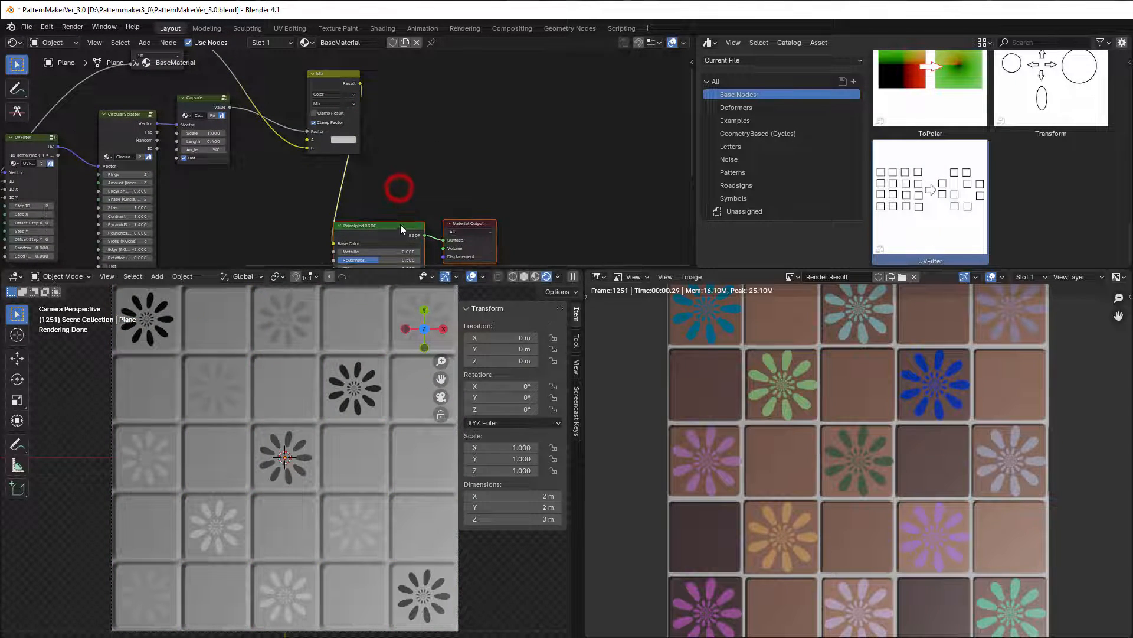
pyautogui.moveTo(380, 230); pyautogui.dragTo(489, 223)
# Replace the Mix node's B input with the White Noise Texture's Color output to color each flower randomly
pyautogui.moveTo(343, 202); pyautogui.dragTo(420, 255, button='middle')
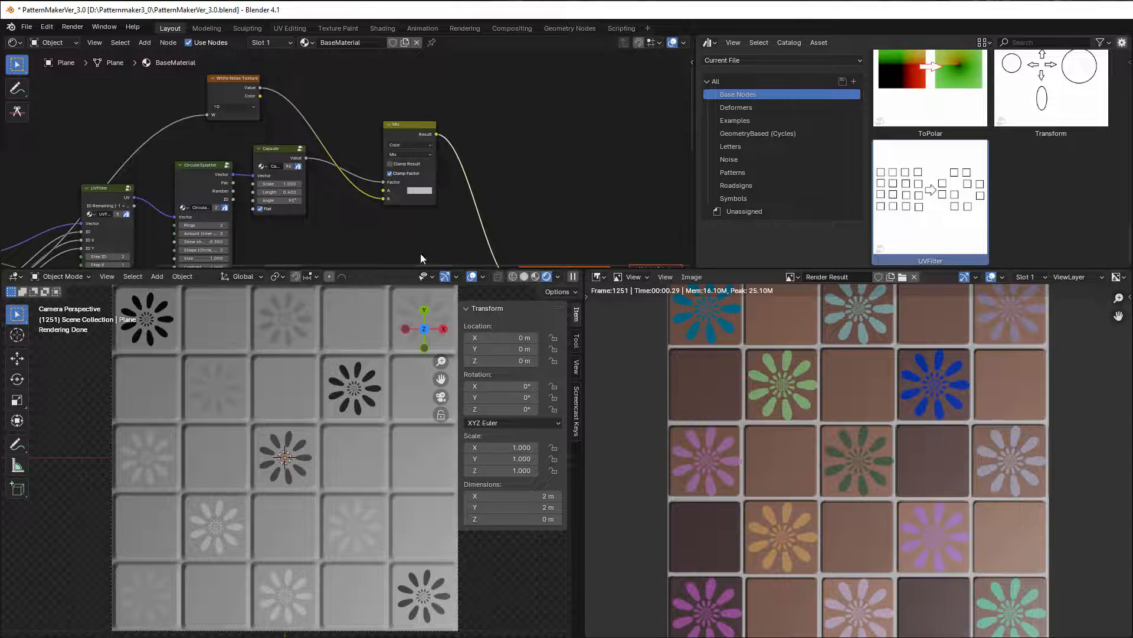
pyautogui.scroll(5, 305, 165)
pyautogui.scroll(3, 192, 69)
pyautogui.moveTo(257, 103); pyautogui.dragTo(378, 157, button='middle')
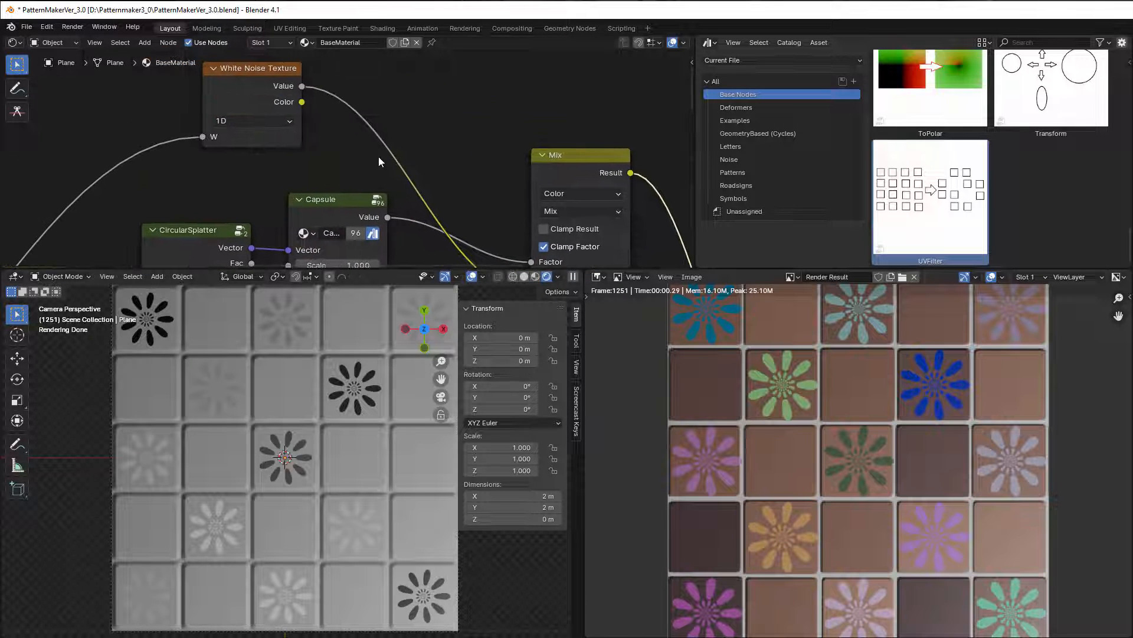
pyautogui.moveTo(295, 112); pyautogui.dragTo(256, 74, button='middle')
pyautogui.moveTo(262, 62); pyautogui.dragTo(491, 254)
pyautogui.moveTo(491, 256); pyautogui.dragTo(489, 208, button='middle')
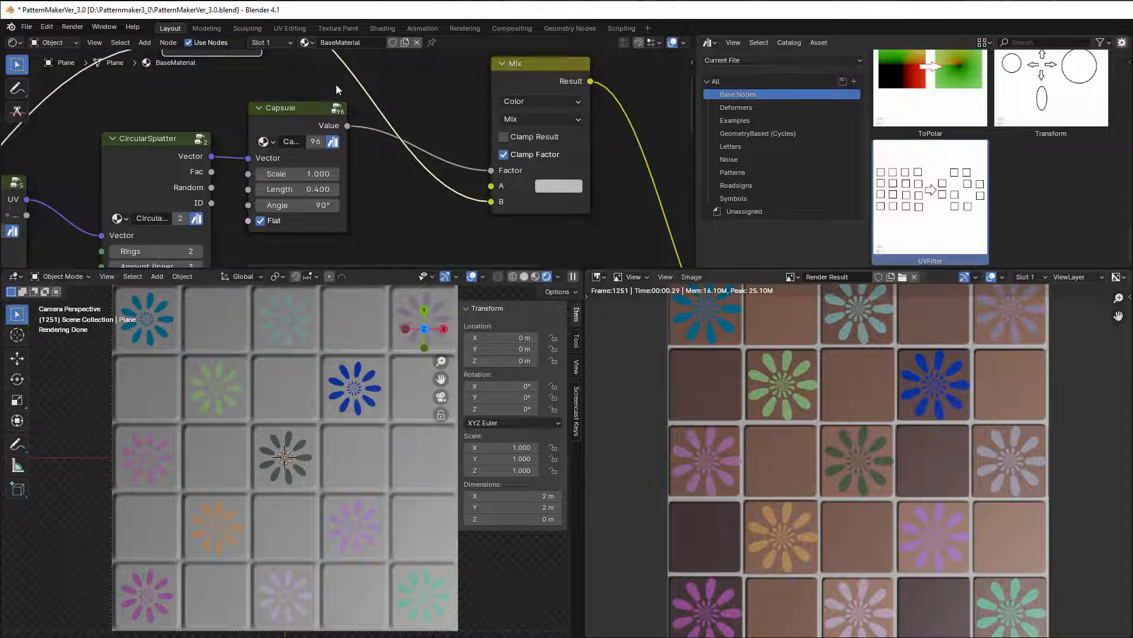
# Connect the BrickGenerator's Color to the Mix node's A input as the tile background color
pyautogui.scroll(-6, 341, 166)
pyautogui.moveTo(319, 192); pyautogui.dragTo(441, 173, button='middle')
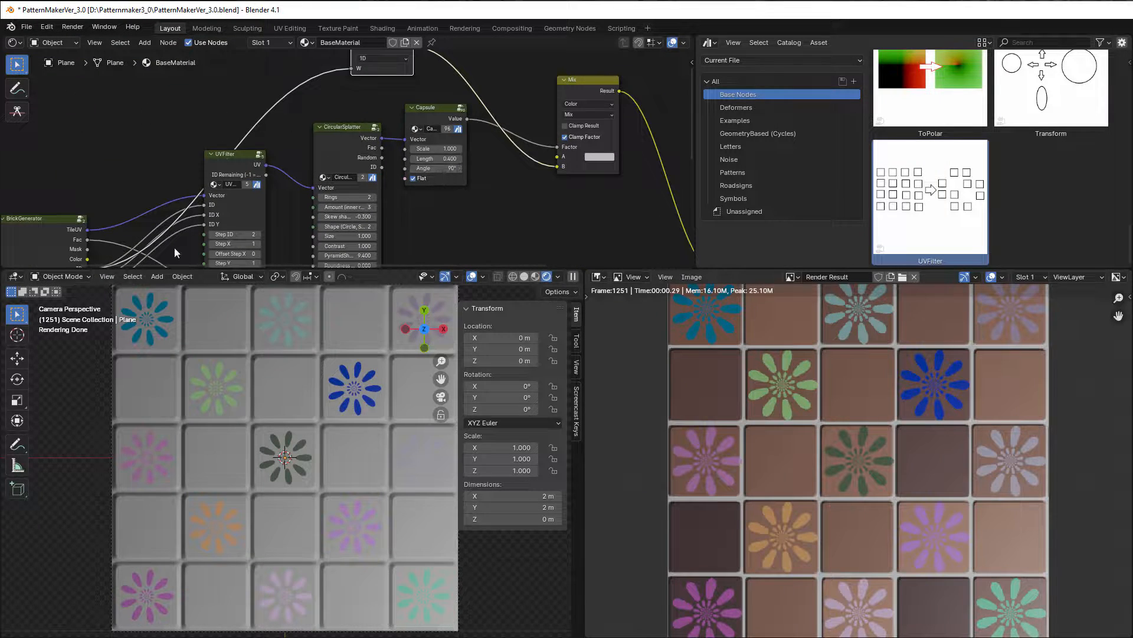
pyautogui.moveTo(88, 258); pyautogui.dragTo(550, 158)
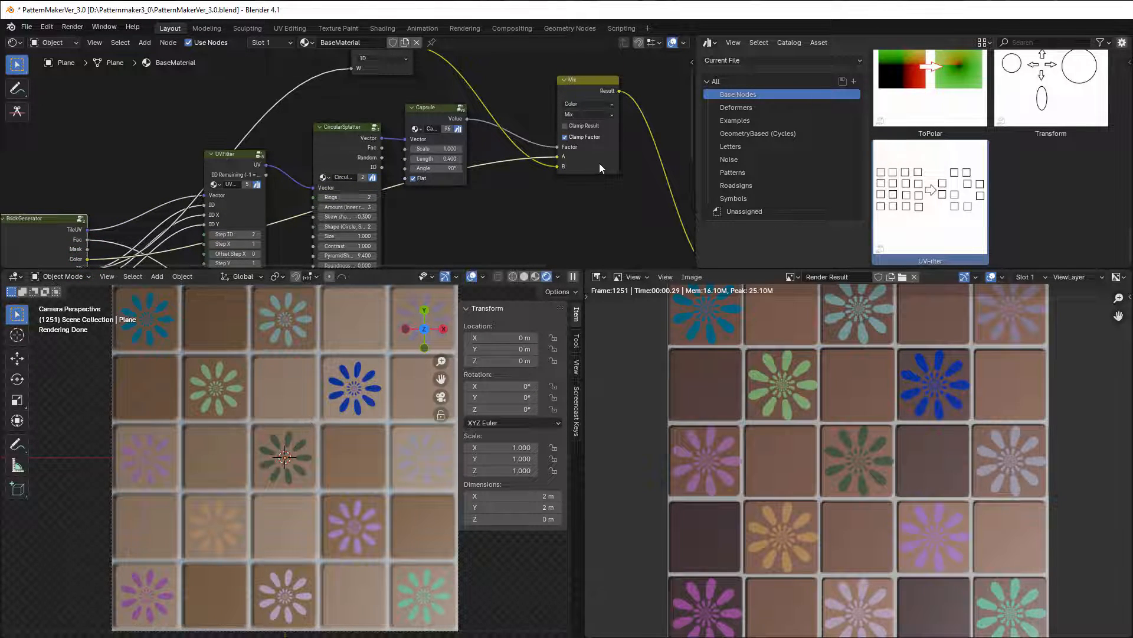
# Insert a Hue/Saturation/Value node between the White Noise Texture's Color and the Mix node's B input
pyautogui.moveTo(600, 163); pyautogui.dragTo(565, 245, button='middle')
pyautogui.scroll(1, 529, 216)
pyautogui.moveTo(340, 114); pyautogui.dragTo(281, 93)
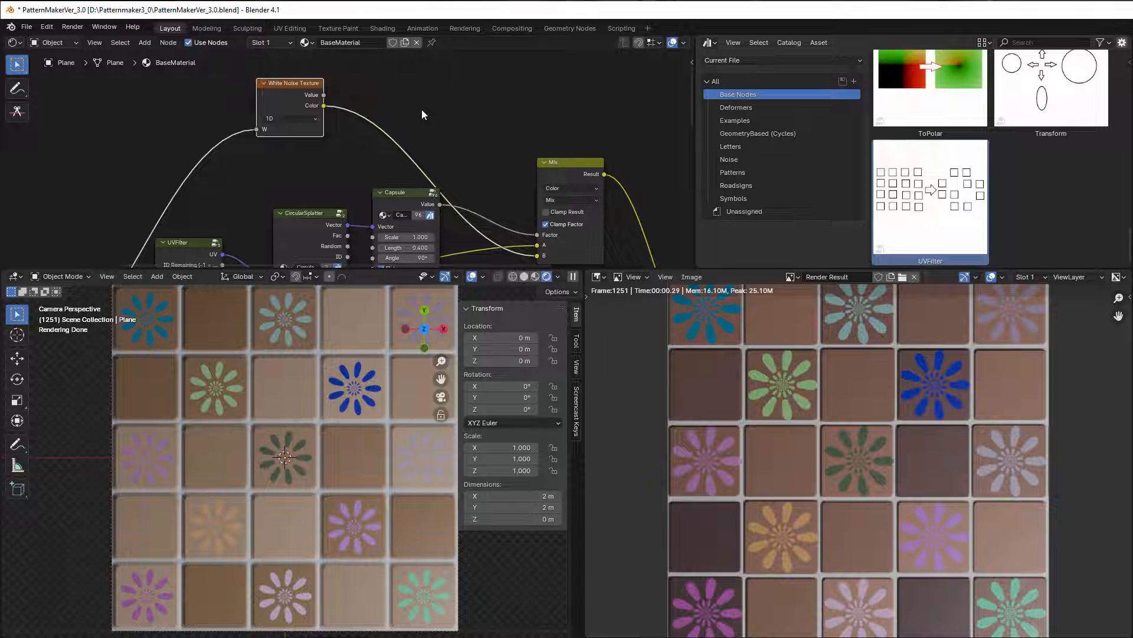
pyautogui.hotkey('shift', 'a')
pyautogui.moveTo(422, 112)
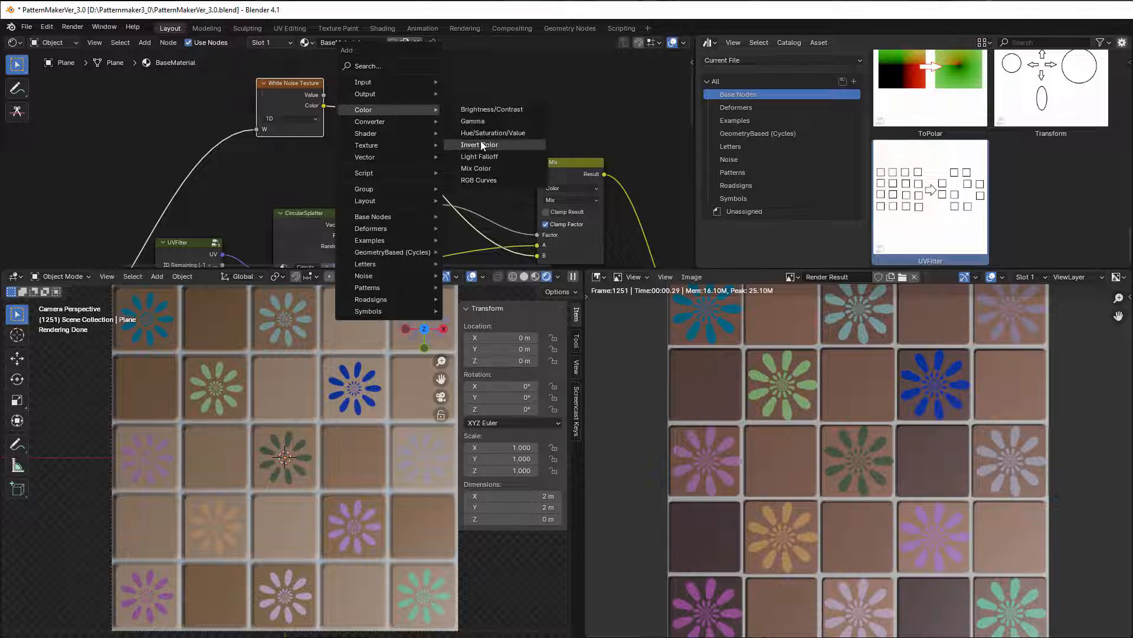
pyautogui.click(507, 133)
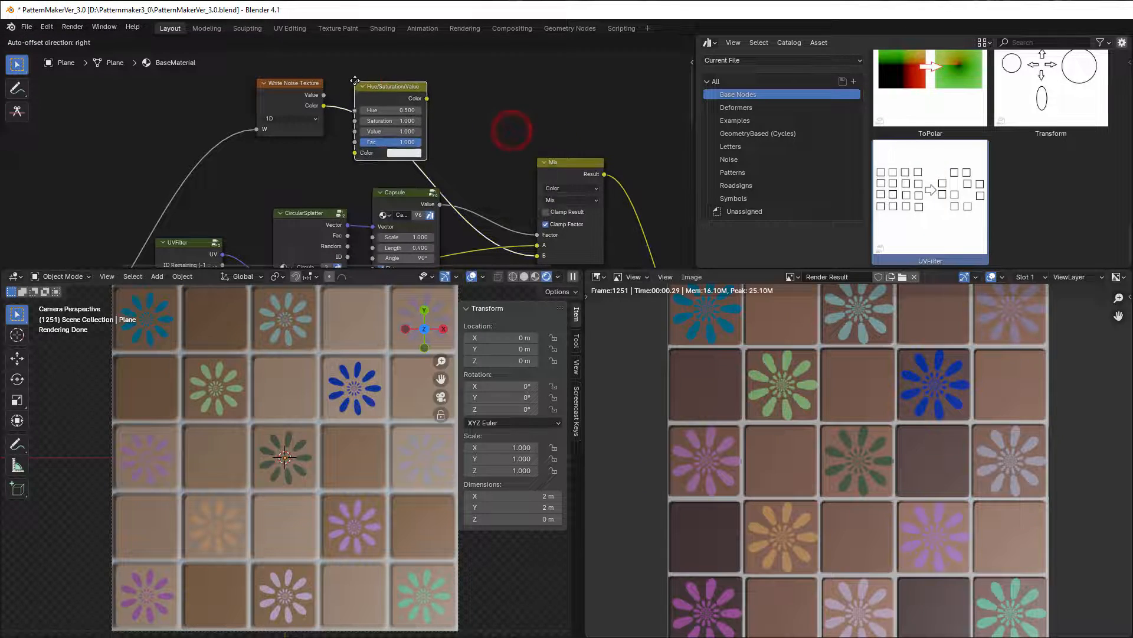
pyautogui.click(354, 83)
# Set the Hue/Saturation/Value node to Hue 0.900, Saturation 1.400 and Value 1.200 to adjust the flower colors
pyautogui.scroll(4, 413, 161)
pyautogui.moveTo(405, 163); pyautogui.dragTo(334, 213, button='middle')
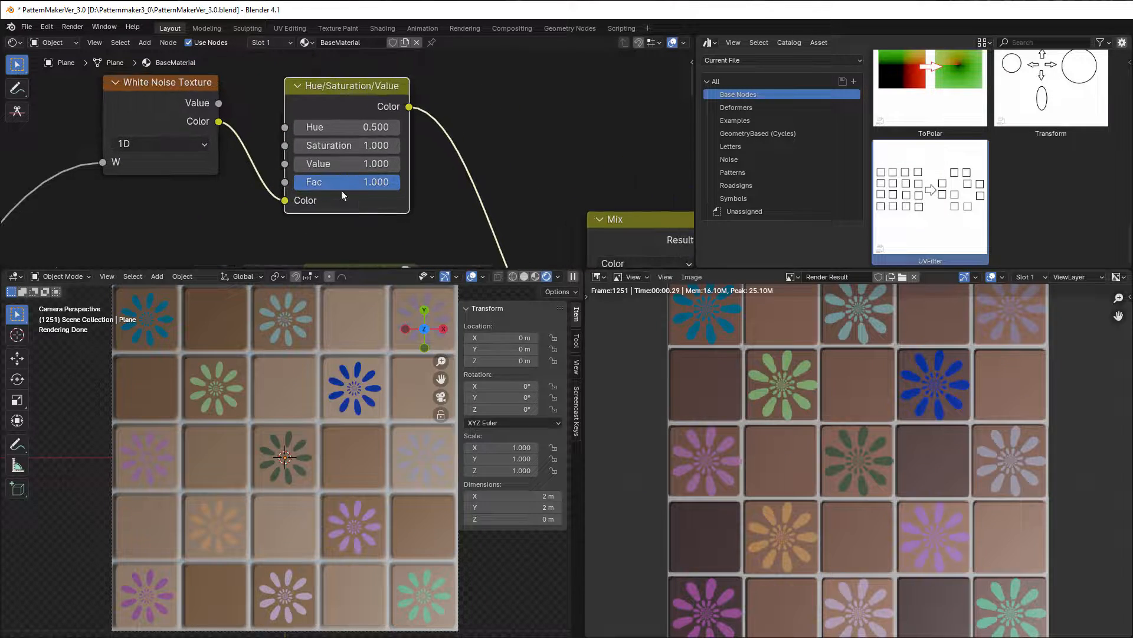
pyautogui.moveTo(327, 145); pyautogui.dragTo(332, 105)
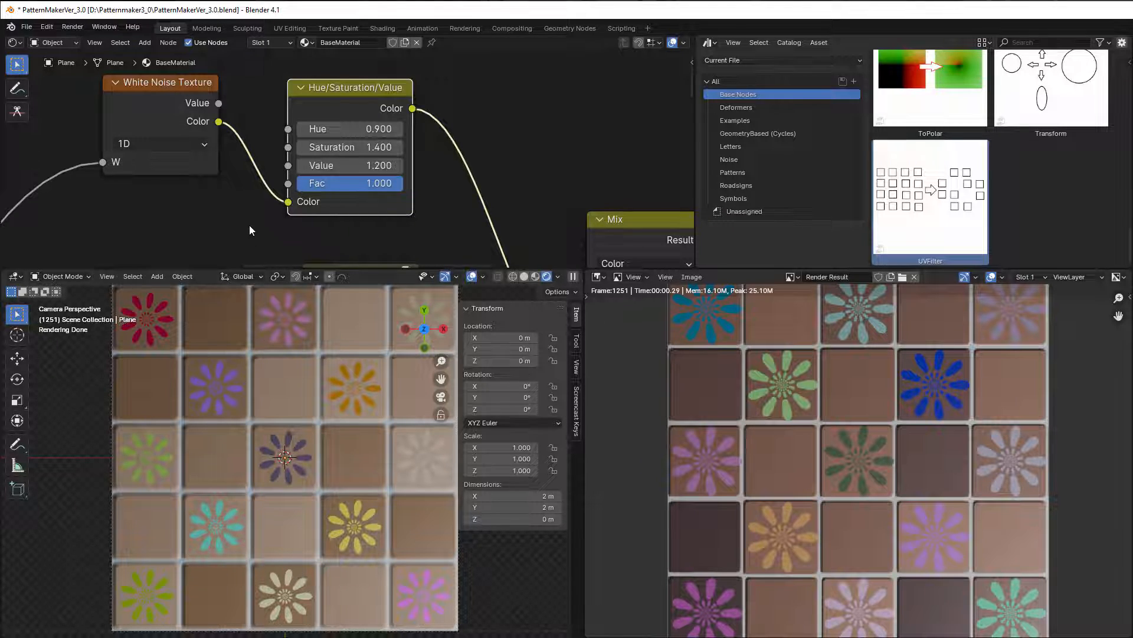
pyautogui.scroll(-9, 249, 225)
pyautogui.moveTo(190, 232); pyautogui.dragTo(522, 260, button='middle')
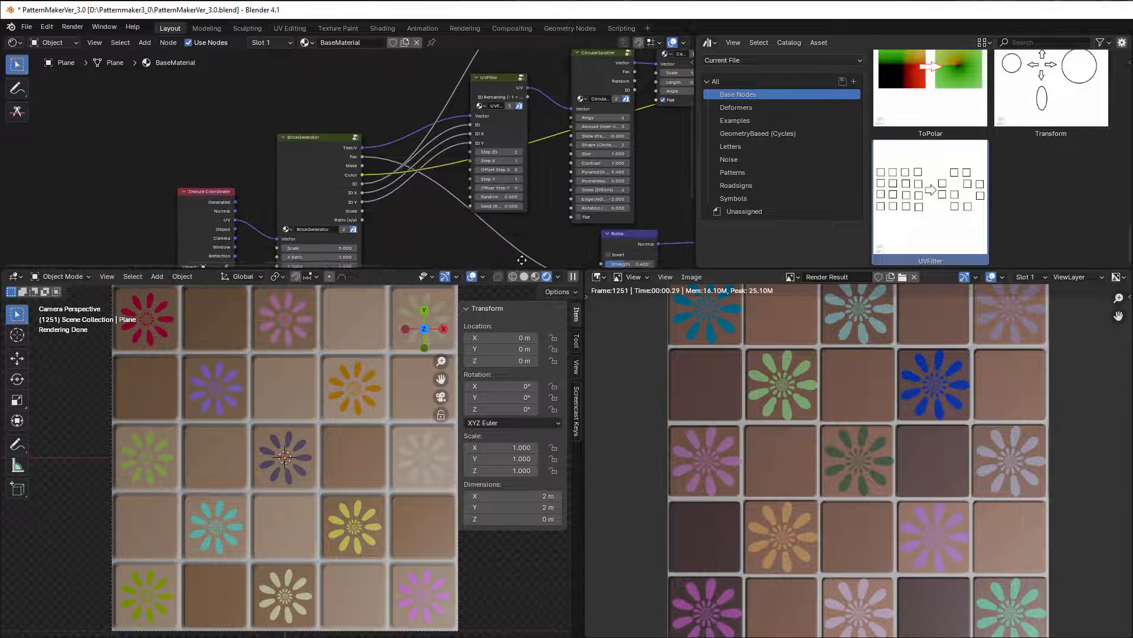
pyautogui.scroll(1, 521, 259)
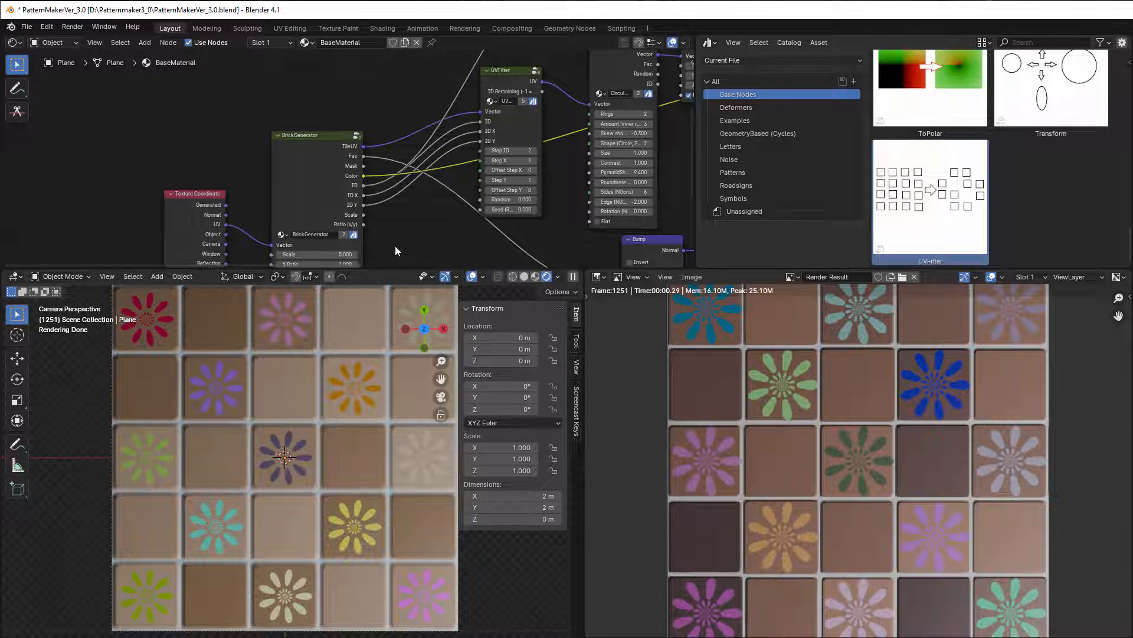
# Test the BrickGenerator's Offset at 0.200 and reset it to 0.000
pyautogui.moveTo(386, 241); pyautogui.dragTo(444, 174, button='middle')
pyautogui.scroll(3, 455, 193)
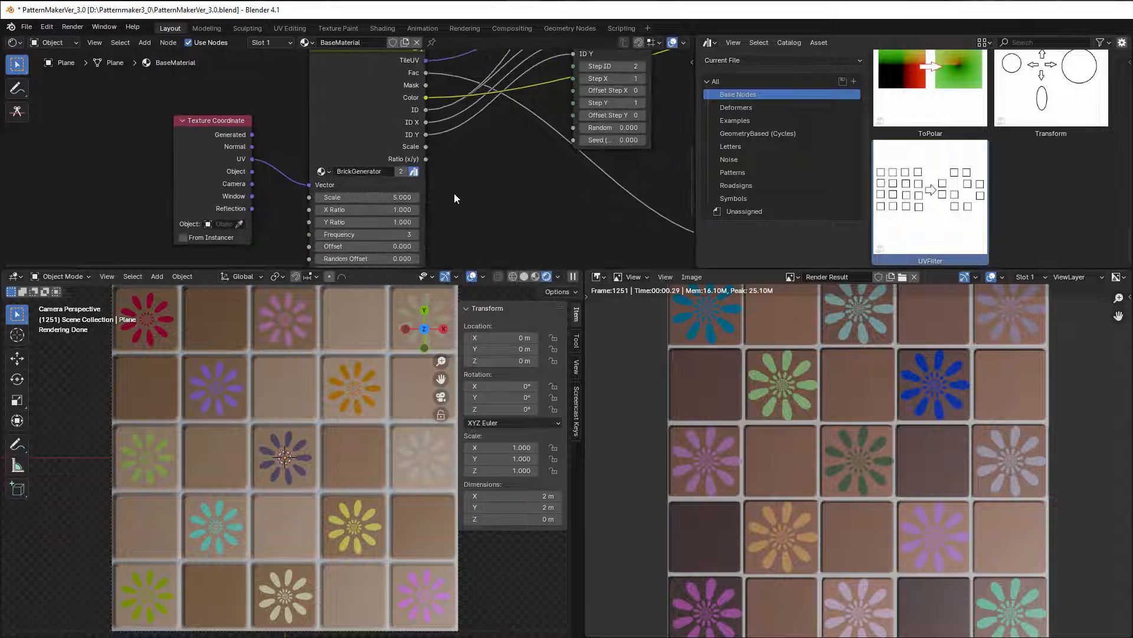
pyautogui.moveTo(364, 88)
pyautogui.mouseDown()
pyautogui.moveTo(363, 116)
pyautogui.moveTo(361, 95)
pyautogui.mouseUp()
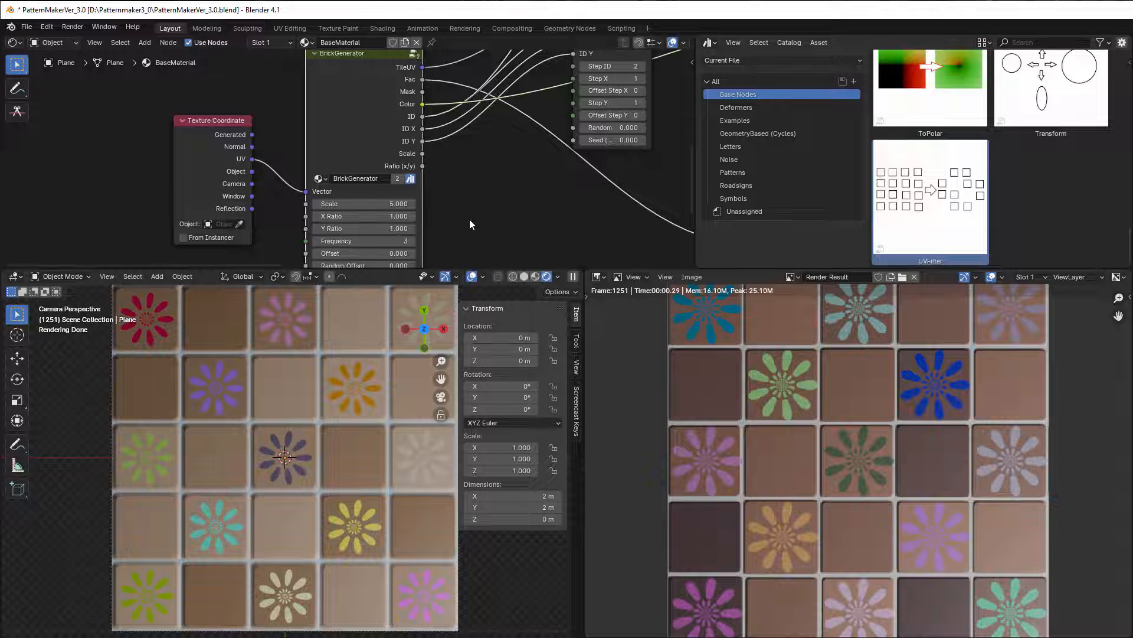
pyautogui.moveTo(460, 209); pyautogui.dragTo(481, 116, button='middle')
pyautogui.scroll(4, 474, 123)
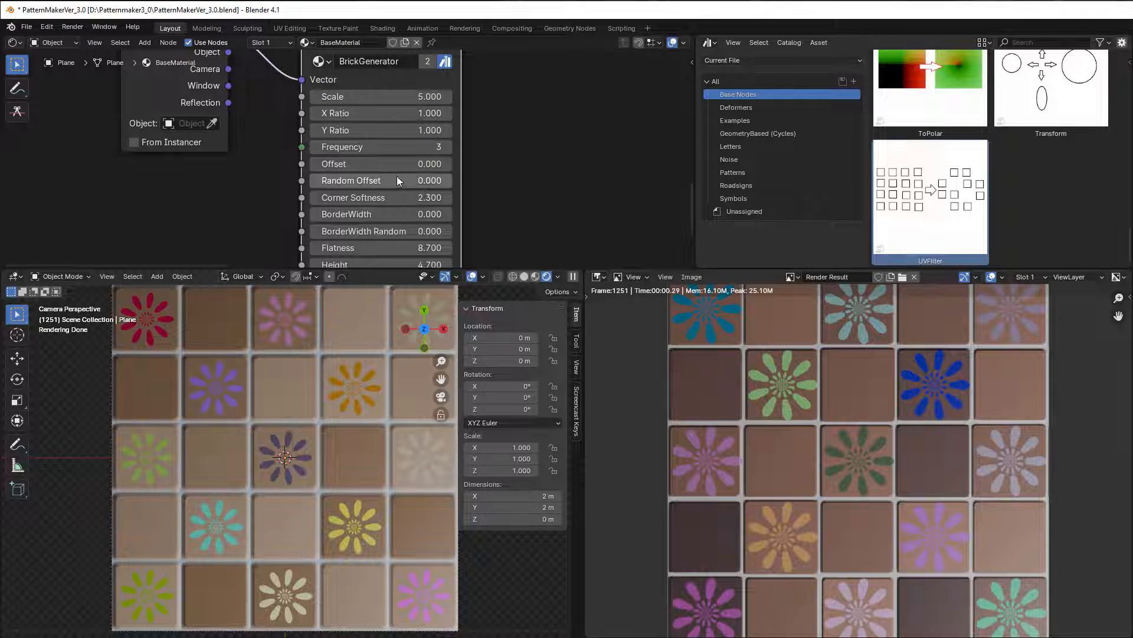
pyautogui.moveTo(535, 115); pyautogui.dragTo(449, 141, button='middle')
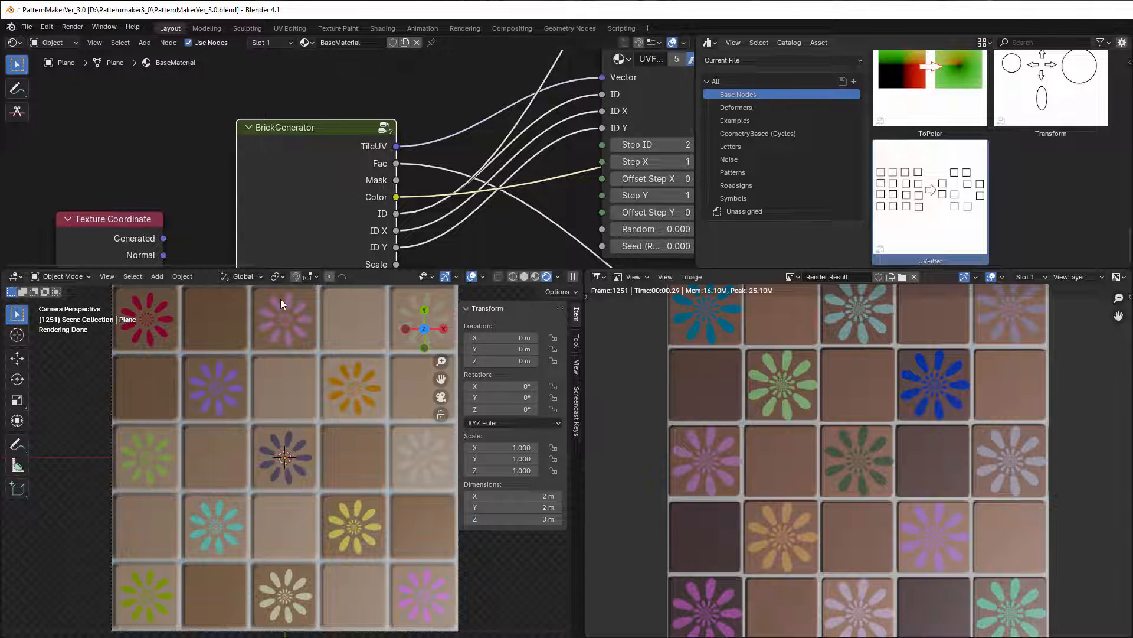
pyautogui.scroll(1, 420, 228)
pyautogui.moveTo(420, 229); pyautogui.dragTo(446, 202, button='middle')
pyautogui.scroll(1, 449, 202)
pyautogui.scroll(1, 451, 196)
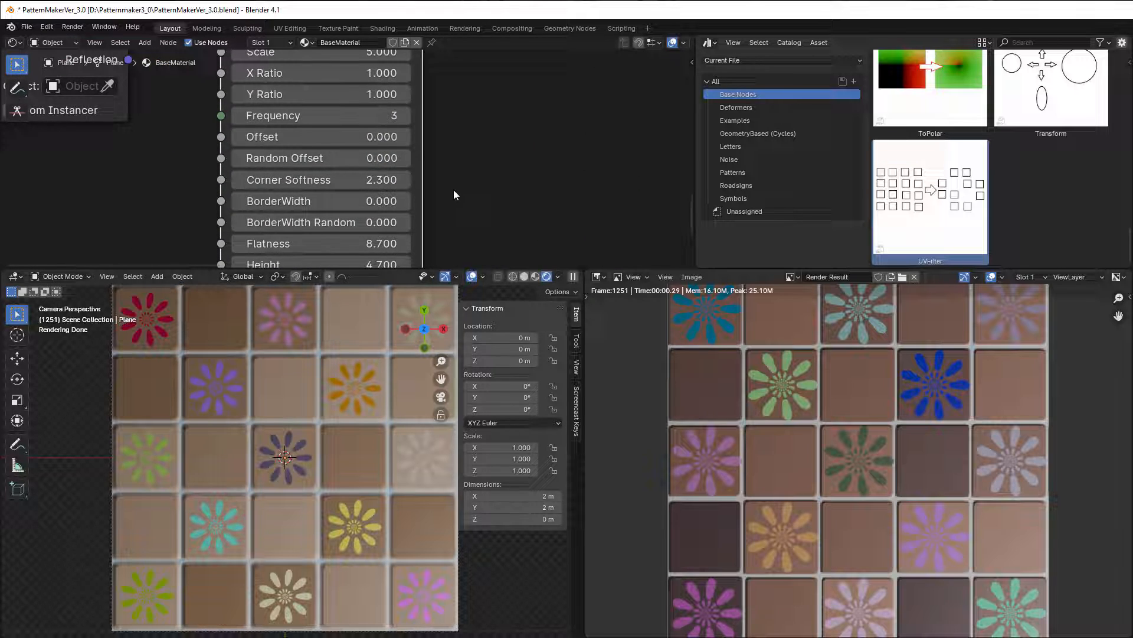
pyautogui.click(406, 136)
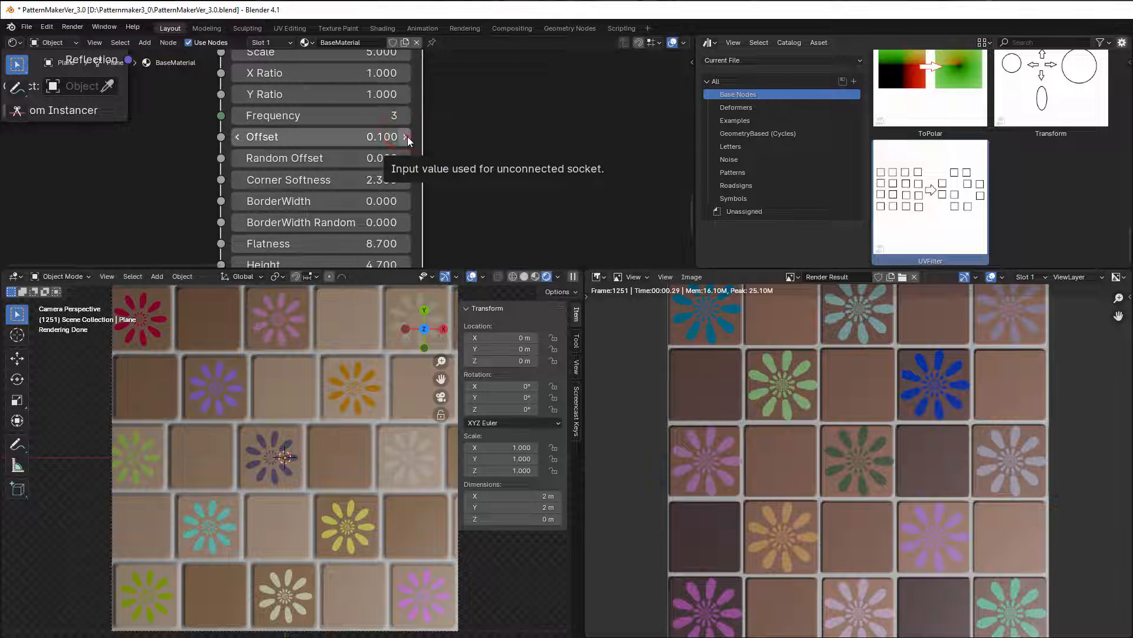
pyautogui.click(406, 137)
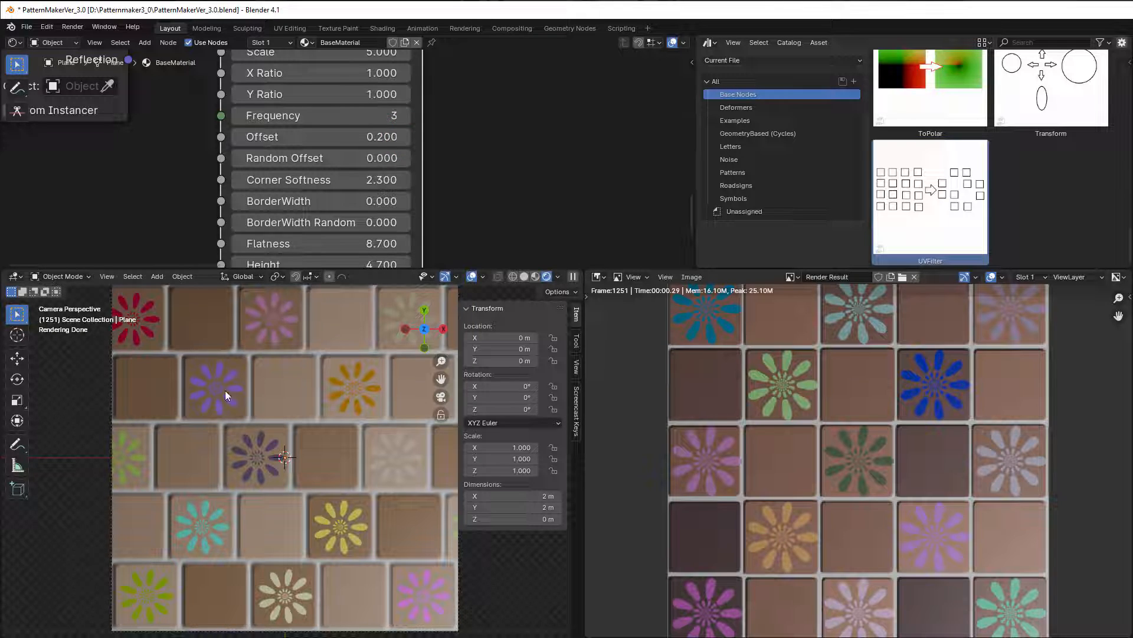
pyautogui.click(238, 136)
pyautogui.click(238, 136)
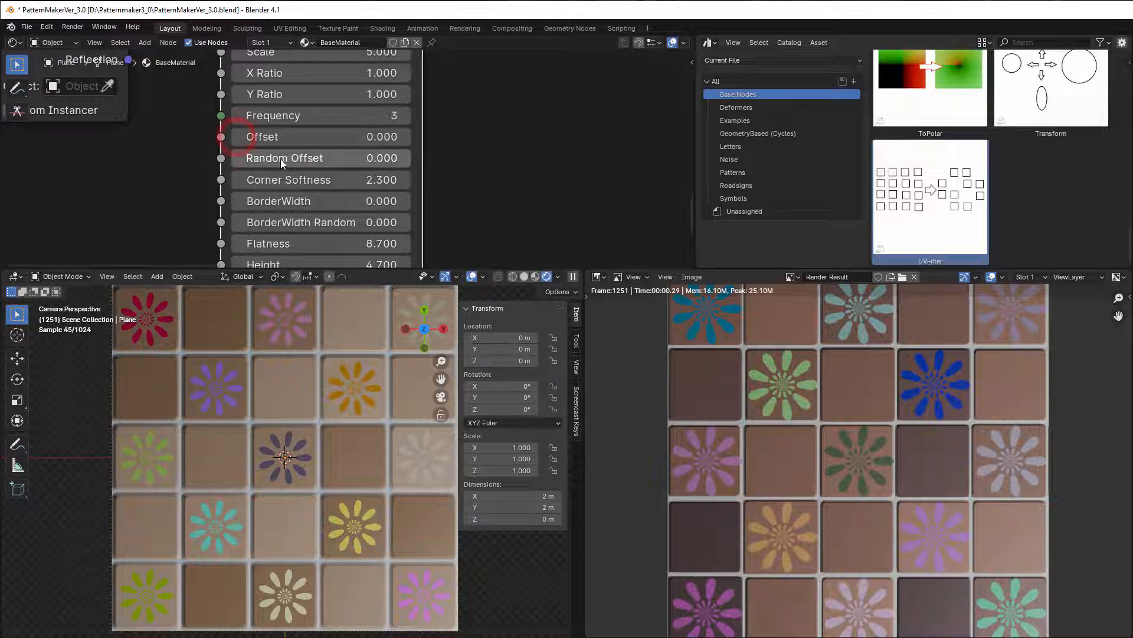
# Set the BrickGenerator's Random Offset to 0.059 to shift the tile rows slightly
pyautogui.moveTo(275, 158); pyautogui.dragTo(309, 158)
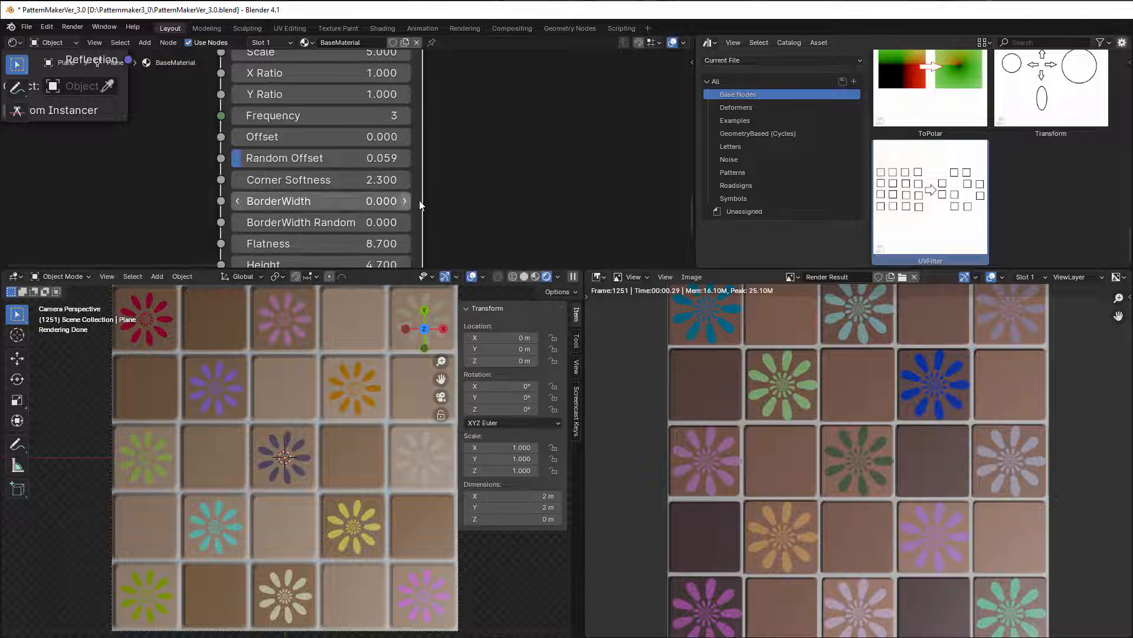
pyautogui.moveTo(463, 200); pyautogui.dragTo(472, 125, button='middle')
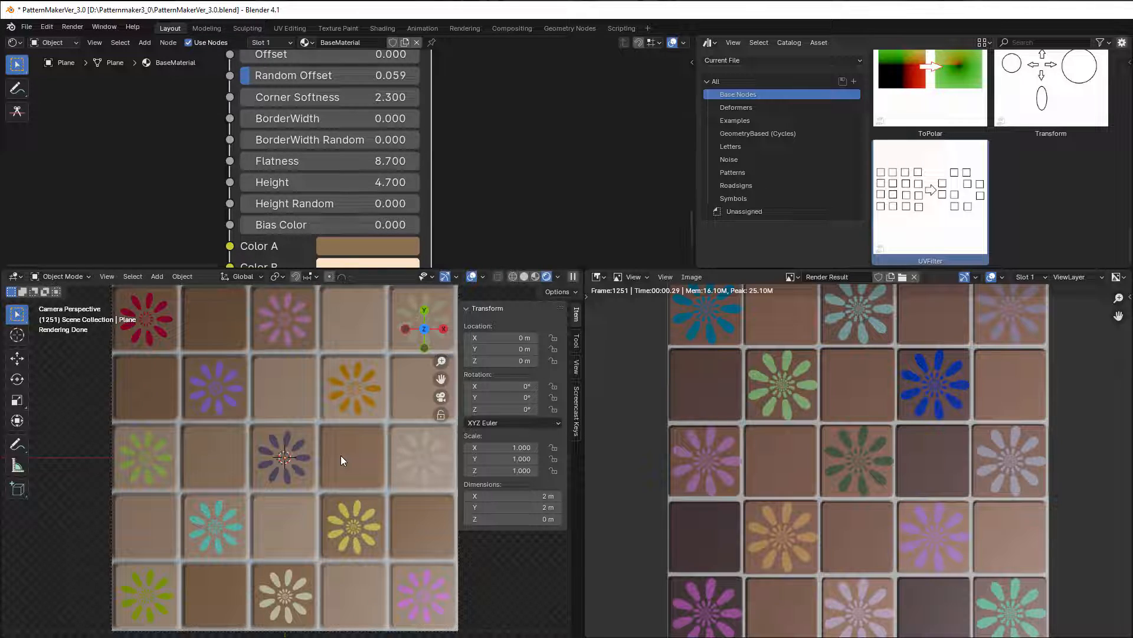
# Rearrange the UVFilter, circular pattern and Bump nodes, placing Bump in the gap before the Principled BSDF
pyautogui.scroll(-8, 503, 200)
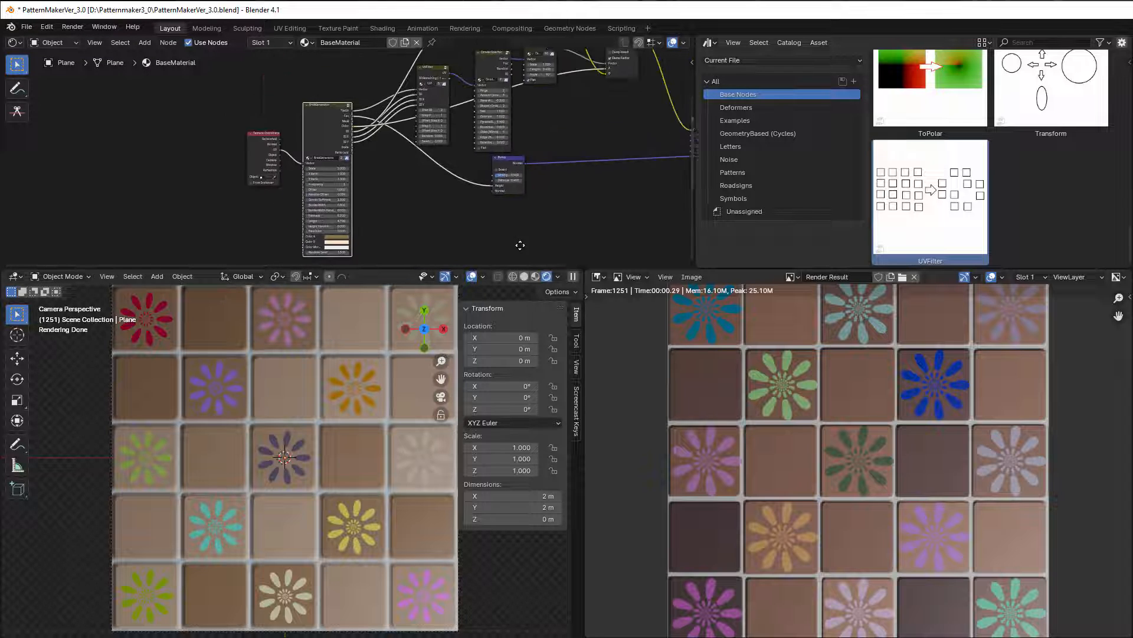
pyautogui.scroll(-2, 471, 237)
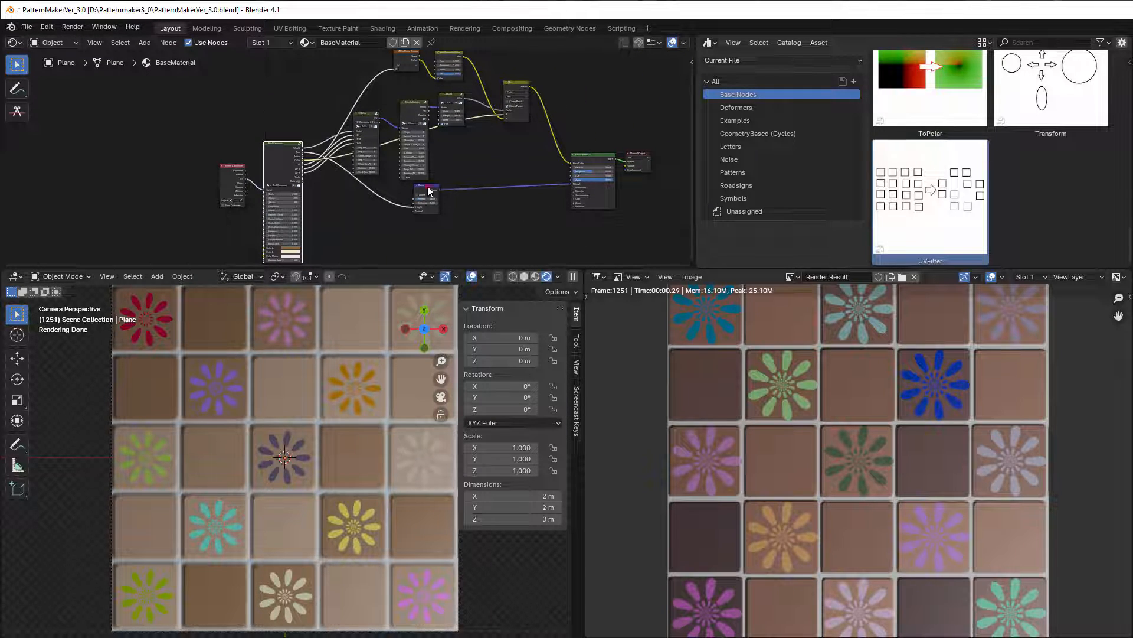
pyautogui.moveTo(430, 190); pyautogui.dragTo(482, 261)
pyautogui.moveTo(361, 101); pyautogui.dragTo(366, 132)
pyautogui.moveTo(410, 94); pyautogui.dragTo(415, 108)
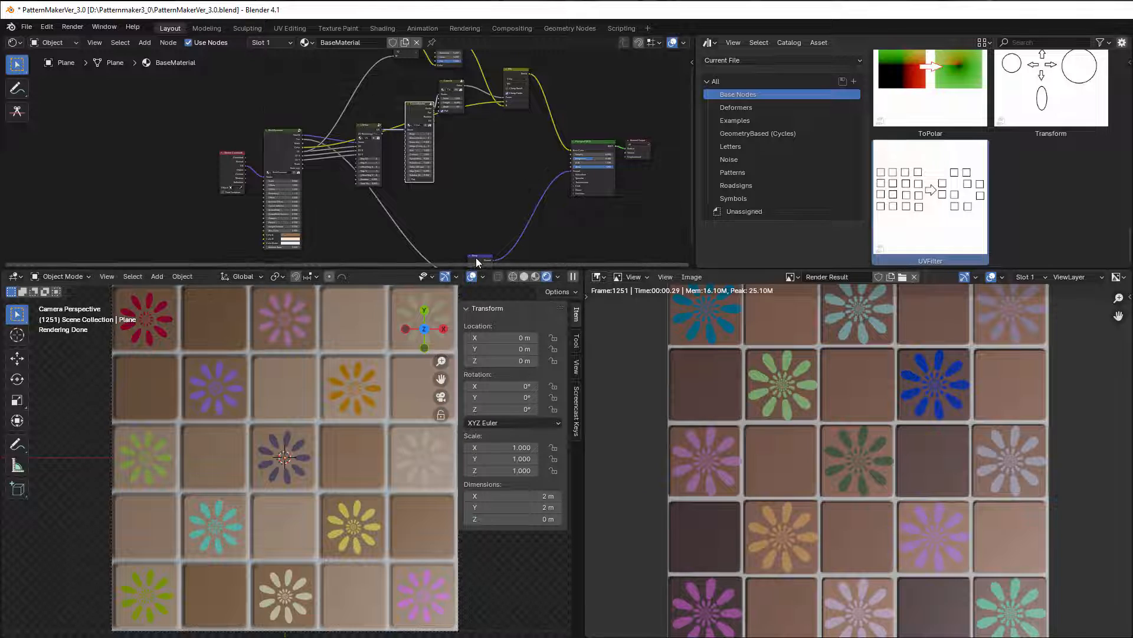
pyautogui.moveTo(483, 259); pyautogui.dragTo(493, 162)
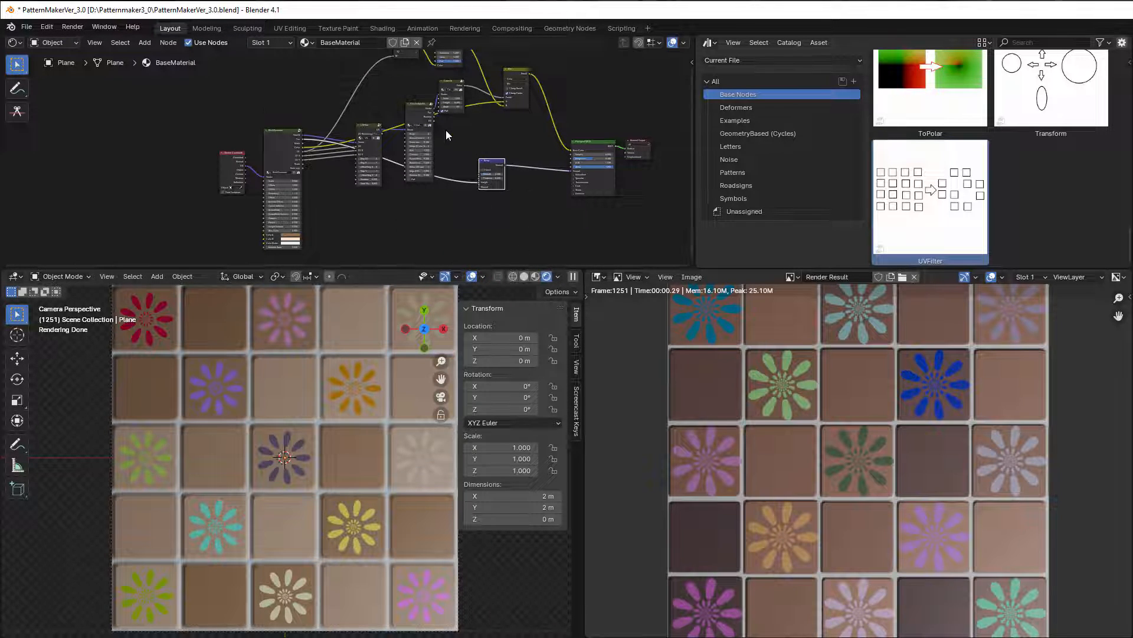
# Tidy the color branch by moving the Capsule, Mix, Hue/Saturation/Value and White Noise Texture nodes closer to the main node chain
pyautogui.scroll(3, 446, 135)
pyautogui.moveTo(463, 126); pyautogui.dragTo(414, 211, button='middle')
pyautogui.scroll(3, 415, 211)
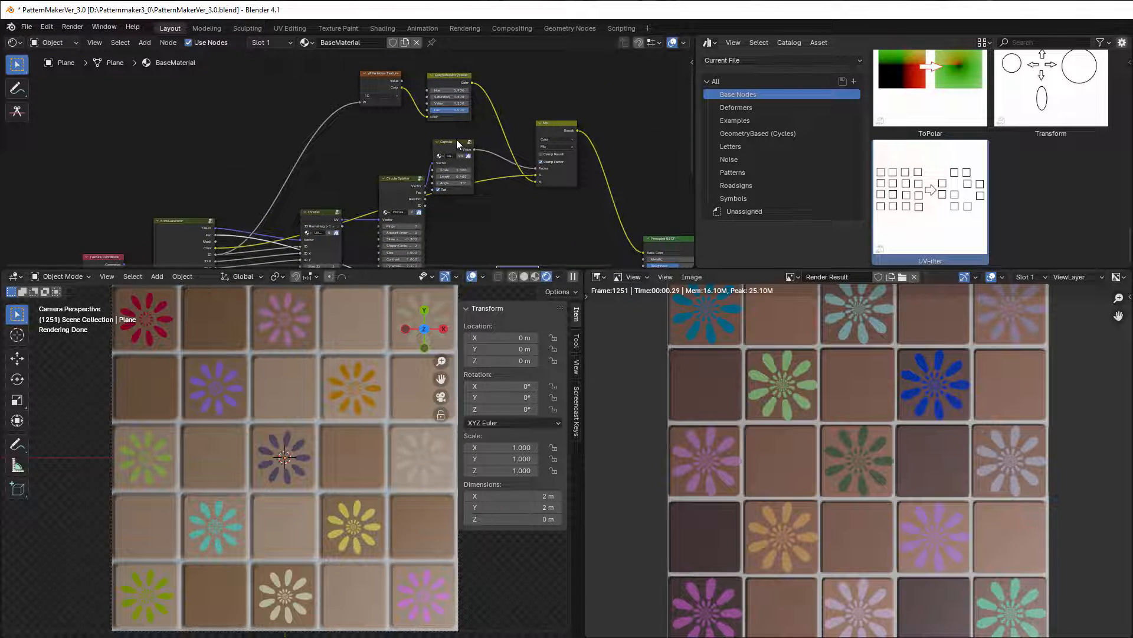
pyautogui.moveTo(457, 143); pyautogui.dragTo(479, 169)
pyautogui.click(567, 125)
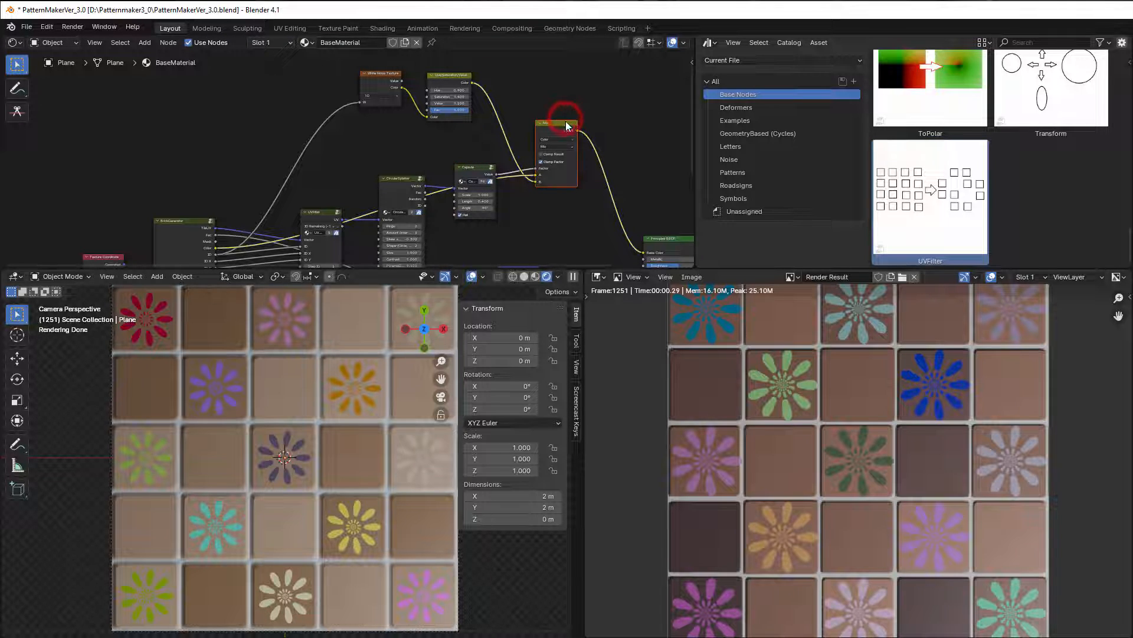
pyautogui.moveTo(566, 122); pyautogui.dragTo(578, 186)
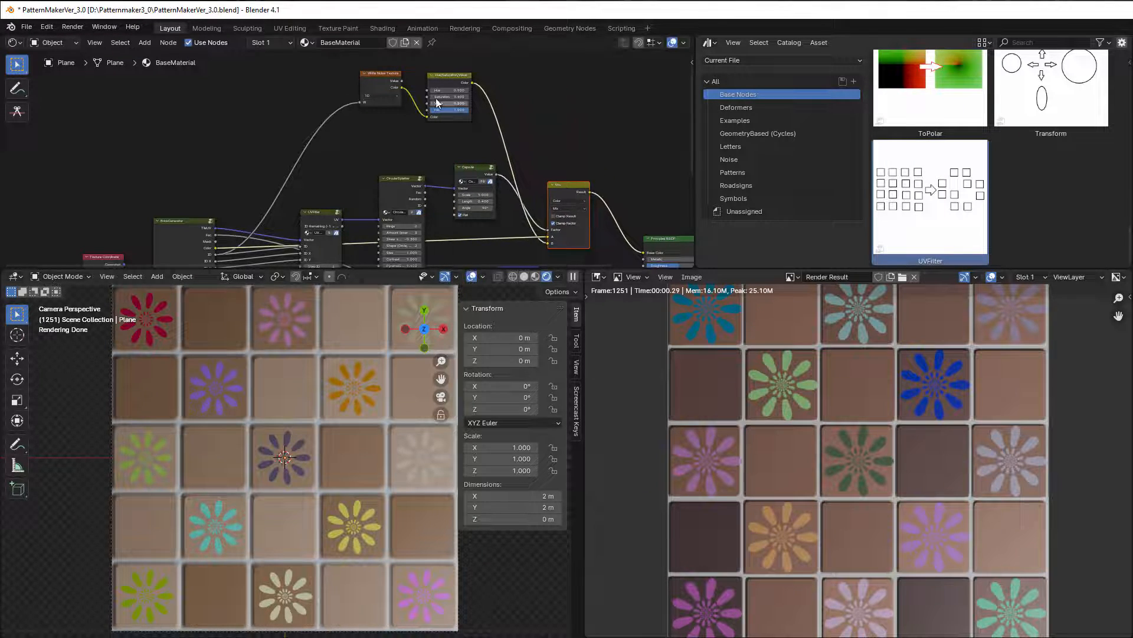
pyautogui.moveTo(438, 75); pyautogui.dragTo(445, 111)
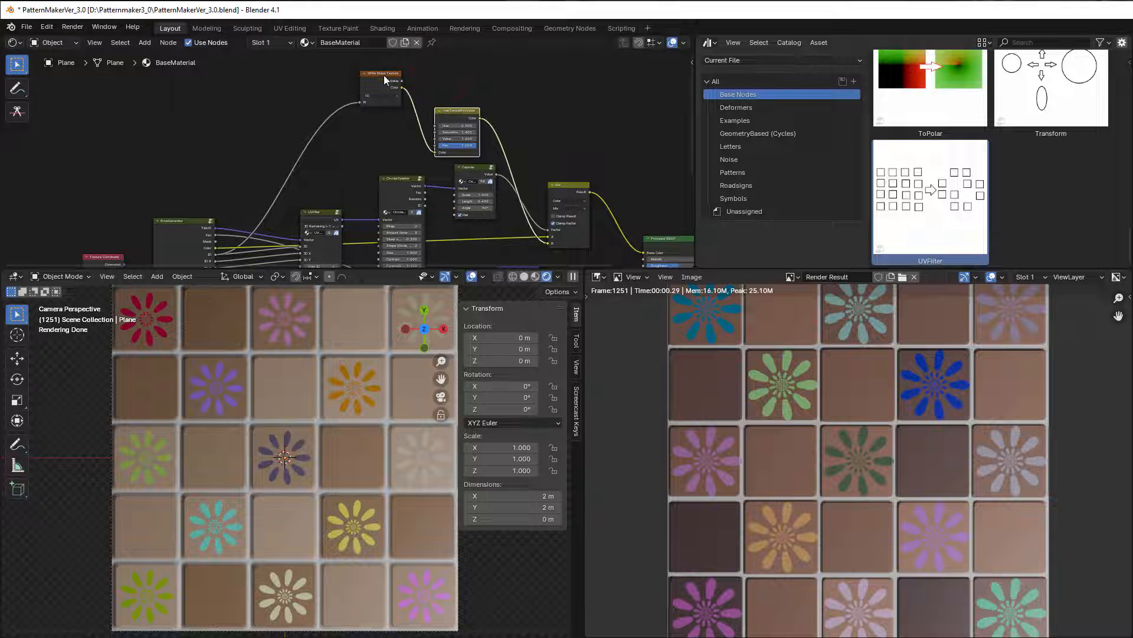
pyautogui.moveTo(384, 75); pyautogui.dragTo(397, 130)
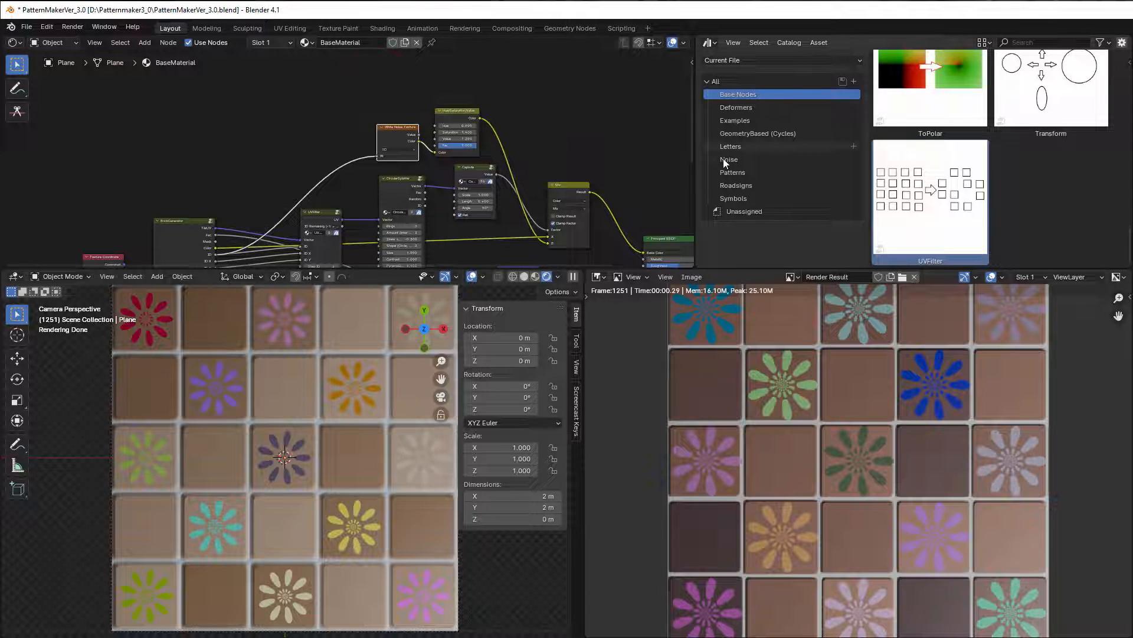
# Look over the BrickGenerator's outputs and the Patterns asset catalog, and return to the Base Nodes catalog
pyautogui.moveTo(480, 229); pyautogui.dragTo(530, 137, button='middle')
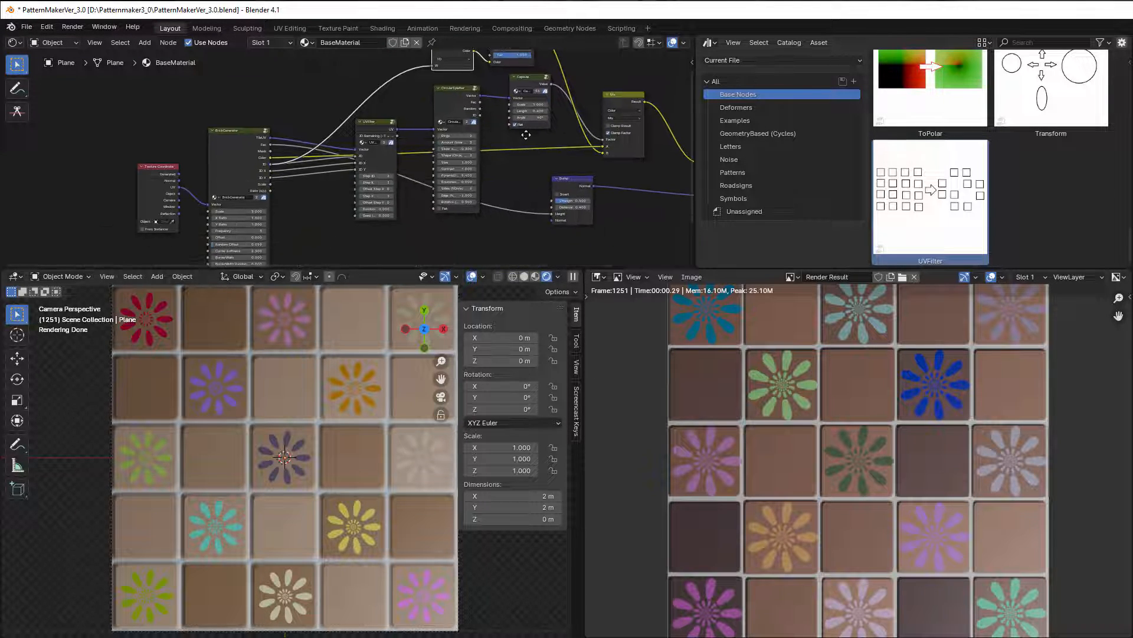
pyautogui.scroll(5, 300, 170)
pyautogui.moveTo(300, 206); pyautogui.dragTo(509, 184, button='middle')
pyautogui.scroll(6, 450, 137)
pyautogui.moveTo(402, 99); pyautogui.dragTo(405, 163, button='middle')
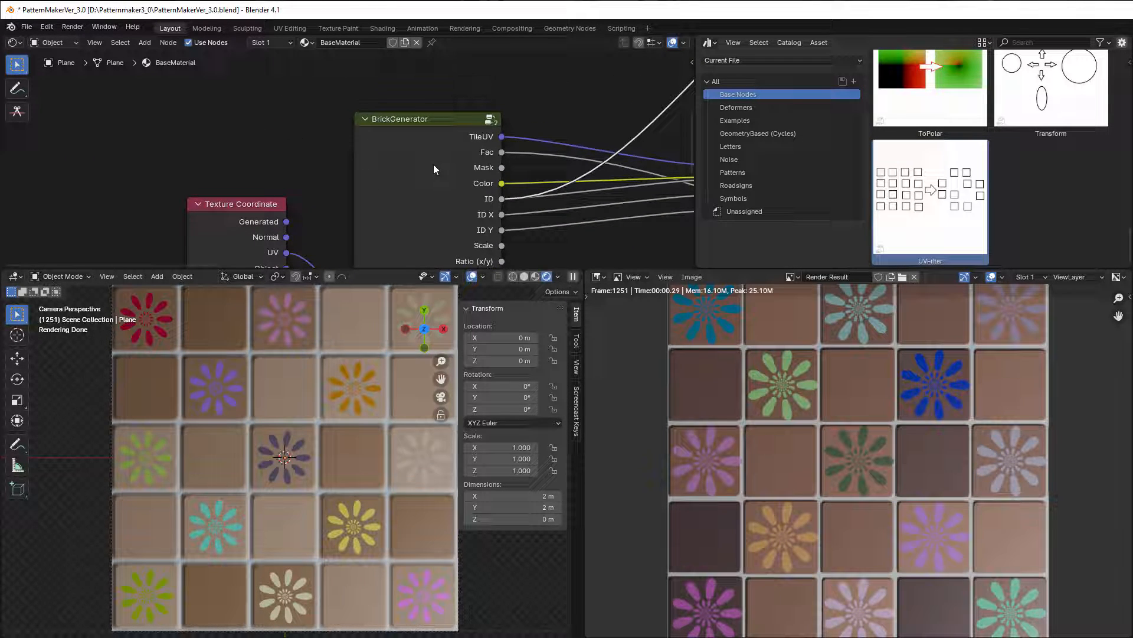
pyautogui.click(738, 172)
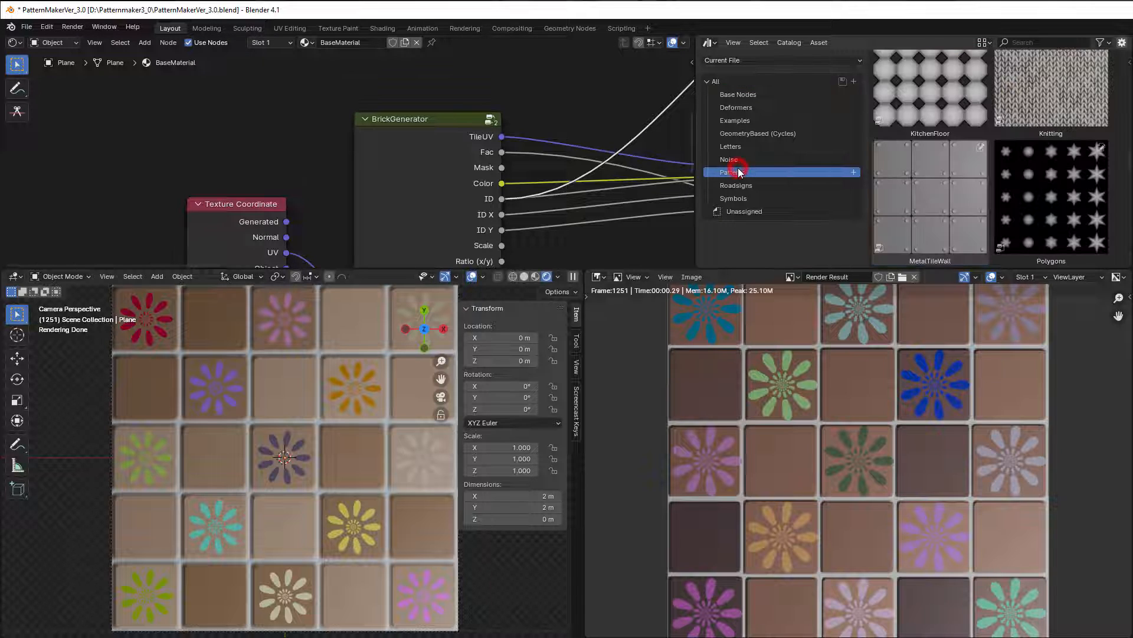
pyautogui.click(736, 94)
# Move the Texture Coordinate node farther from the BrickGenerator to leave room along their UV-to-Vector link
pyautogui.moveTo(329, 200); pyautogui.dragTo(408, 105, button='middle')
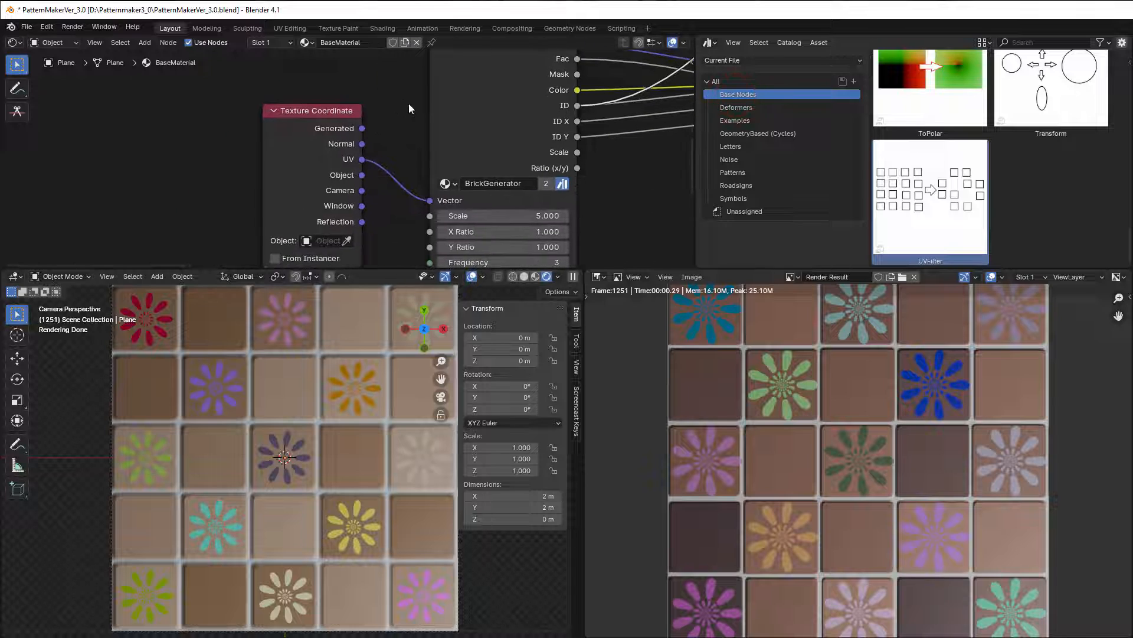
pyautogui.moveTo(291, 146); pyautogui.dragTo(136, 160)
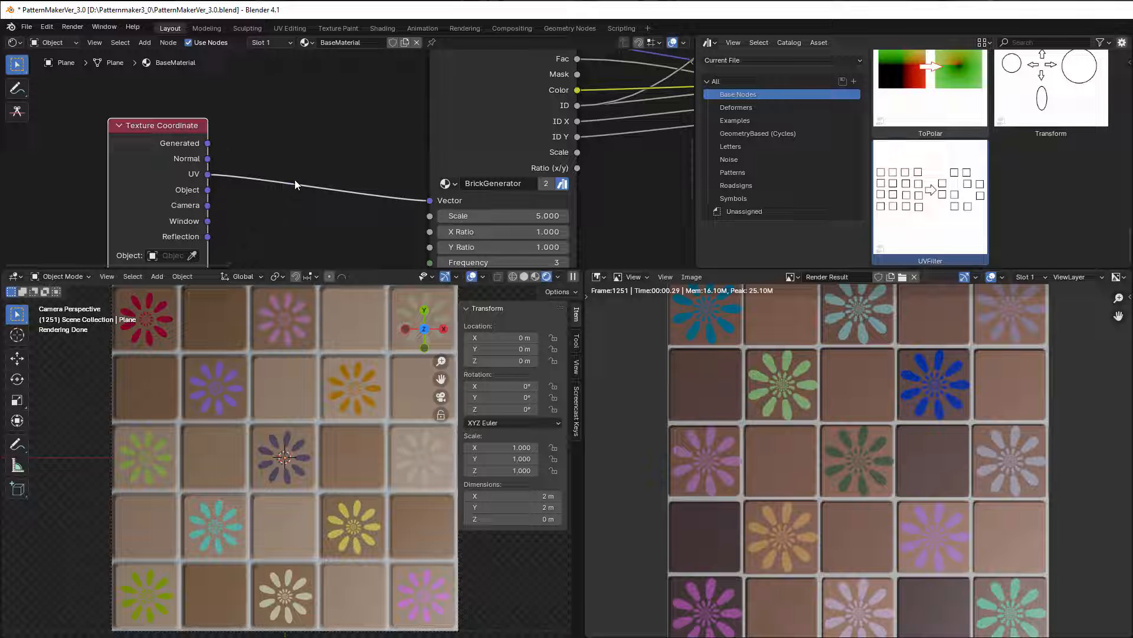
pyautogui.scroll(-5, 335, 142)
pyautogui.moveTo(517, 145); pyautogui.dragTo(339, 154, button='middle')
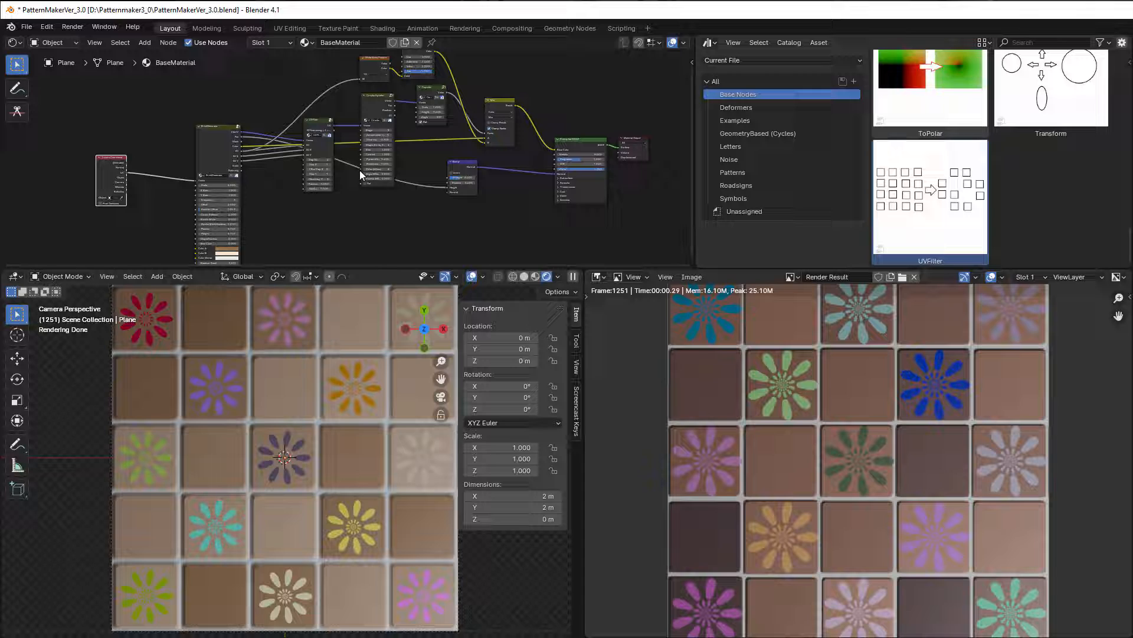